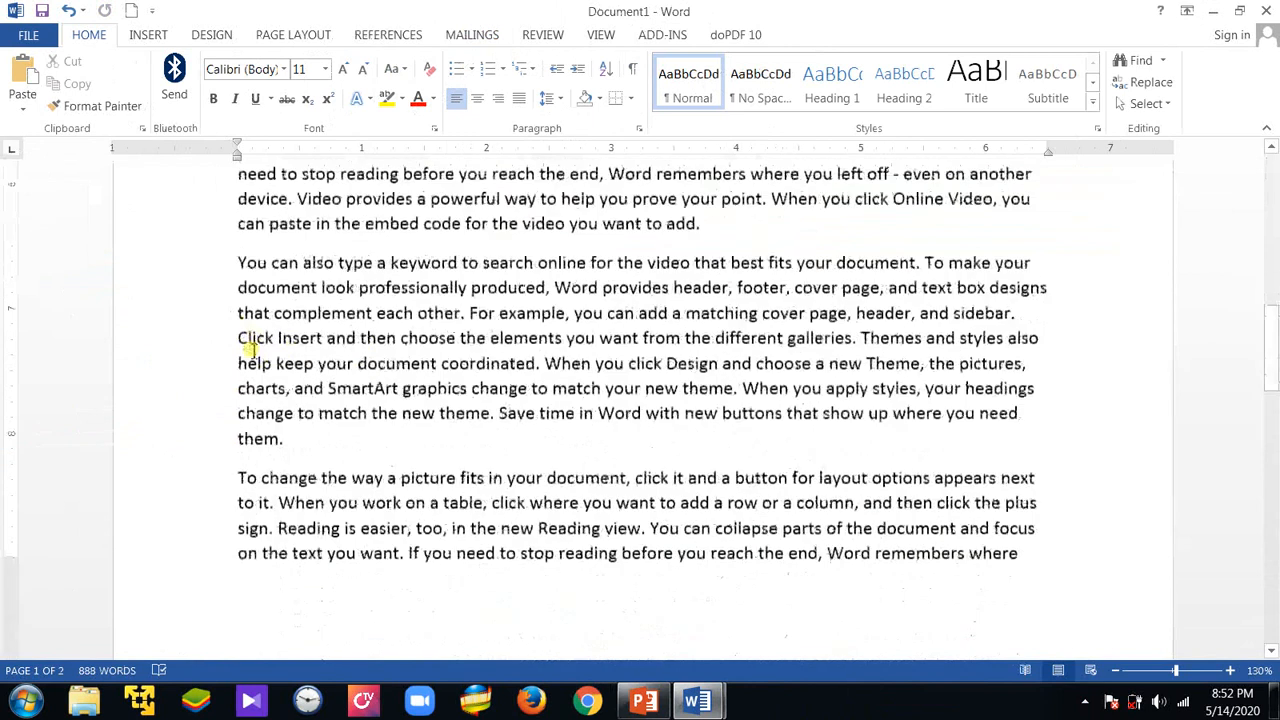
# Apply a first-line indent of about 0.6 inch to the document's first two paragraphs
pyautogui.scroll(12, 253, 347)
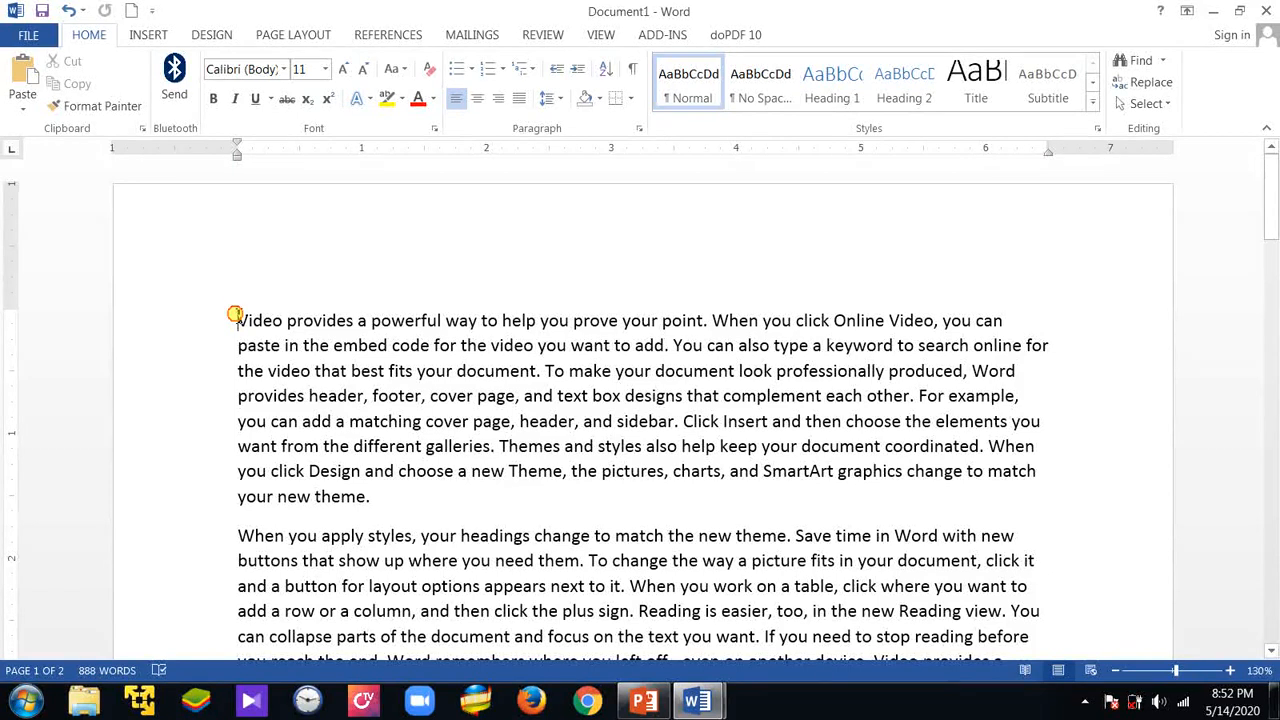
pyautogui.moveTo(235, 314); pyautogui.dragTo(659, 280)
pyautogui.scroll(5, 470, 310)
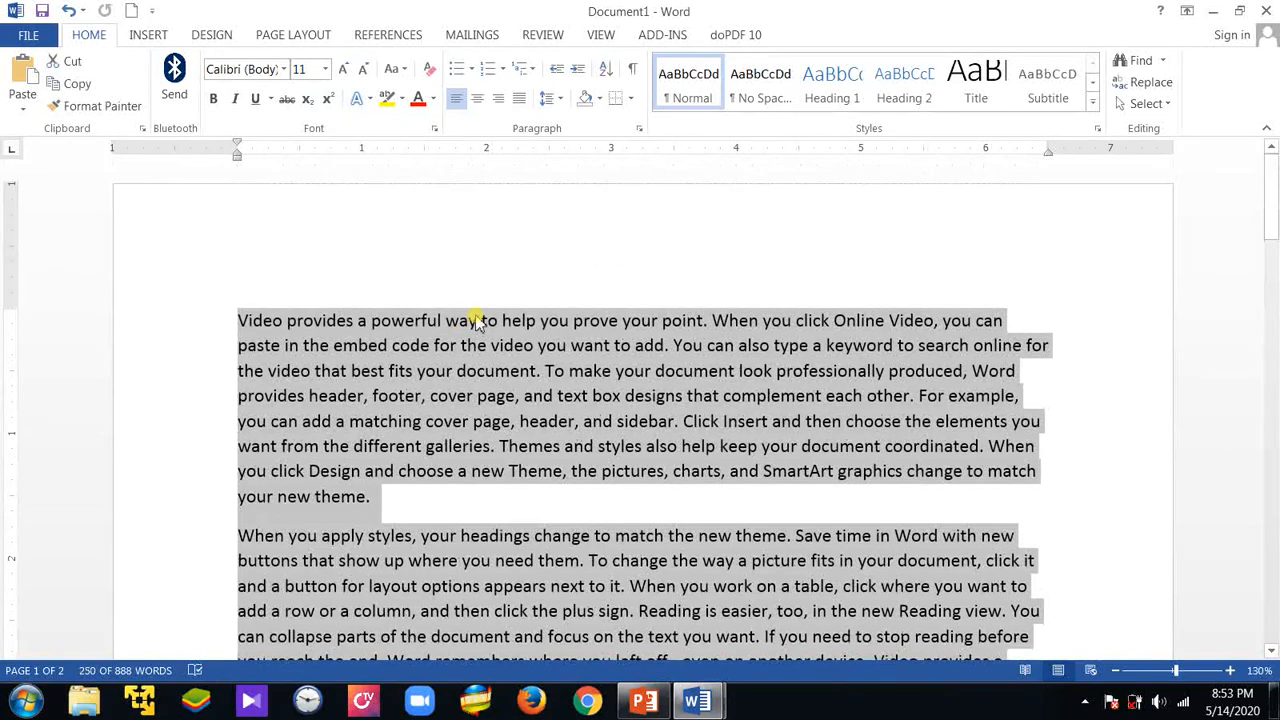
pyautogui.scroll(-1, 520, 345)
pyautogui.scroll(1, 495, 385)
pyautogui.scroll(-3, 437, 443)
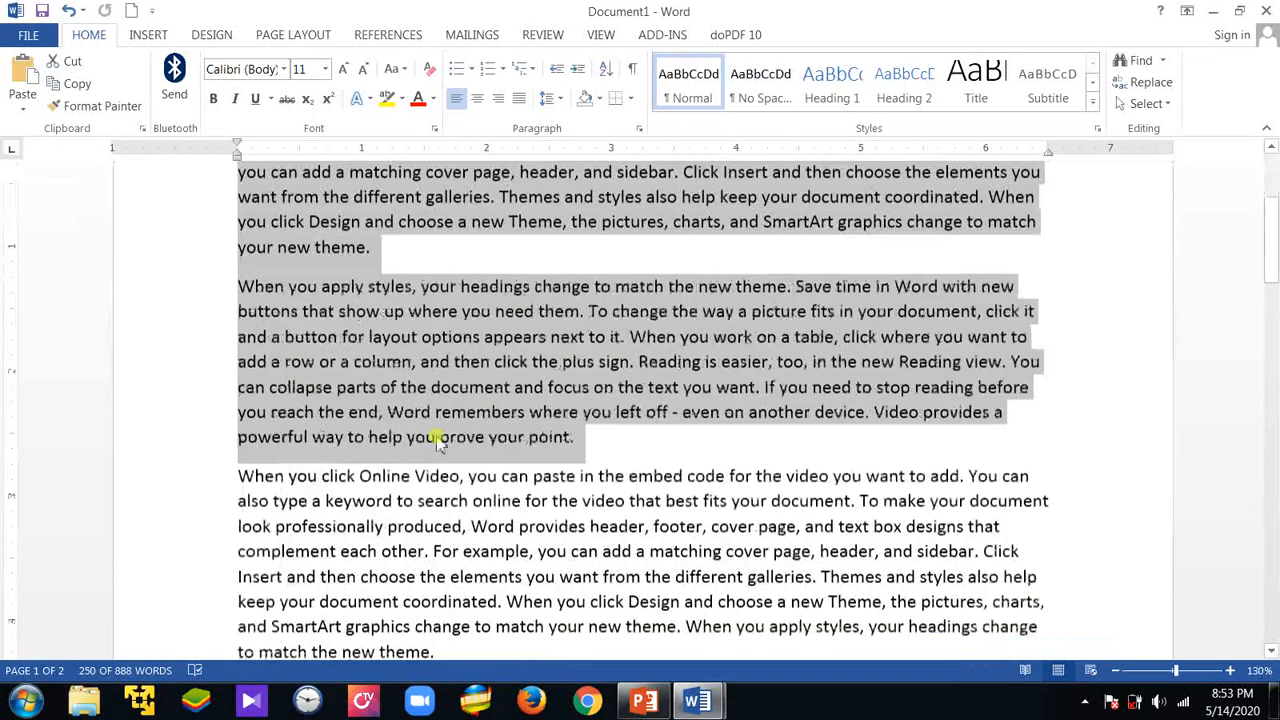
pyautogui.scroll(3, 437, 443)
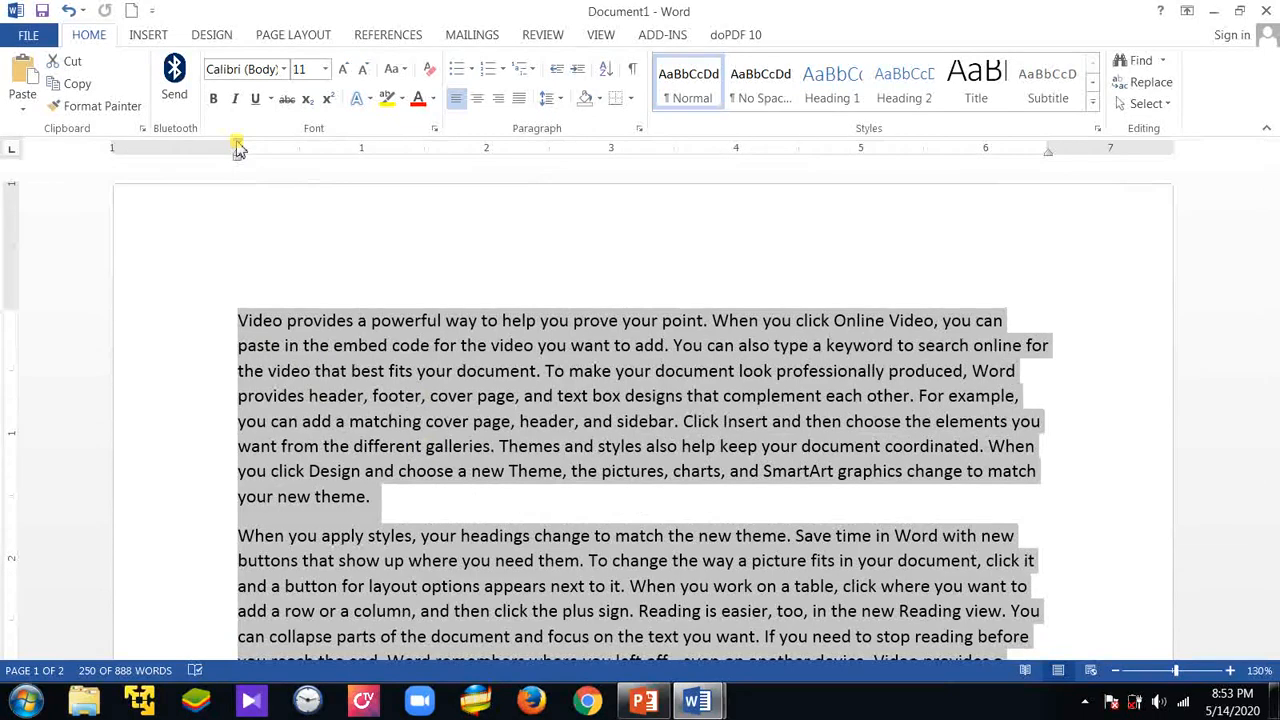
pyautogui.moveTo(238, 148)
pyautogui.mouseDown()
pyautogui.moveTo(325, 170)
pyautogui.moveTo(316, 165)
pyautogui.mouseUp()
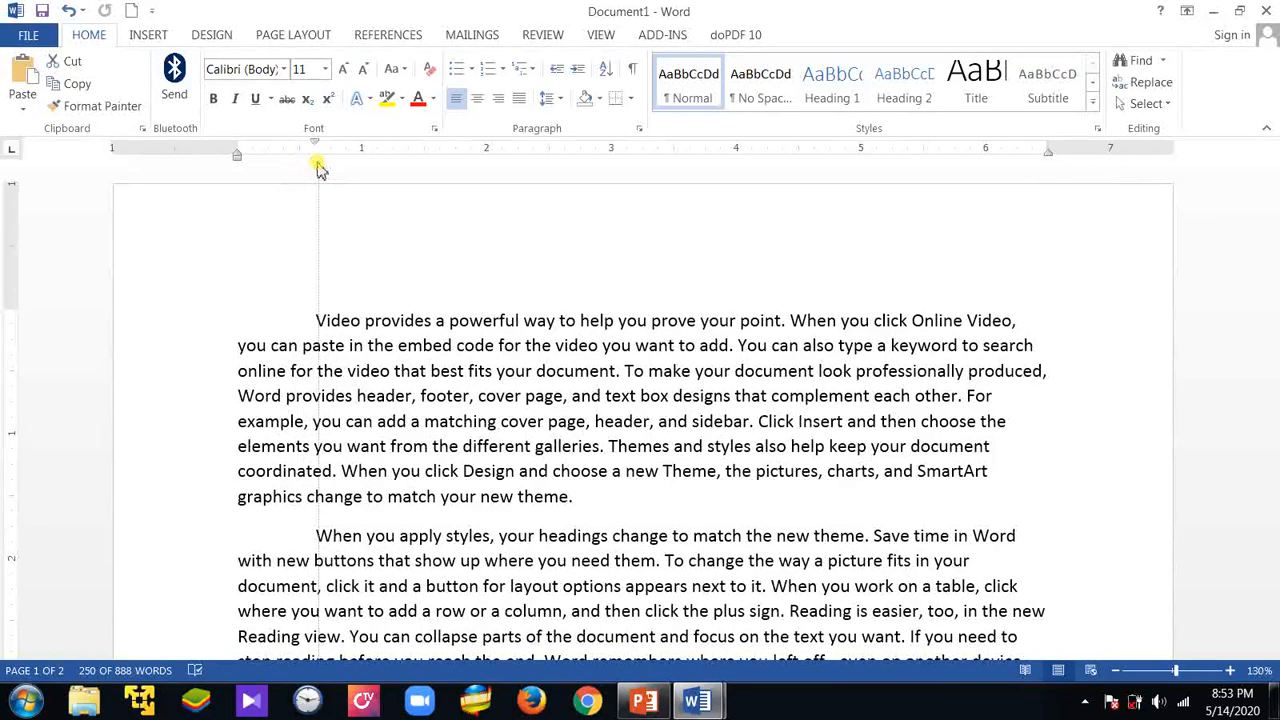
pyautogui.hotkey('ctrl', 'a')
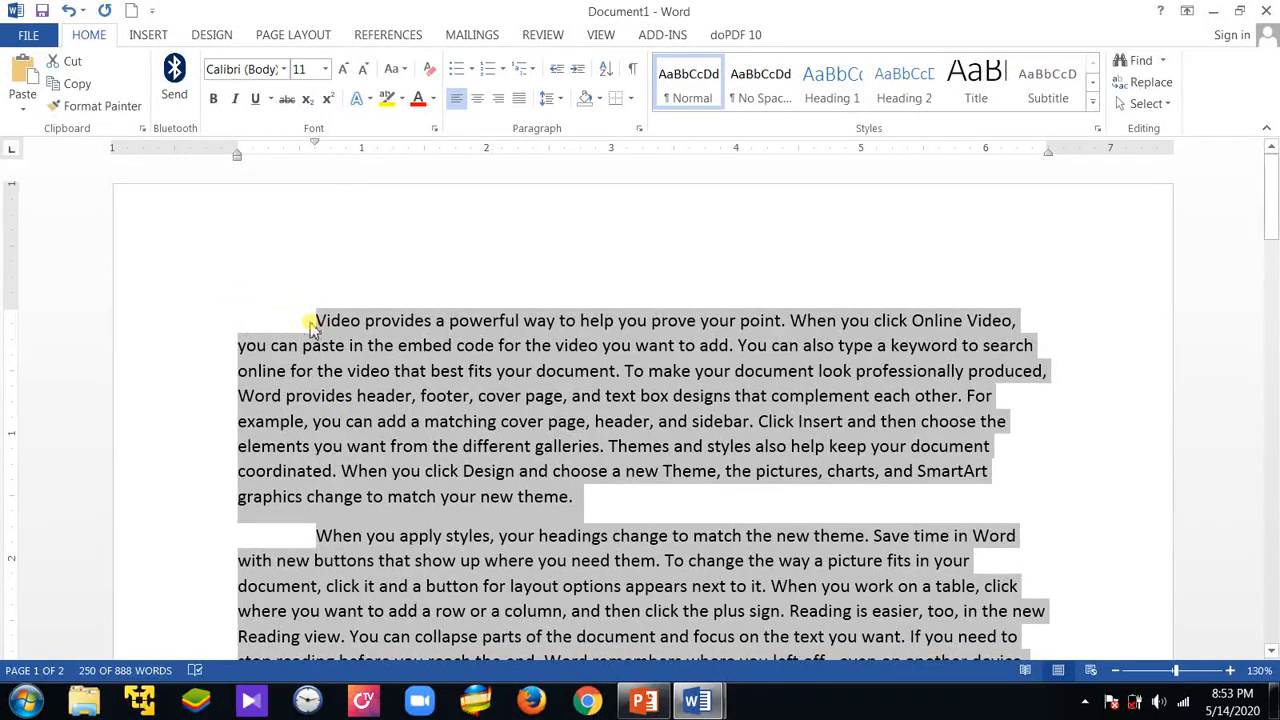
pyautogui.click(252, 322)
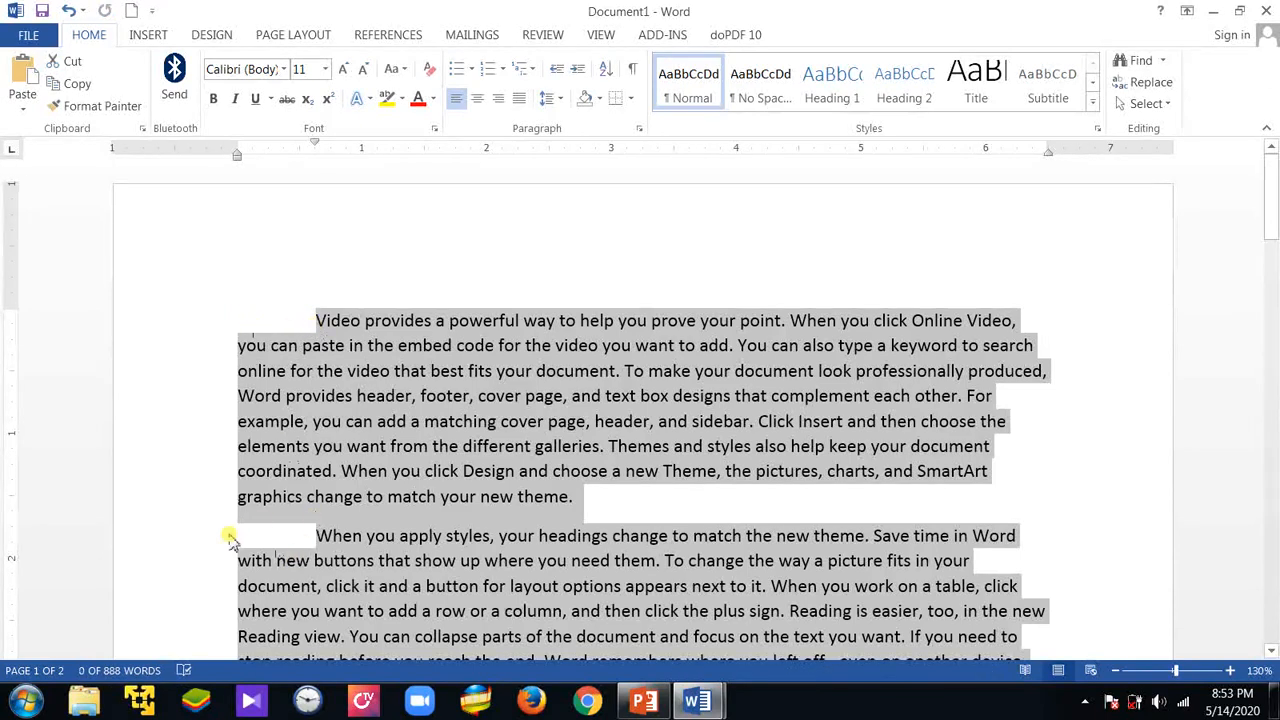
pyautogui.click(317, 320)
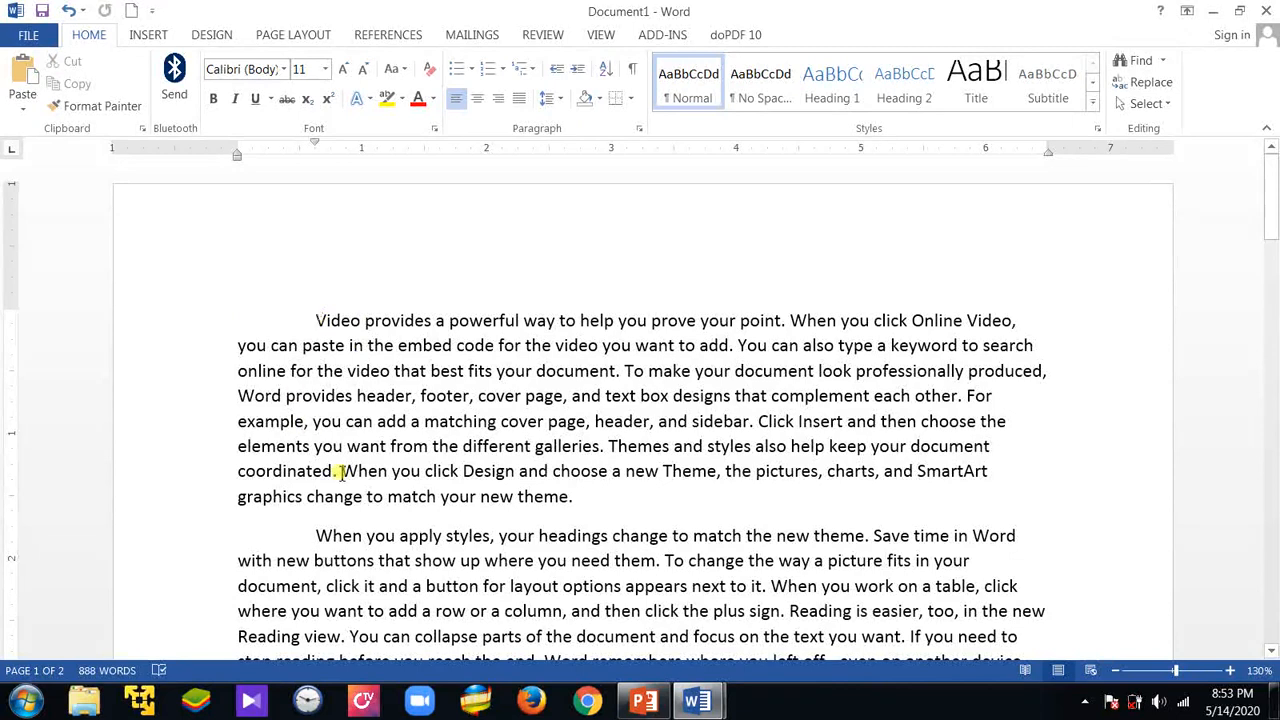
# Apply a hanging indent of about 0.7 inch to the third and fourth paragraphs
pyautogui.scroll(-5, 340, 472)
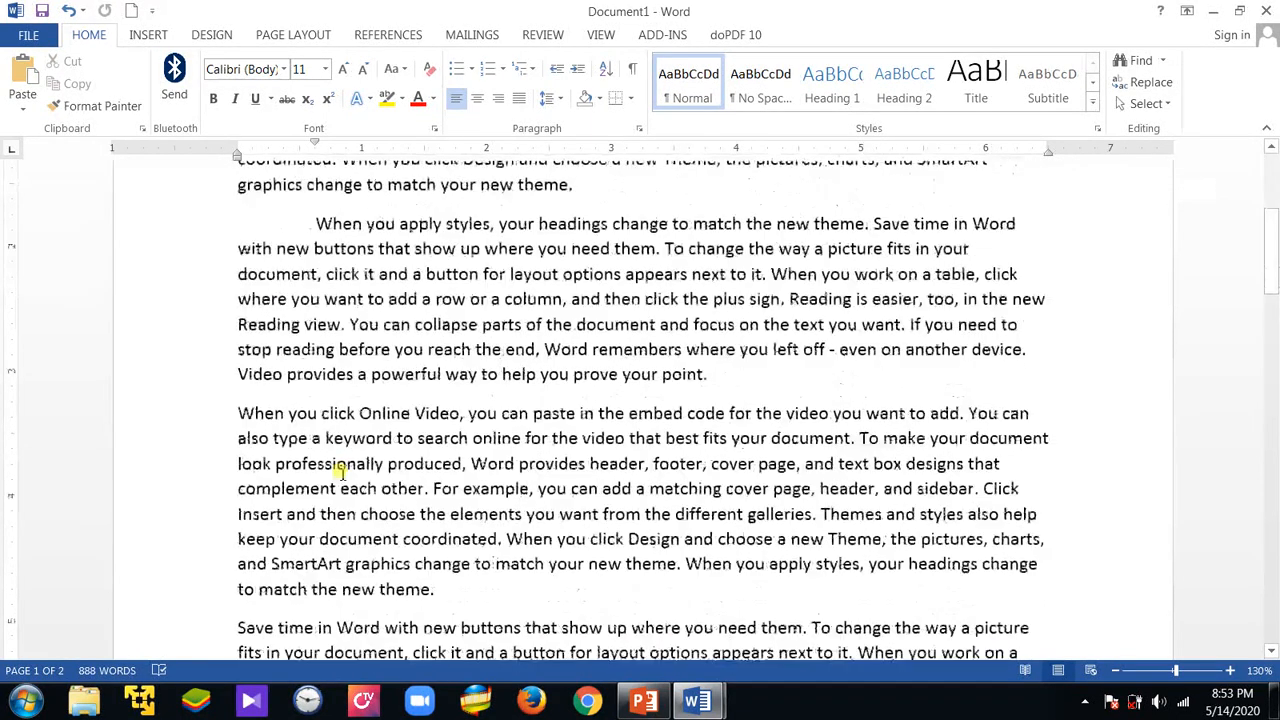
pyautogui.scroll(-2, 340, 472)
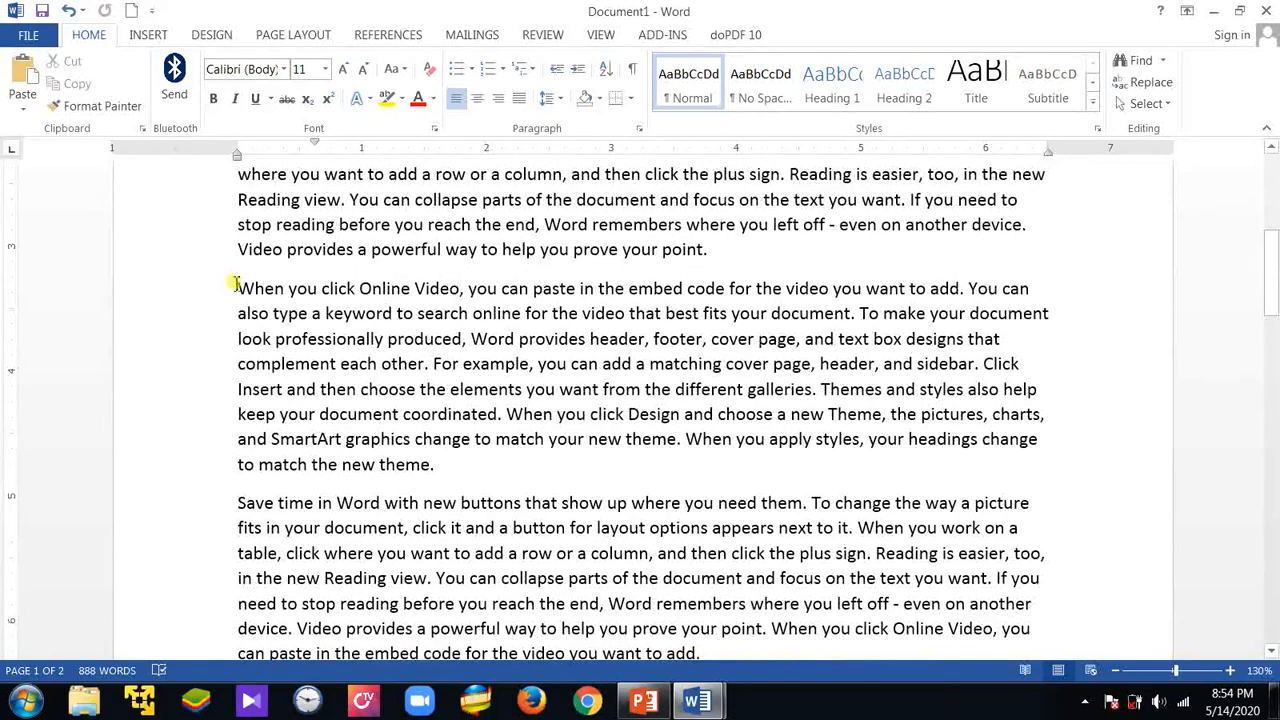
pyautogui.moveTo(235, 285); pyautogui.dragTo(771, 232)
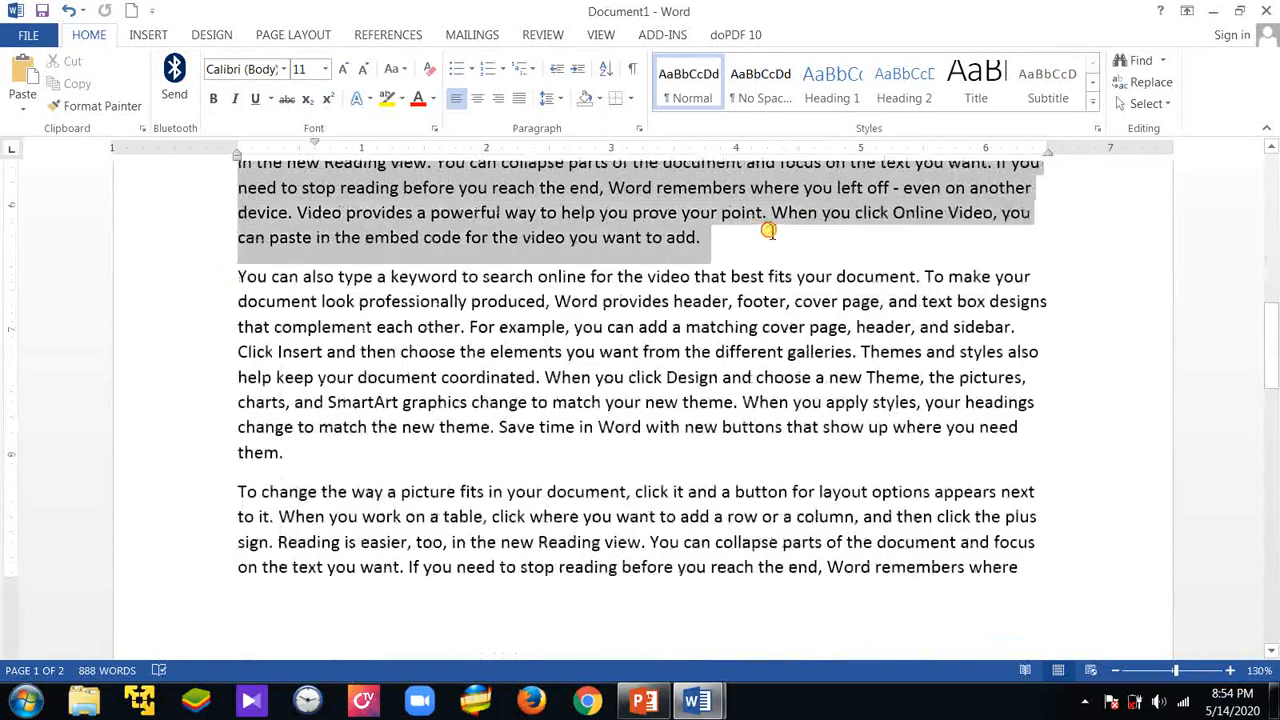
pyautogui.scroll(5, 600, 390)
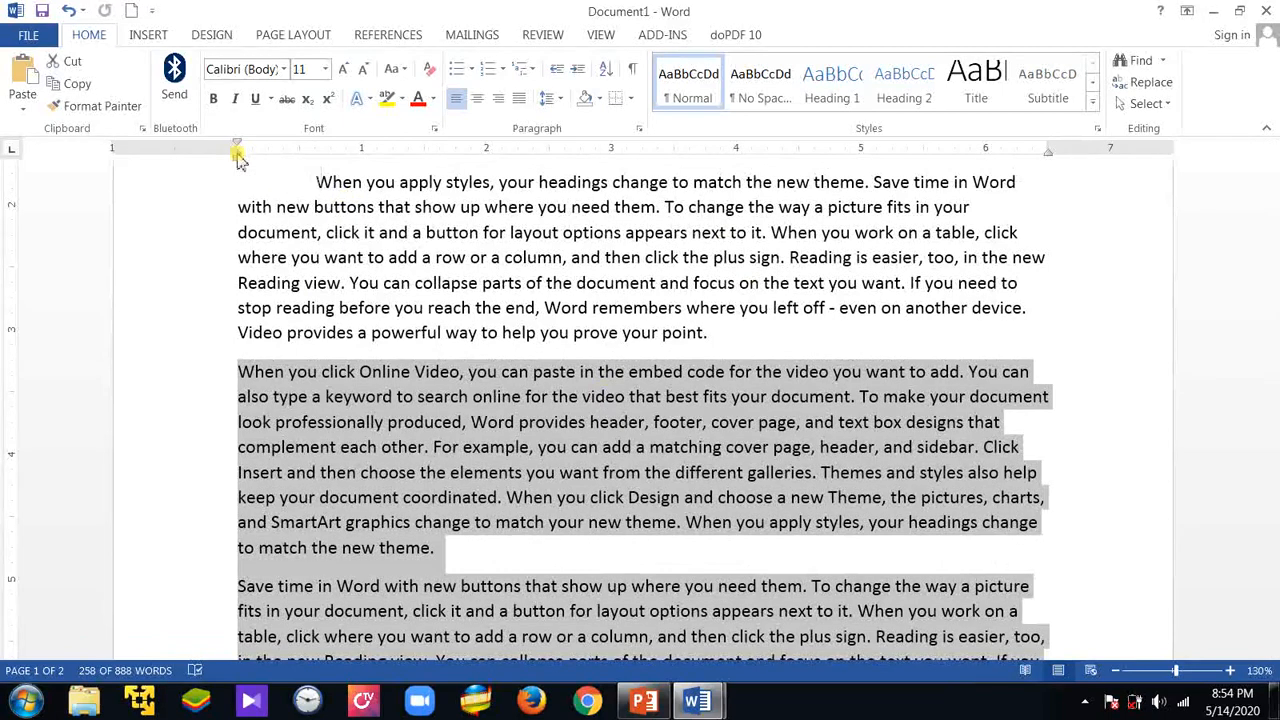
pyautogui.moveTo(238, 154); pyautogui.dragTo(320, 165)
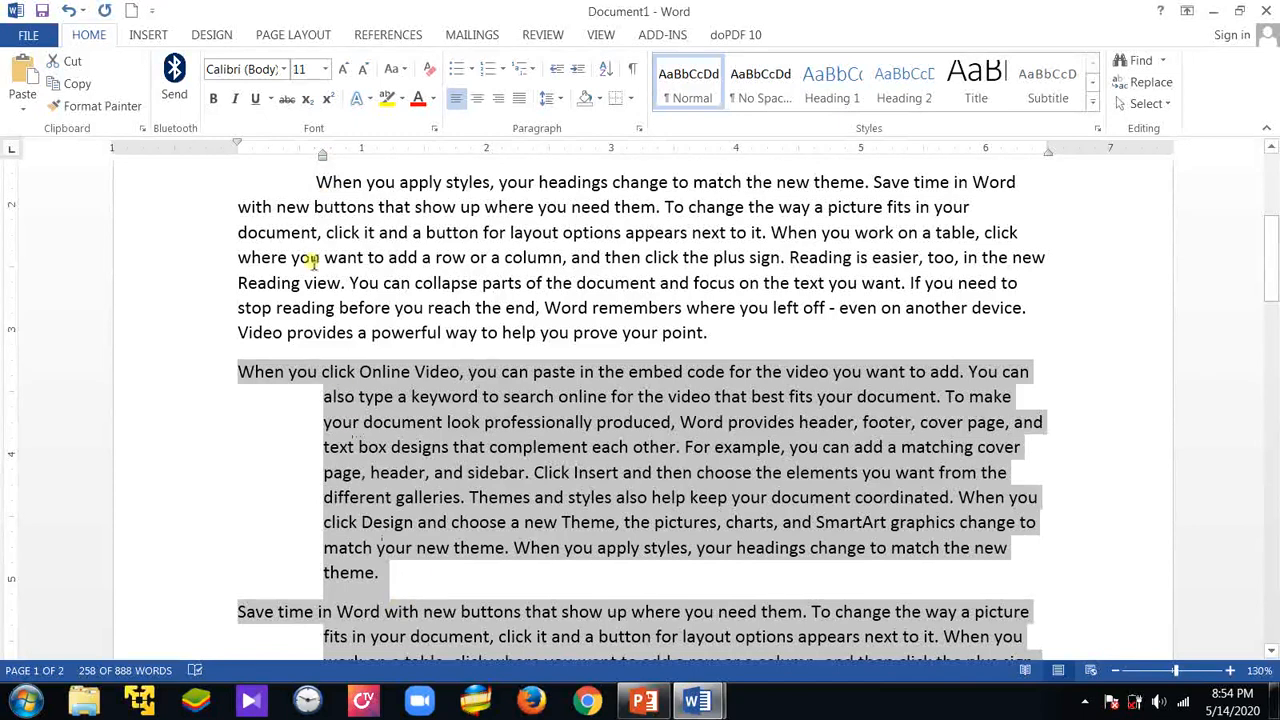
pyautogui.click(424, 597)
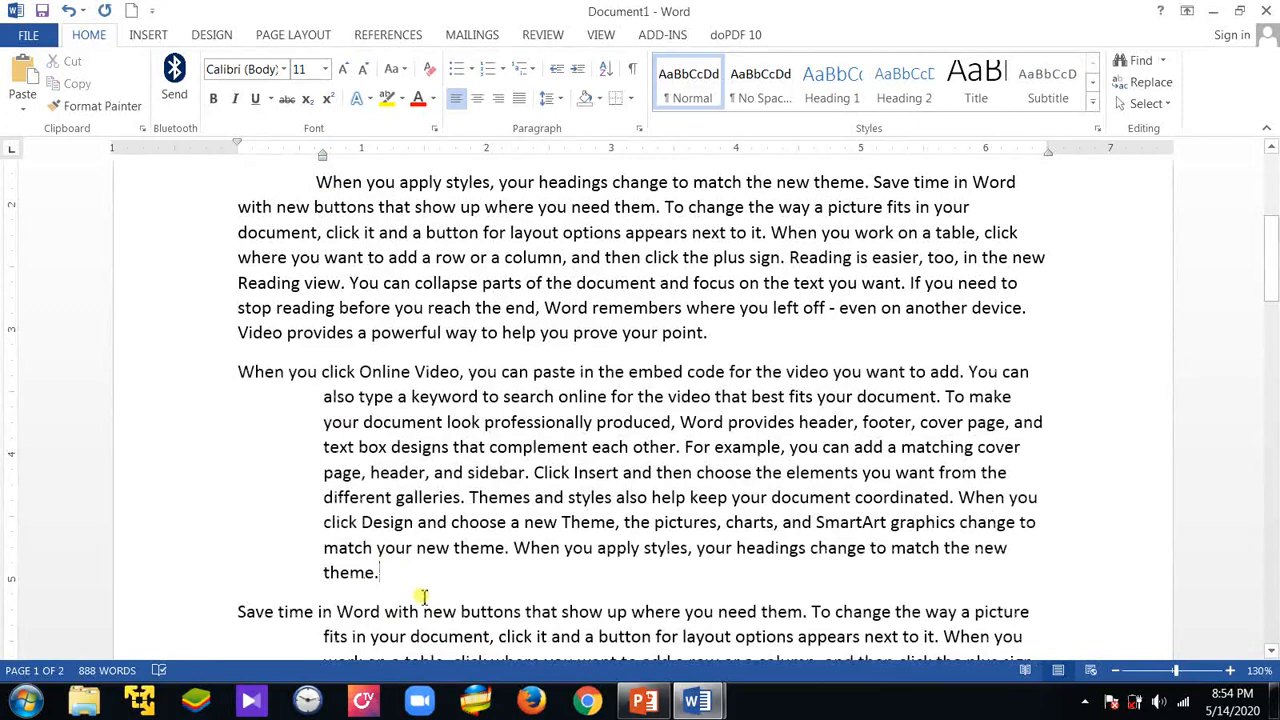
pyautogui.scroll(-2, 318, 549)
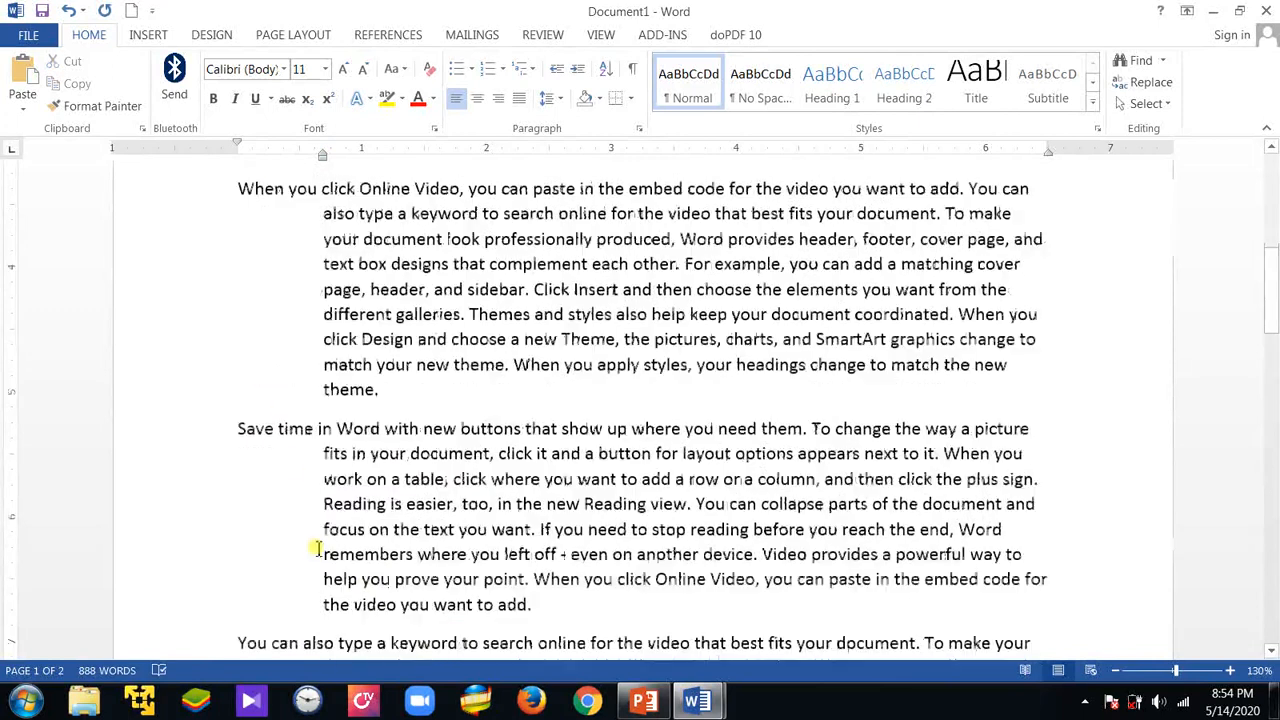
pyautogui.scroll(2, 230, 368)
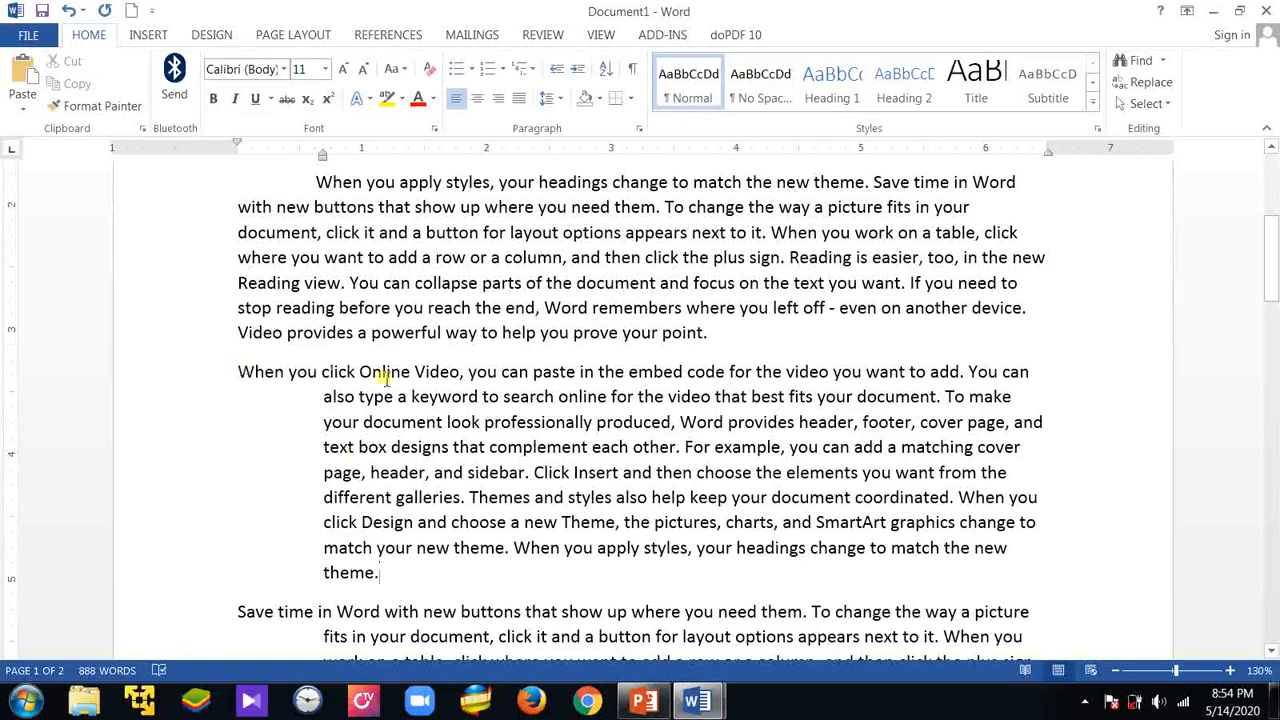
pyautogui.scroll(-2, 352, 517)
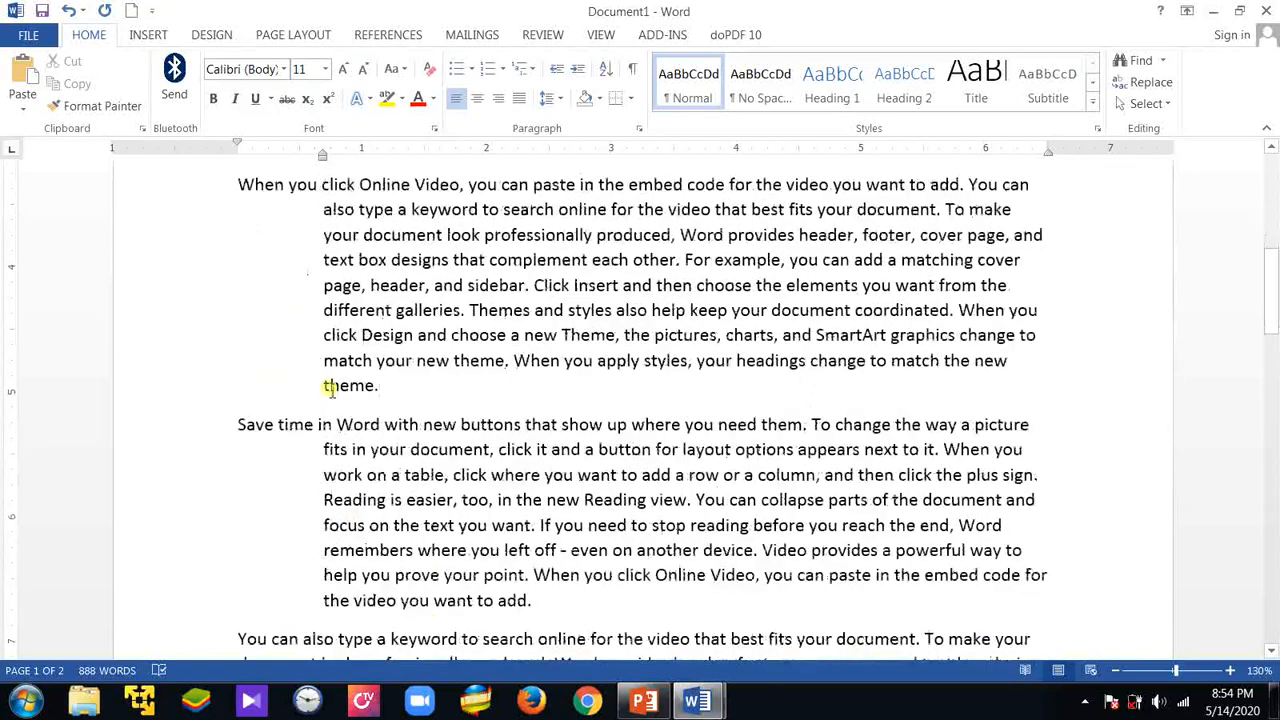
pyautogui.scroll(1, 305, 358)
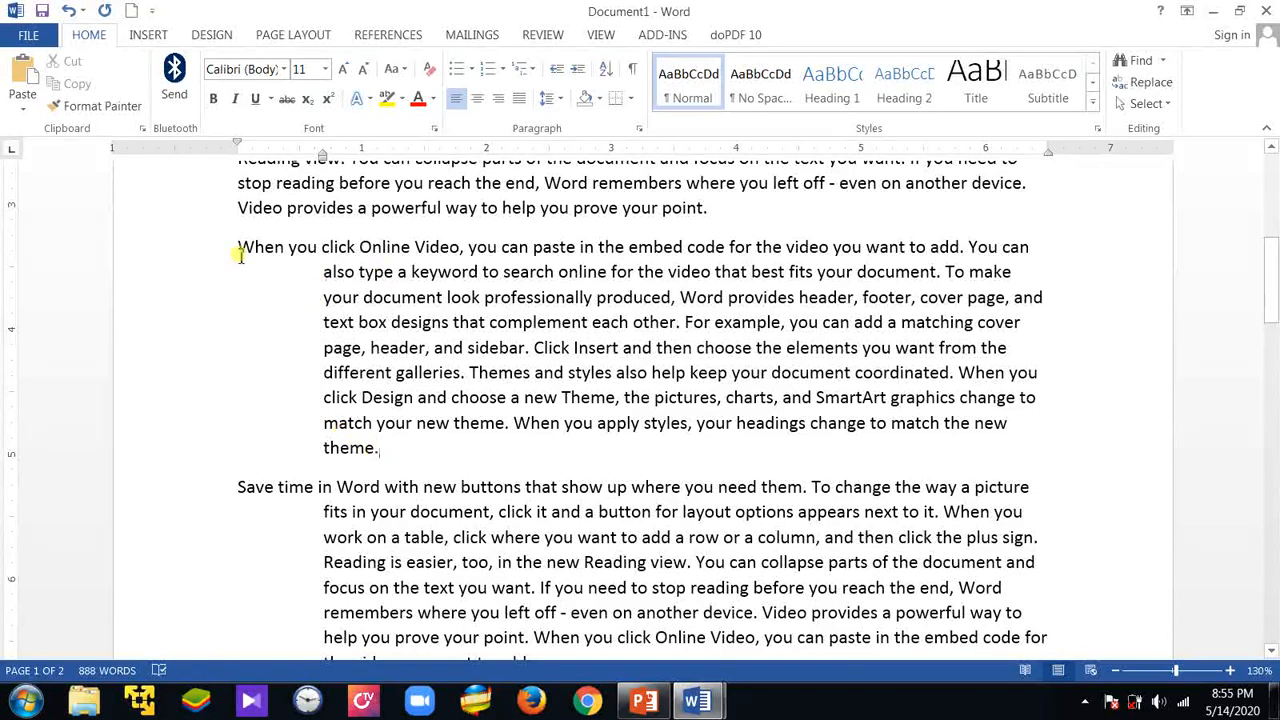
# Indent all lines of the fifth and sixth paragraphs from the left margin by about 0.7 inch
pyautogui.scroll(-4, 434, 390)
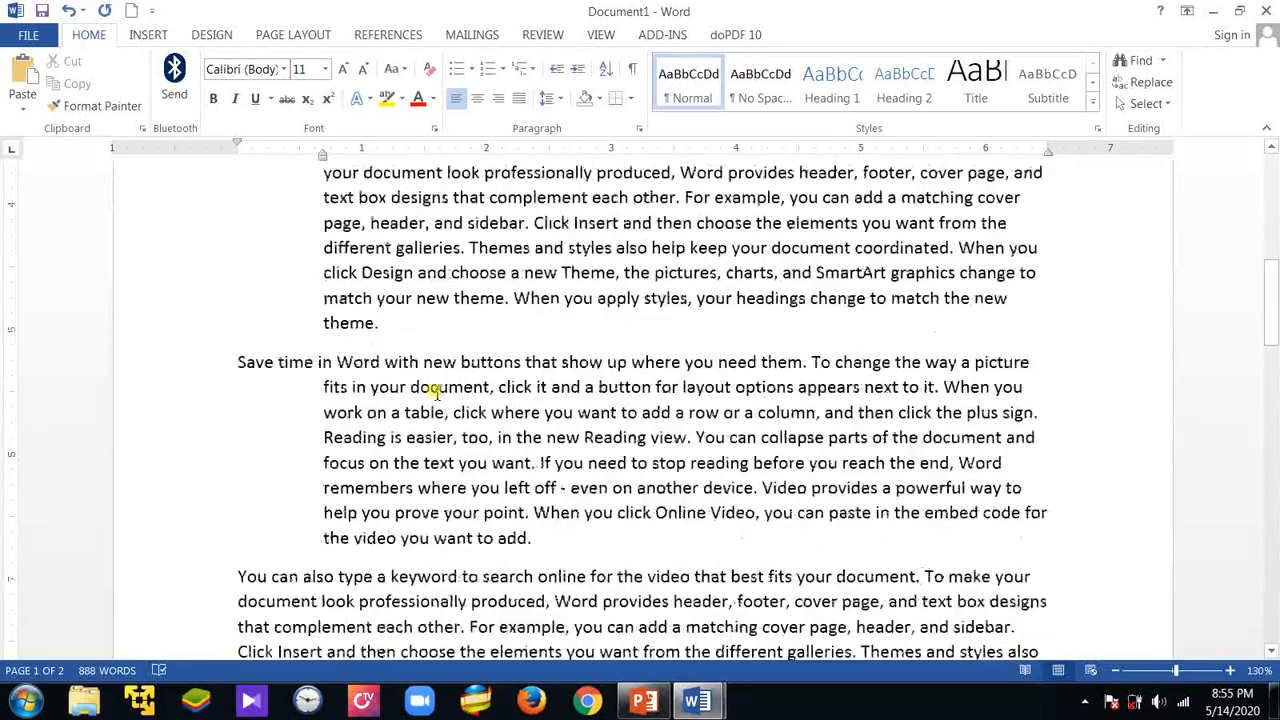
pyautogui.scroll(-2, 434, 391)
pyautogui.scroll(-1, 434, 390)
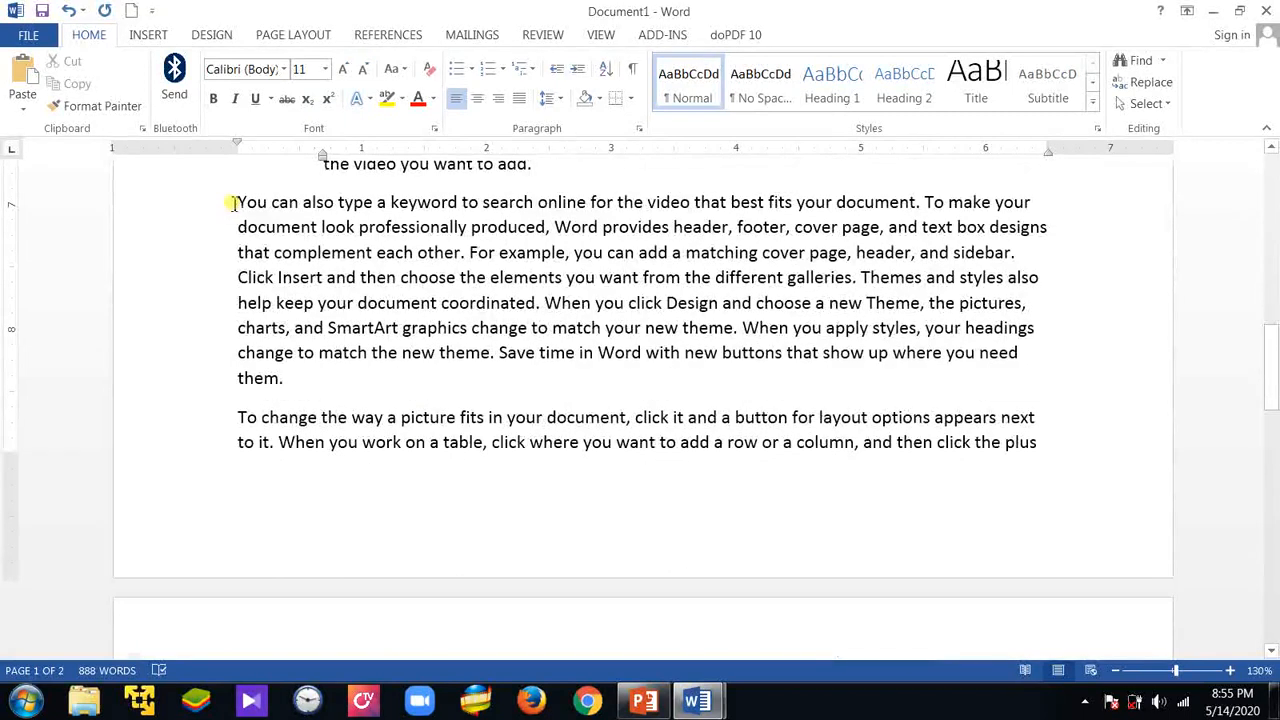
pyautogui.scroll(2, 246, 286)
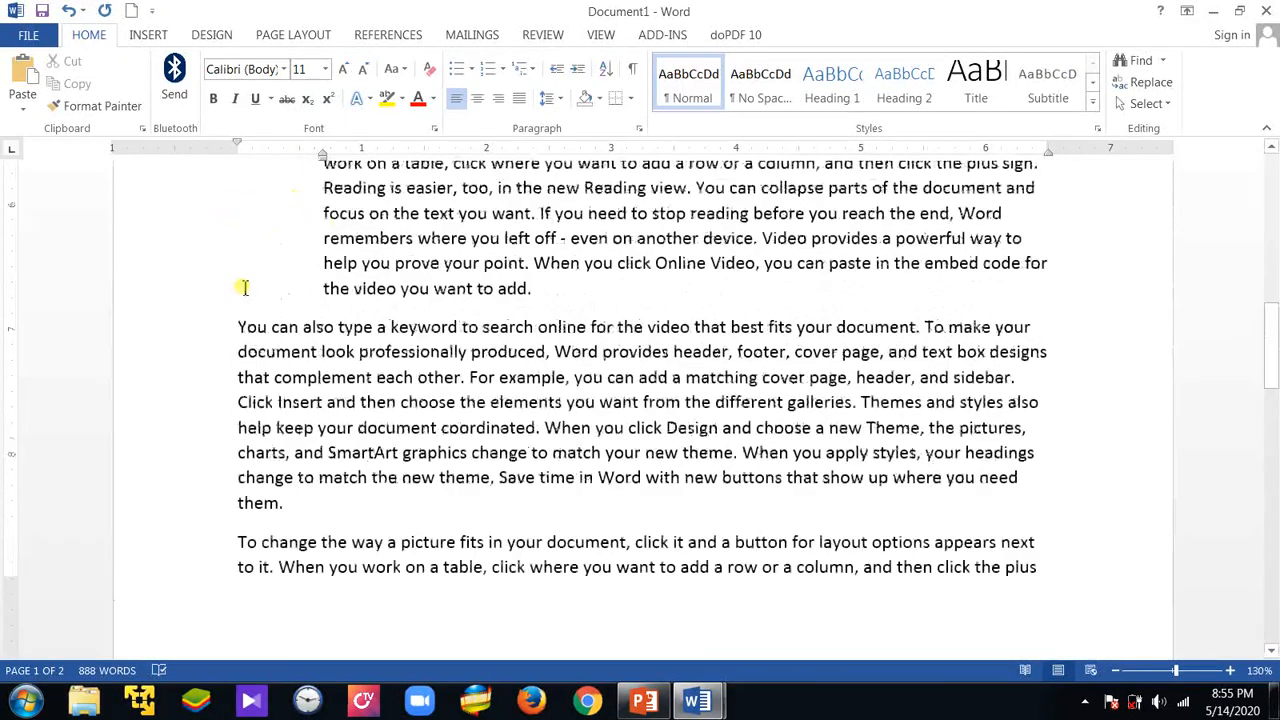
pyautogui.click(236, 322)
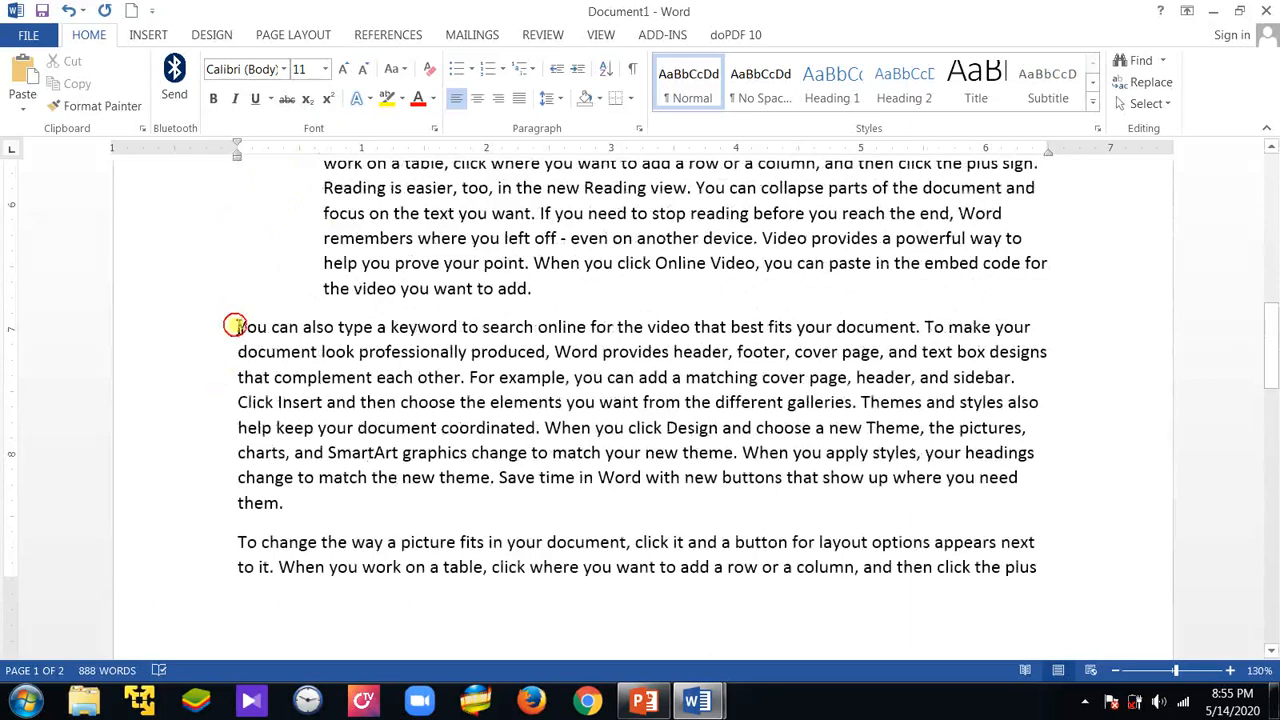
pyautogui.moveTo(237, 322); pyautogui.dragTo(871, 505)
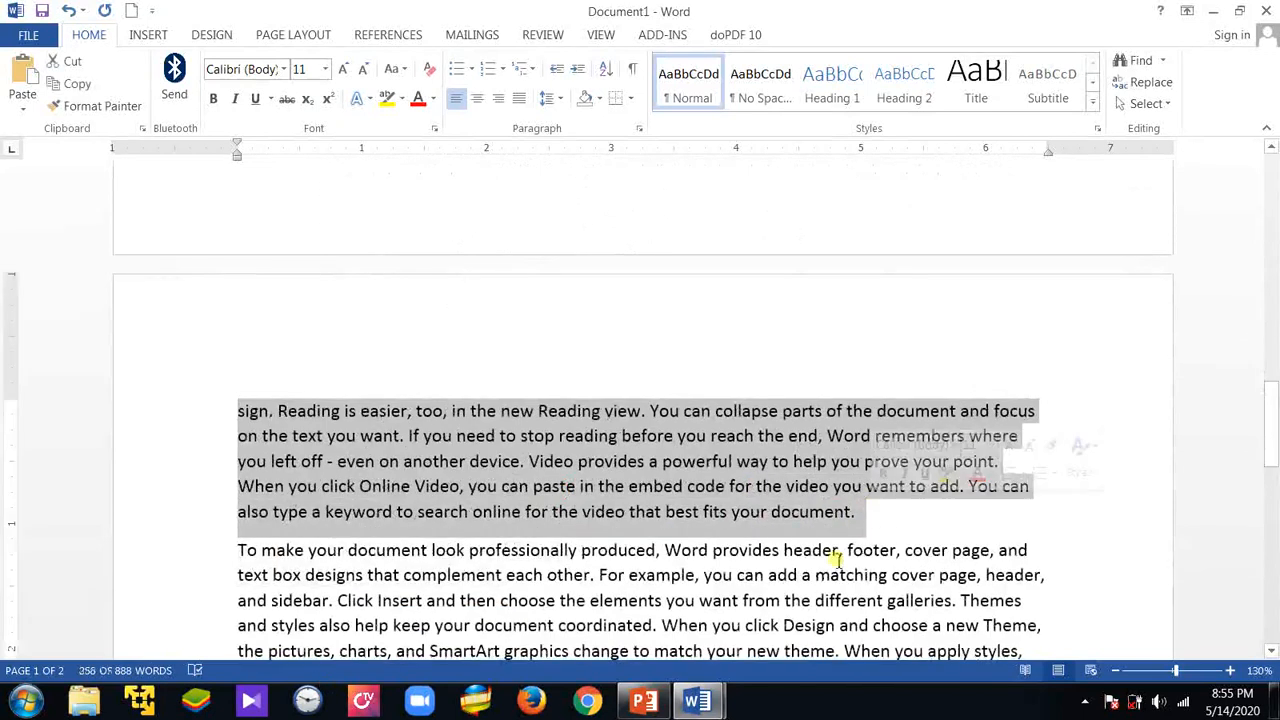
pyautogui.scroll(5, 750, 530)
pyautogui.scroll(2, 750, 530)
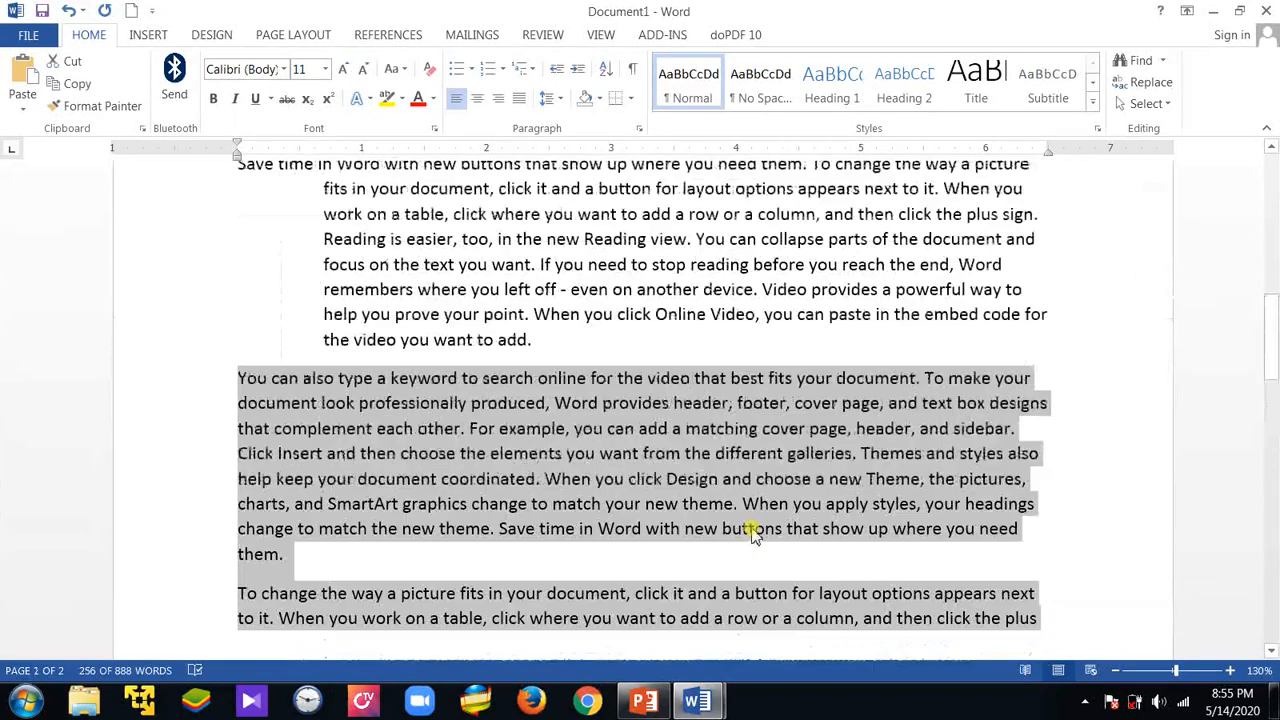
pyautogui.moveTo(236, 158); pyautogui.dragTo(236, 159)
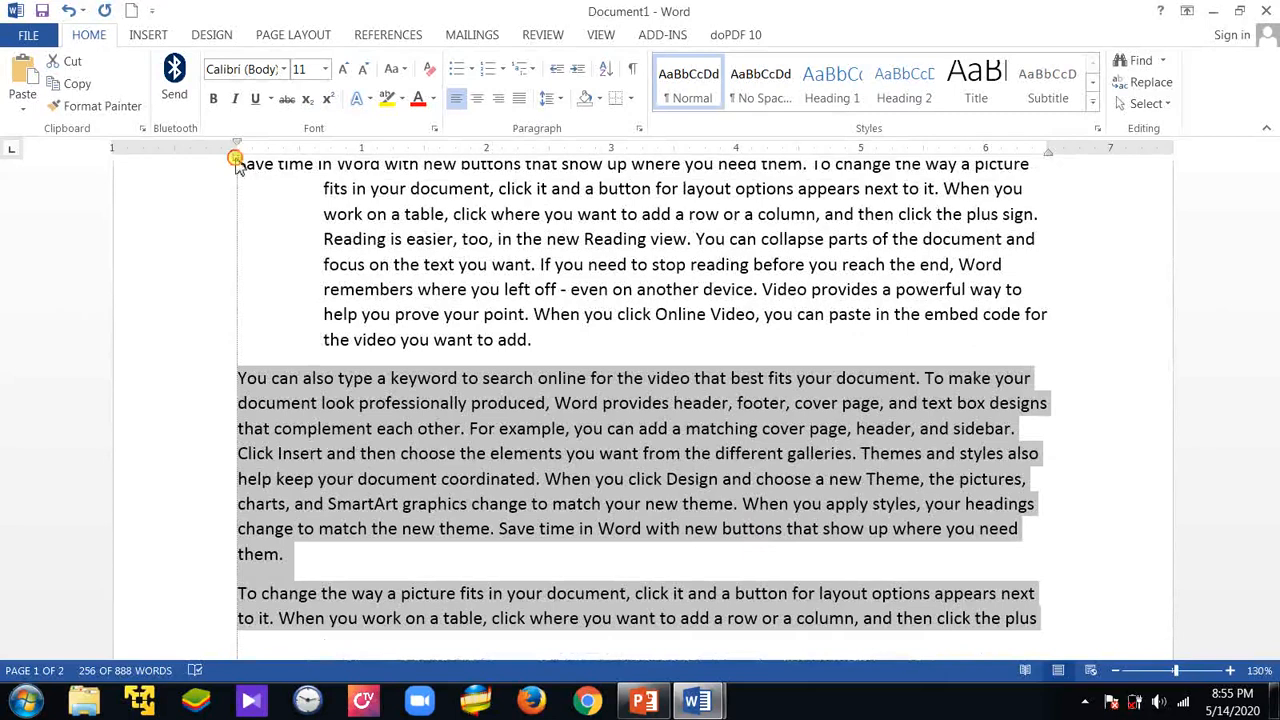
pyautogui.moveTo(236, 158)
pyautogui.mouseDown()
pyautogui.moveTo(310, 178)
pyautogui.moveTo(324, 168)
pyautogui.moveTo(316, 196)
pyautogui.mouseUp()
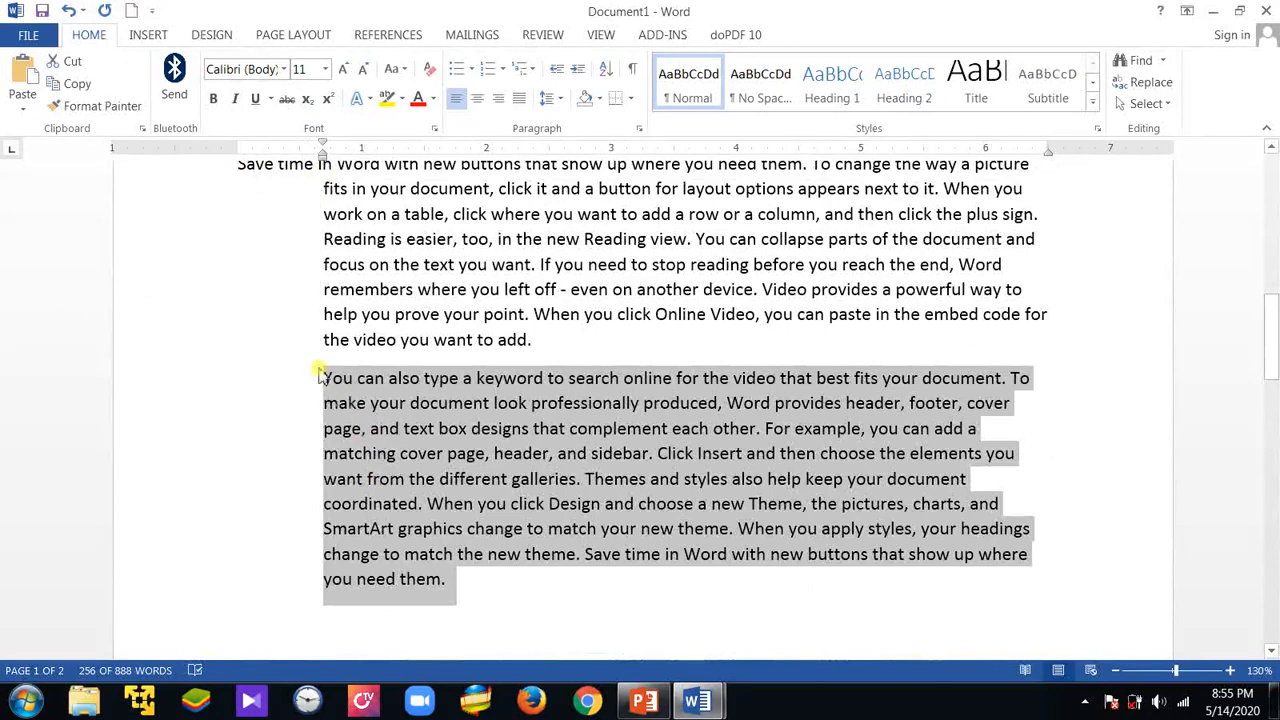
pyautogui.scroll(-2, 322, 378)
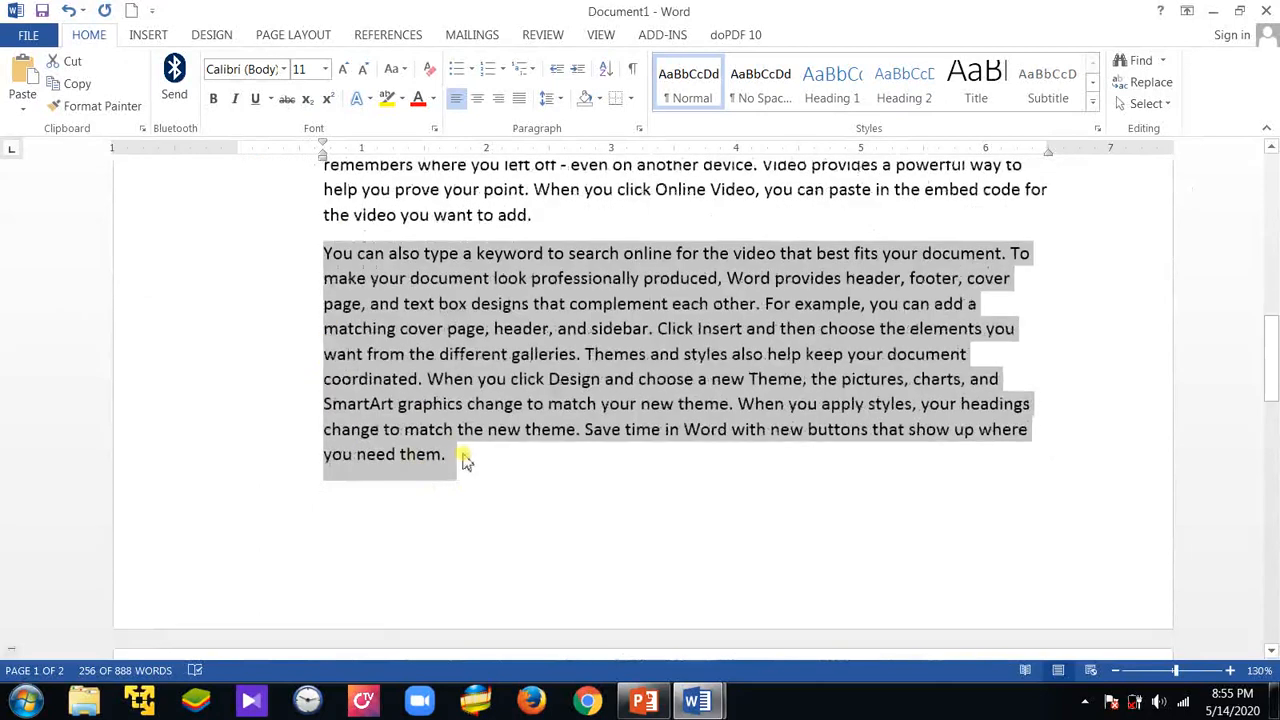
pyautogui.click(463, 457)
pyautogui.scroll(3, 326, 452)
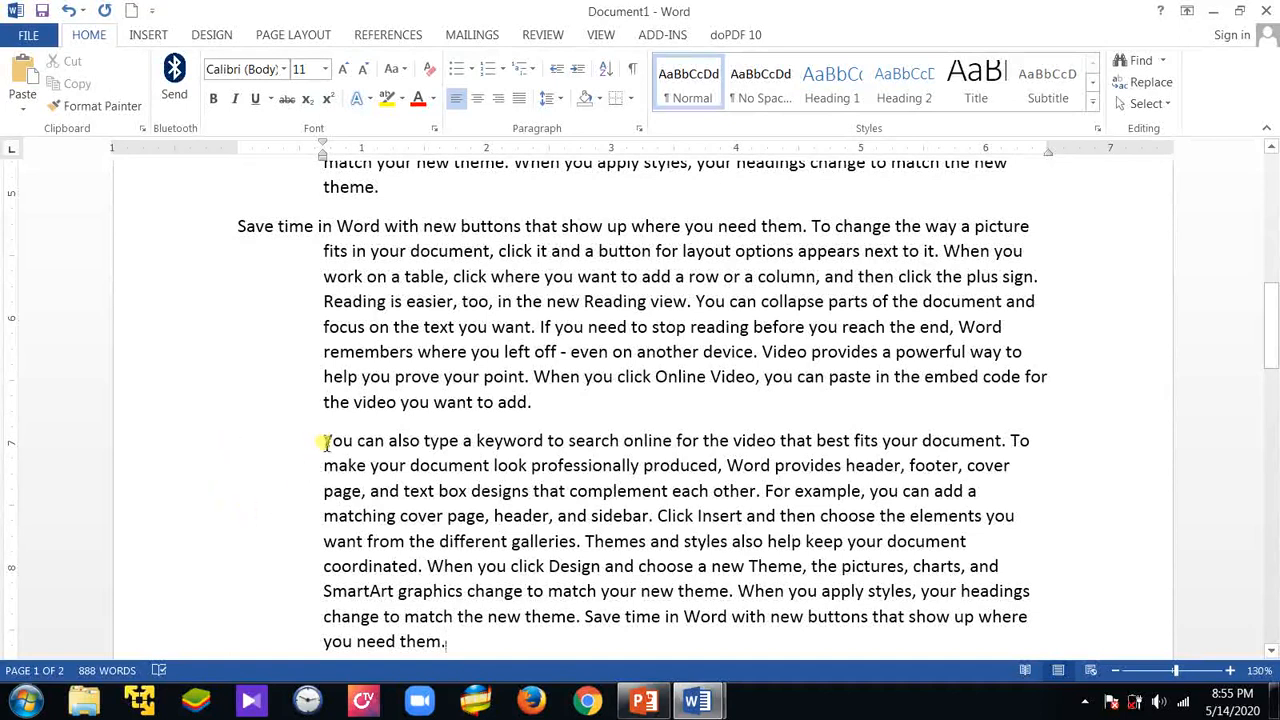
pyautogui.scroll(-2, 322, 512)
pyautogui.scroll(-1, 315, 498)
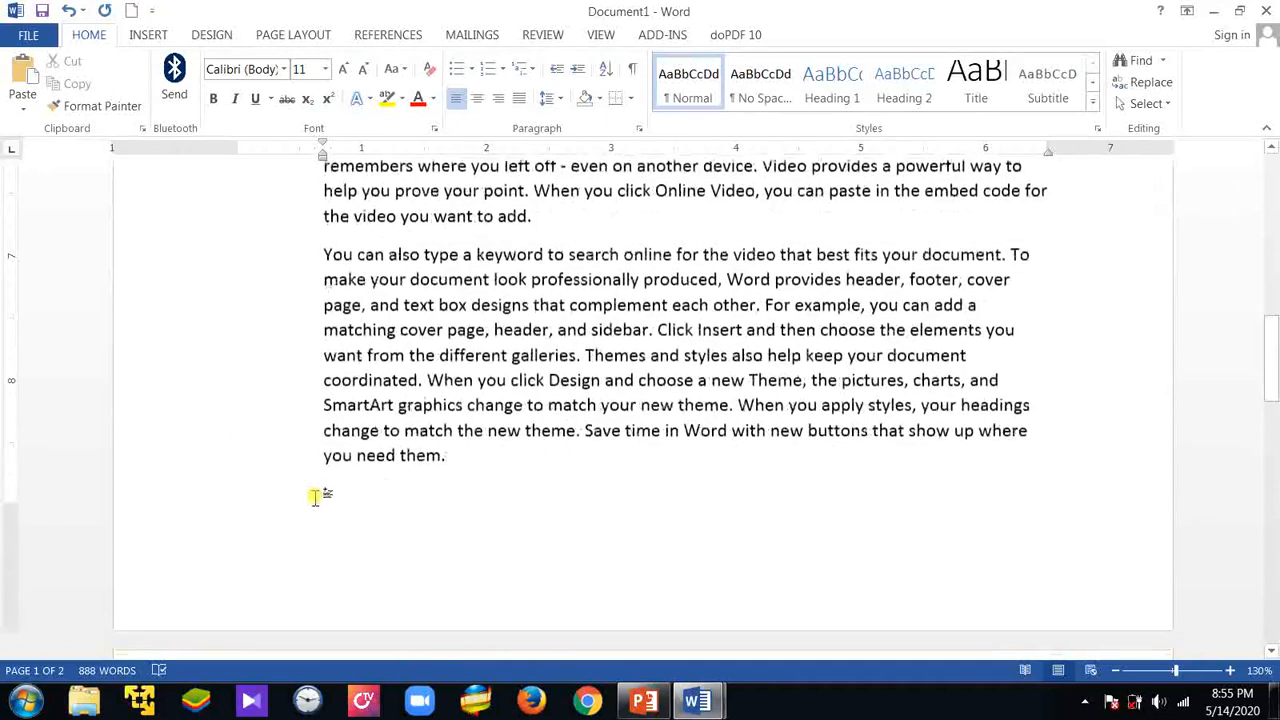
pyautogui.click(453, 455)
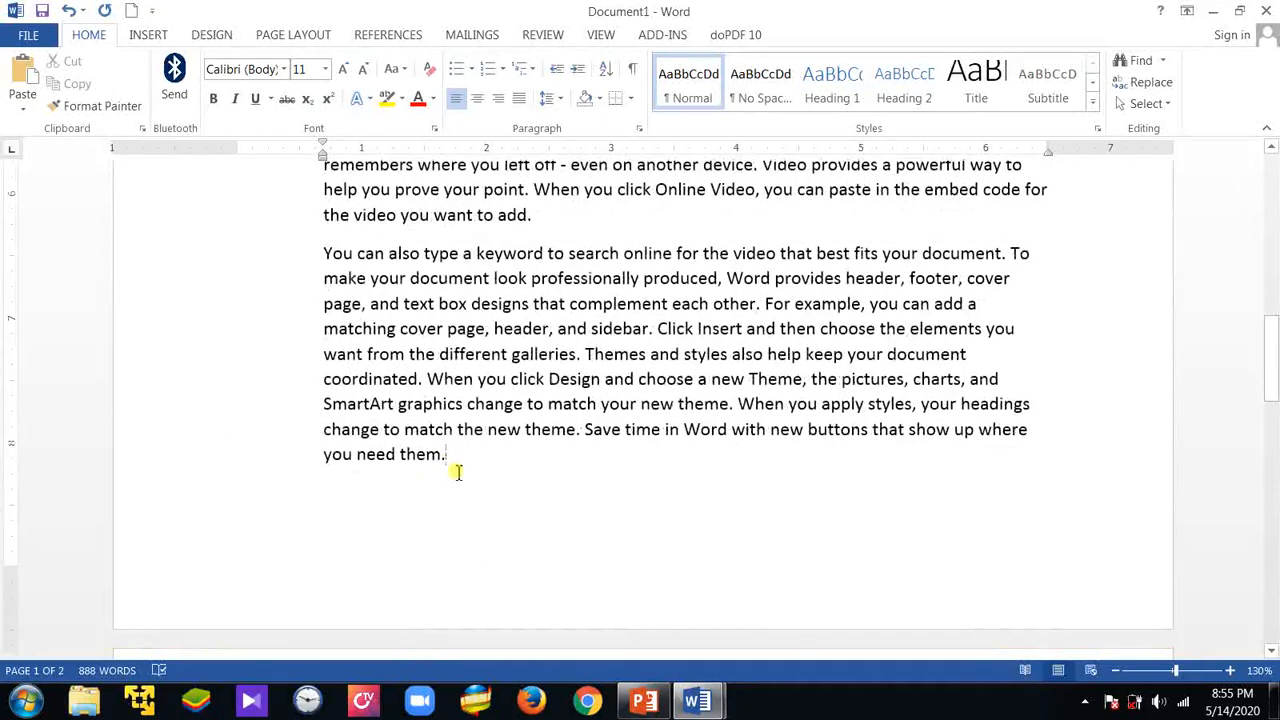
# Indent the document's last paragraph by about 1.1 inches from the left margin and about 0.9 inch from the right margin
pyautogui.scroll(3, 457, 472)
pyautogui.scroll(3, 457, 472)
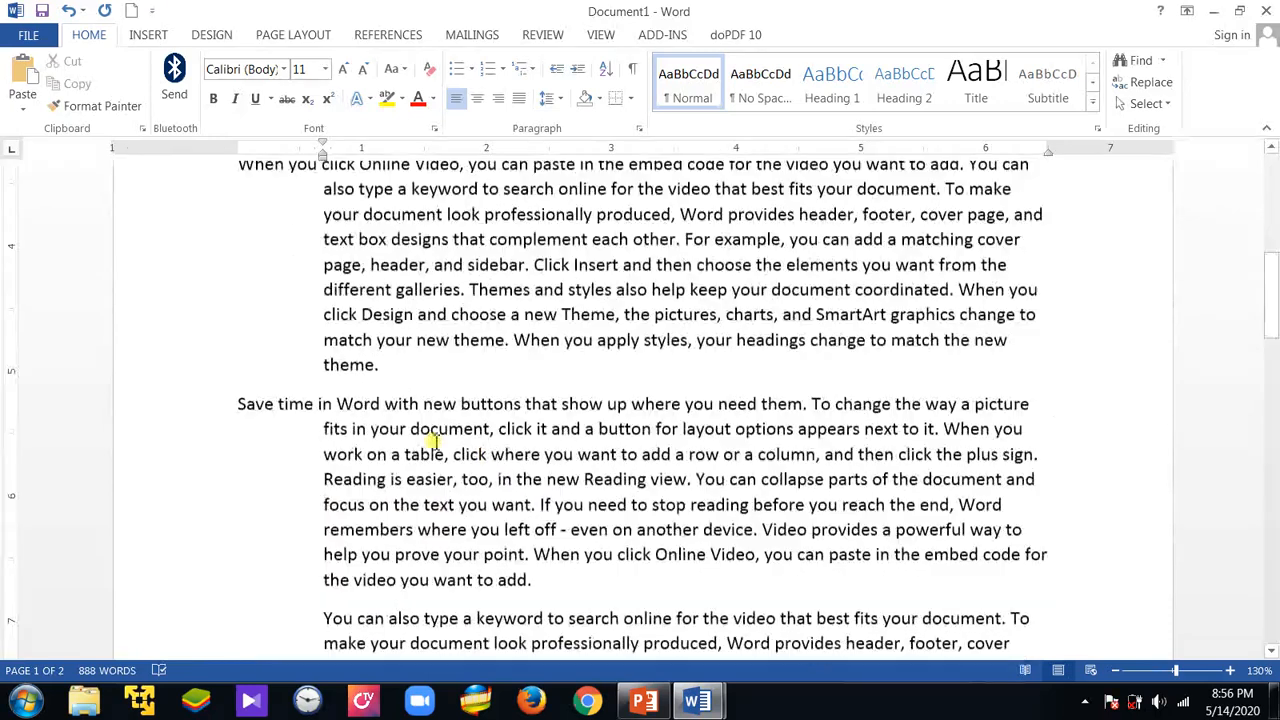
pyautogui.scroll(-1, 437, 442)
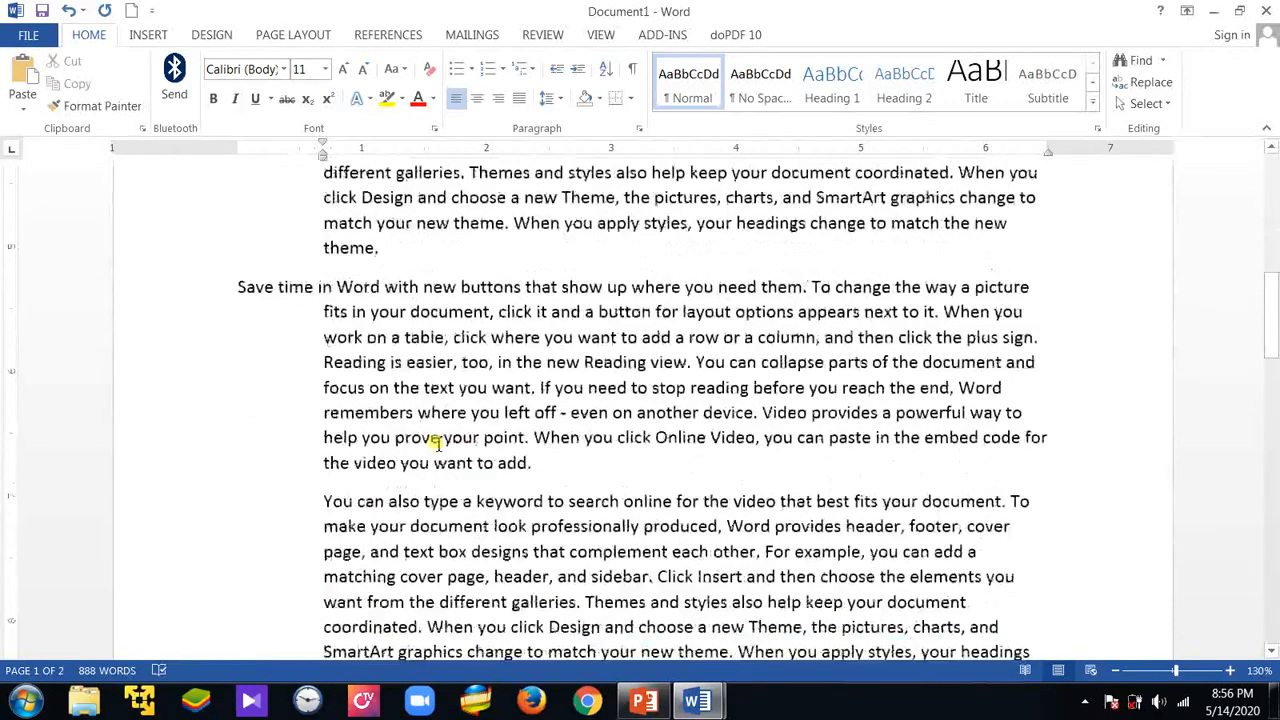
pyautogui.scroll(-8, 437, 443)
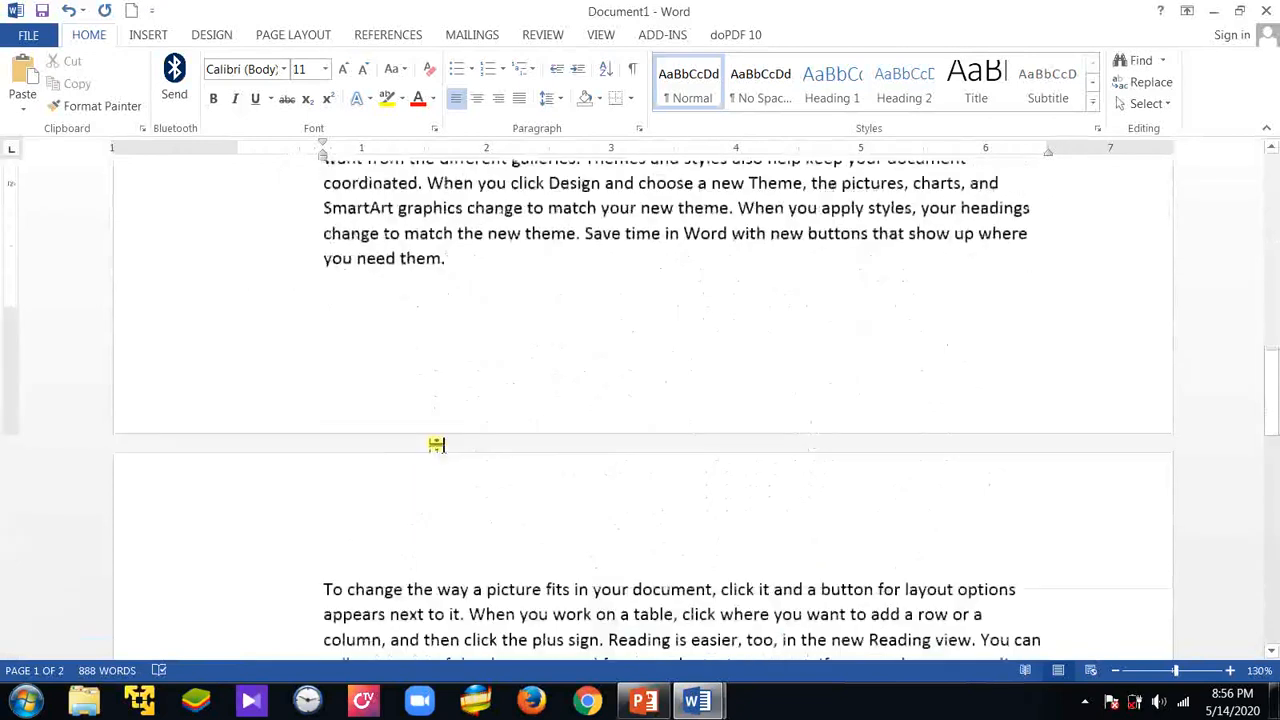
pyautogui.scroll(-2, 590, 462)
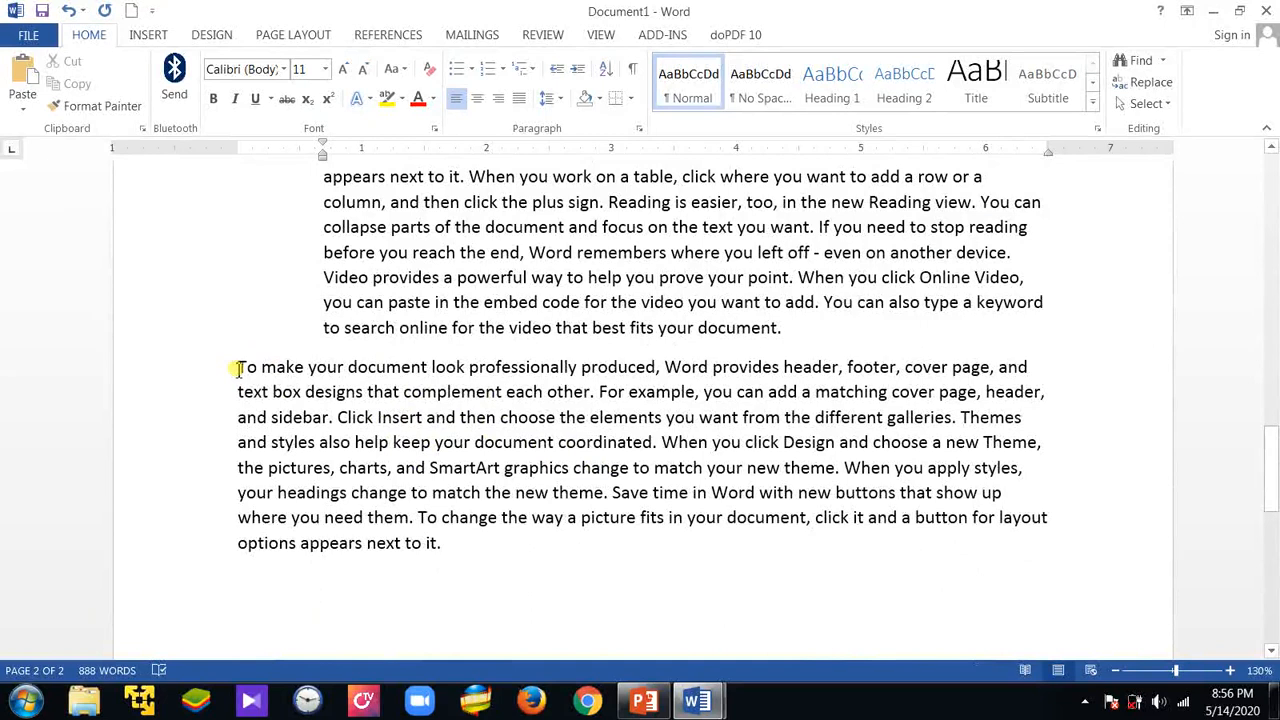
pyautogui.moveTo(240, 369); pyautogui.dragTo(450, 555)
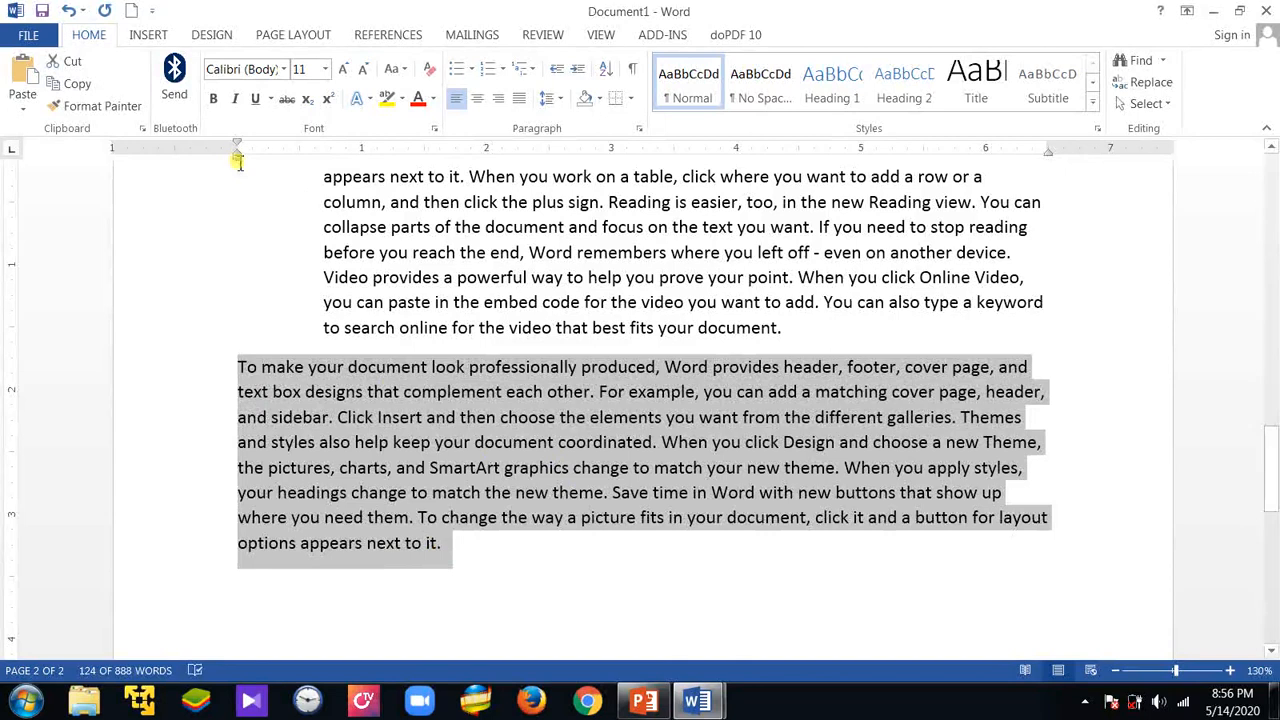
pyautogui.moveTo(238, 160); pyautogui.dragTo(370, 163)
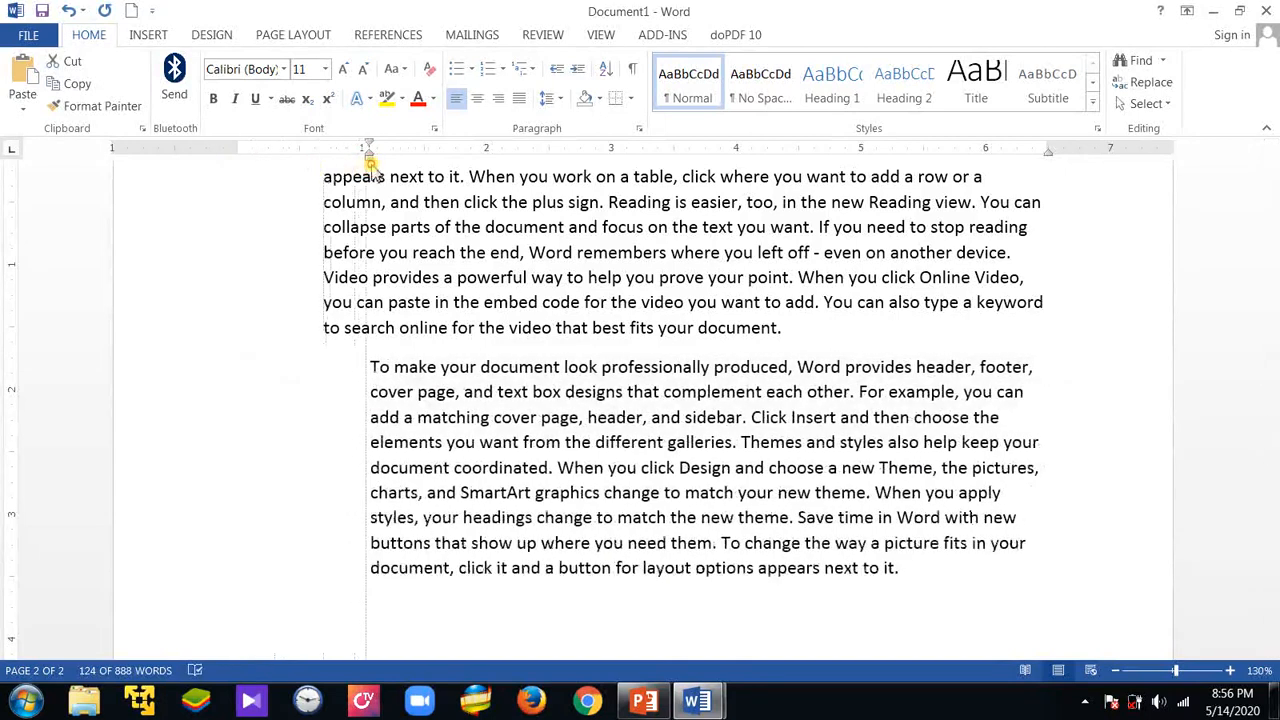
pyautogui.moveTo(1048, 152); pyautogui.dragTo(923, 130)
pyautogui.click(976, 445)
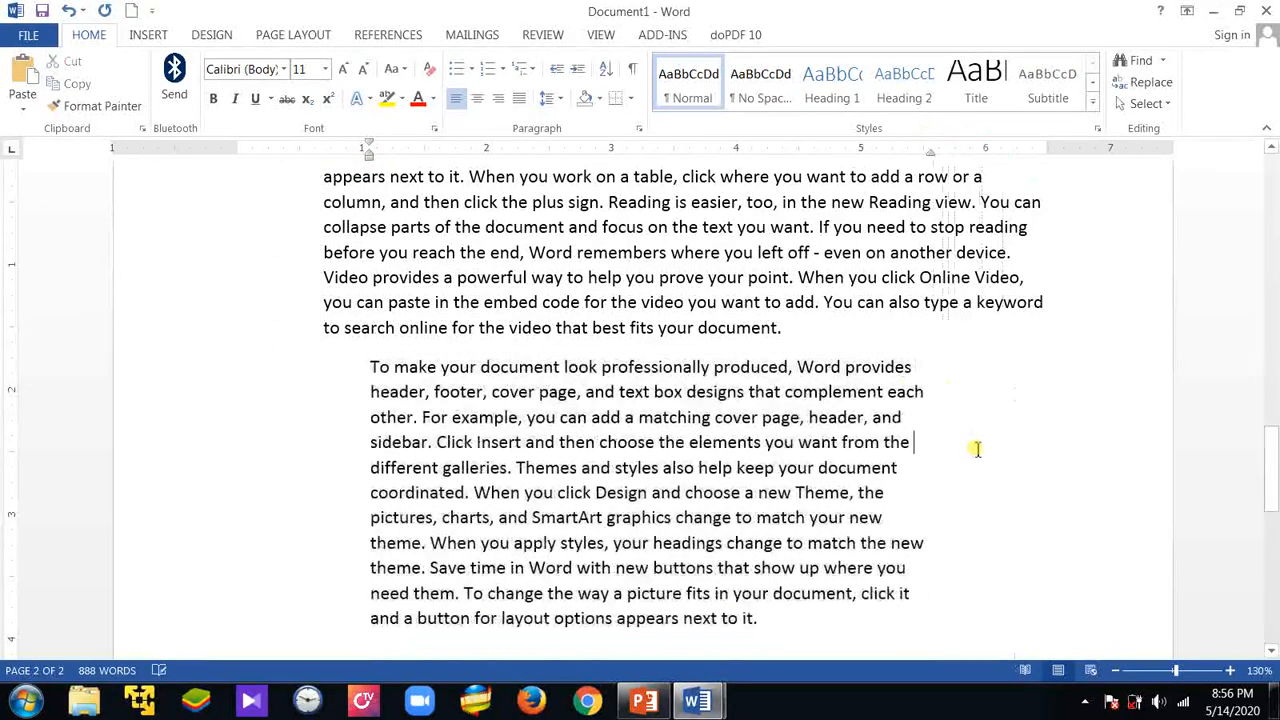
# Review the indentation of the last paragraph and of the paragraphs before it, back to the start of the document
pyautogui.scroll(-3, 985, 455)
pyautogui.scroll(-2, 975, 470)
pyautogui.scroll(4, 966, 480)
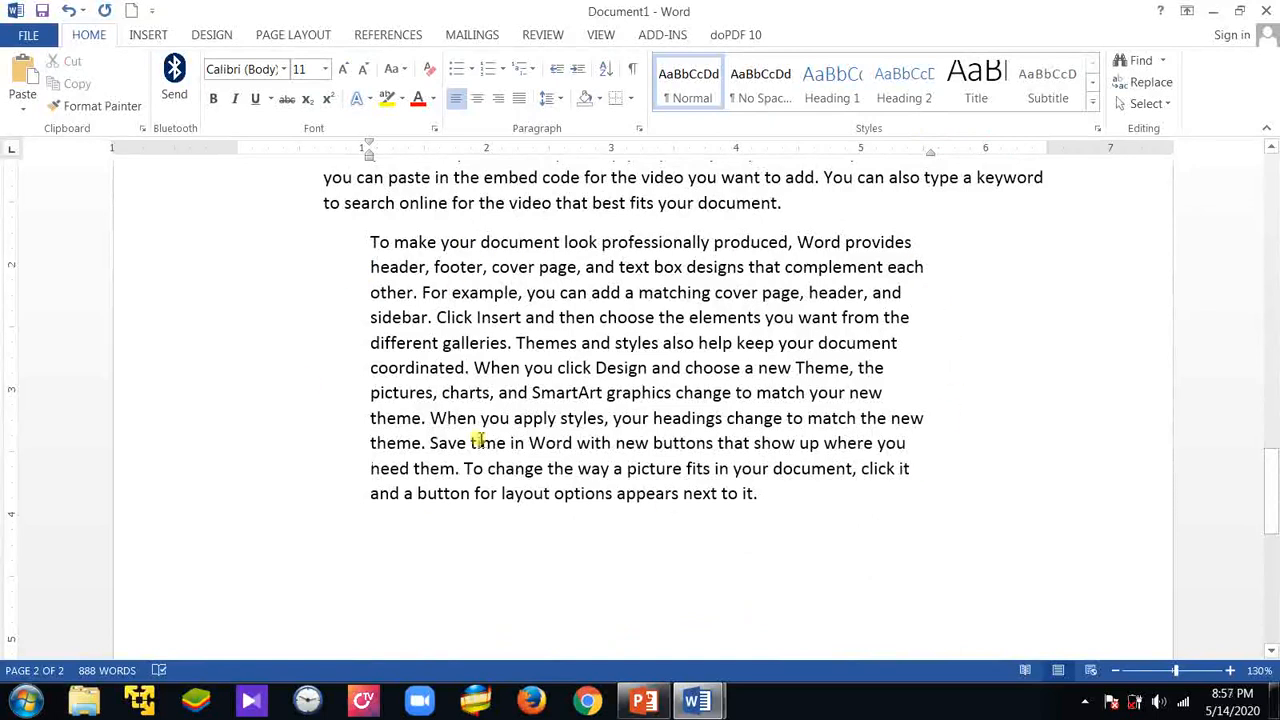
pyautogui.scroll(-2, 800, 494)
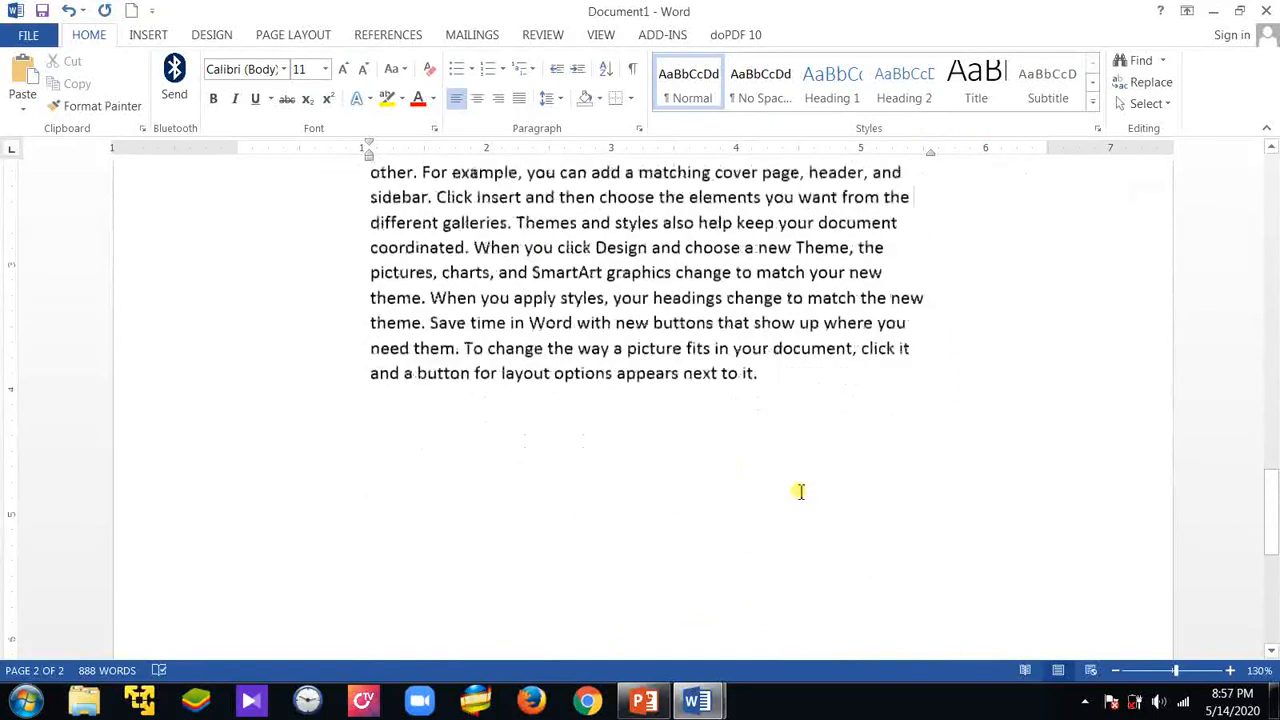
pyautogui.scroll(3, 800, 491)
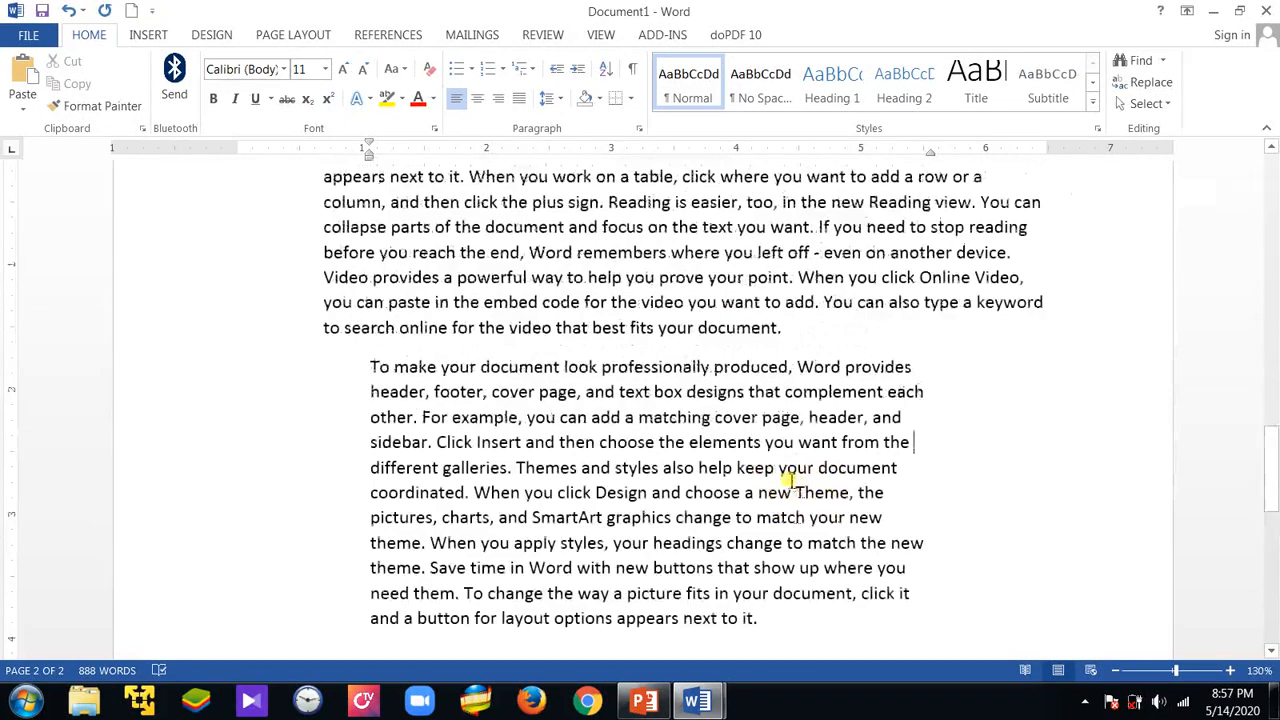
pyautogui.scroll(-3, 783, 484)
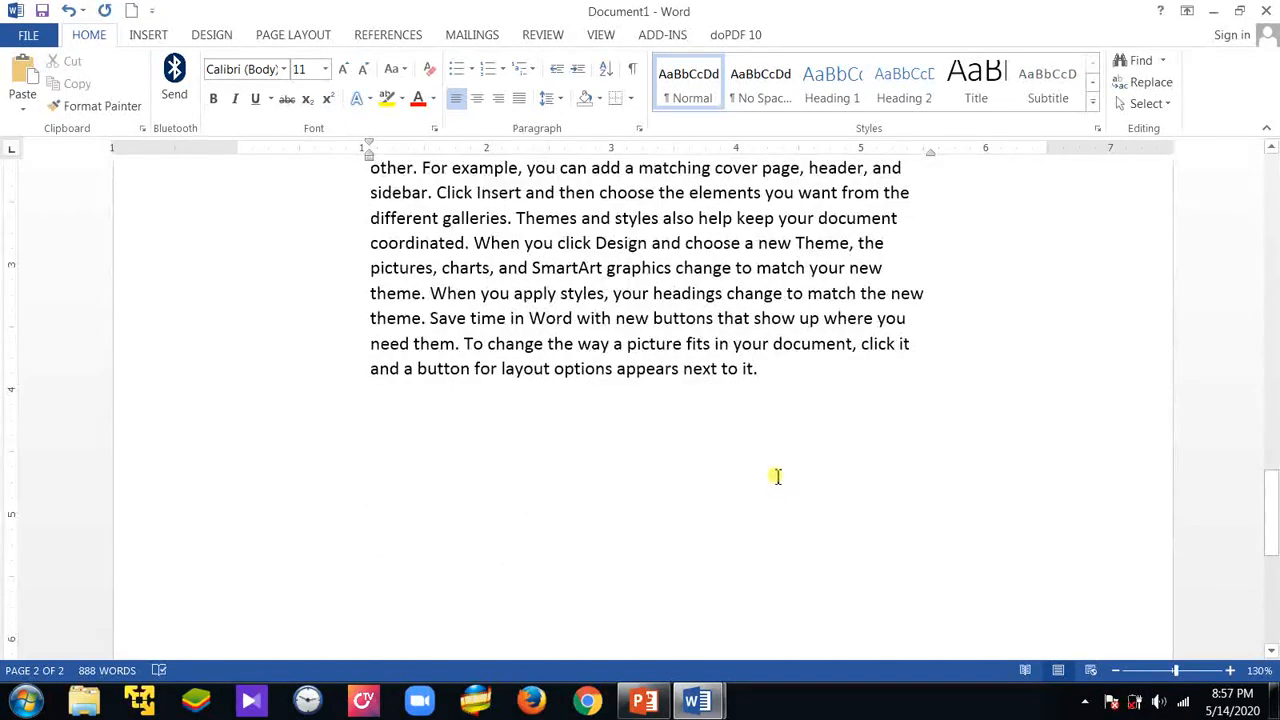
pyautogui.scroll(-2, 800, 478)
pyautogui.scroll(2, 814, 478)
pyautogui.scroll(2, 814, 478)
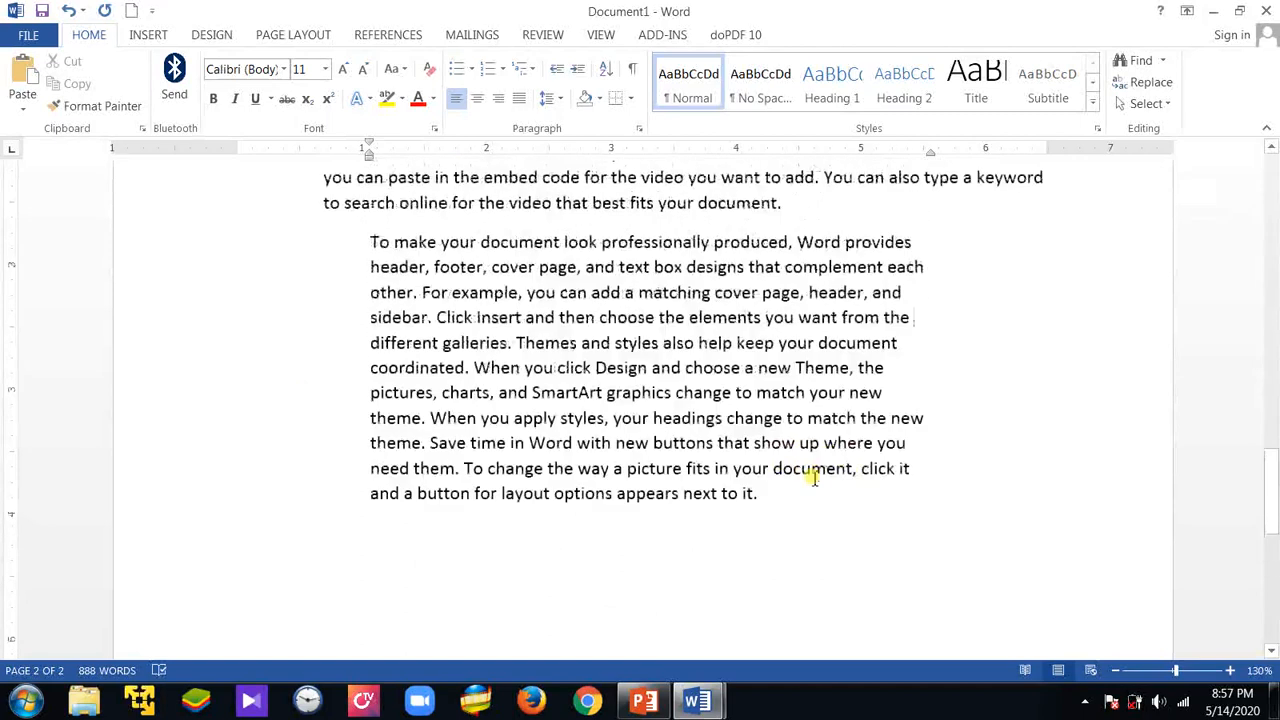
pyautogui.scroll(18, 814, 478)
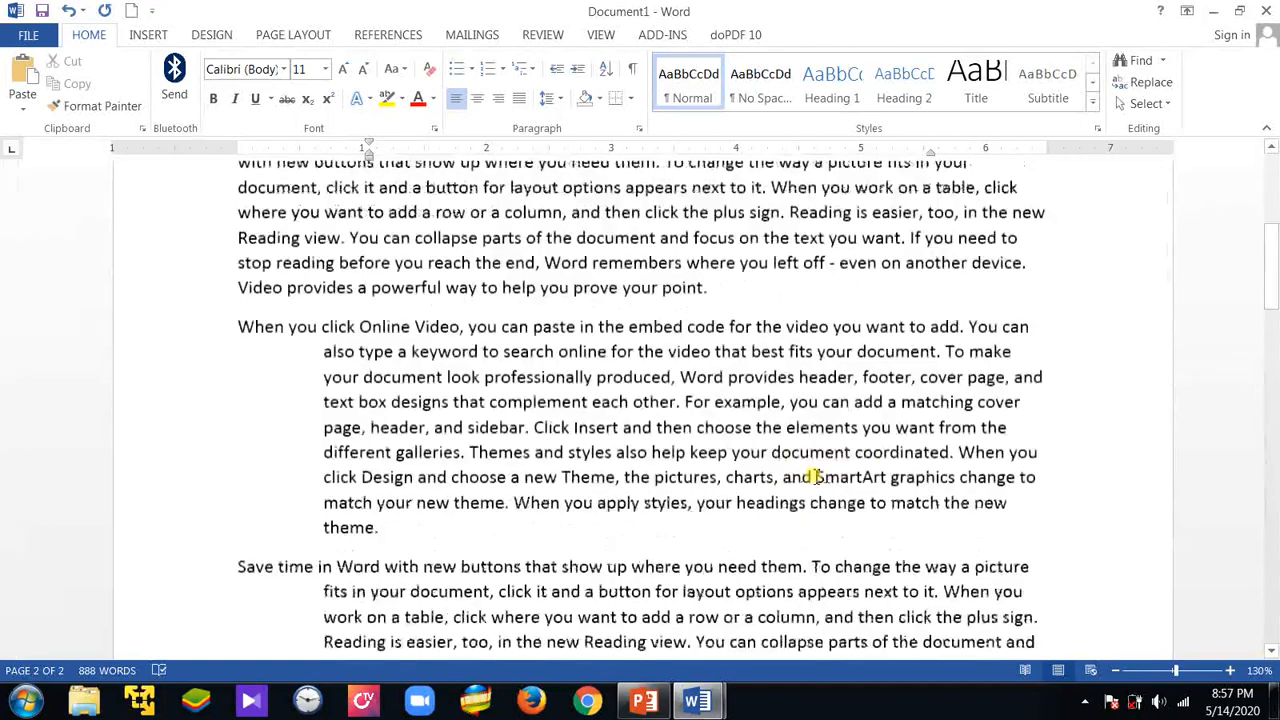
pyautogui.scroll(6, 816, 478)
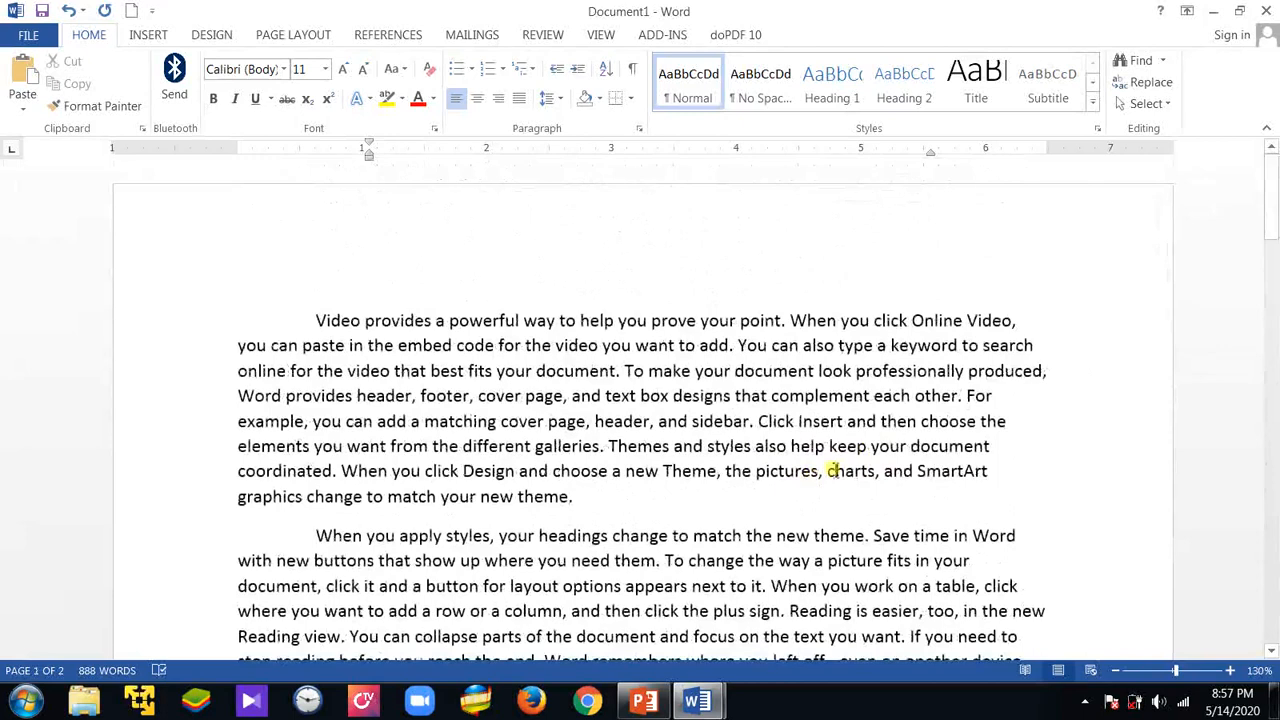
# Switch to the PowerPoint presentation and start the slide show from slide 96, "Indenting with the Indent Commands"
pyautogui.click(1210, 12)
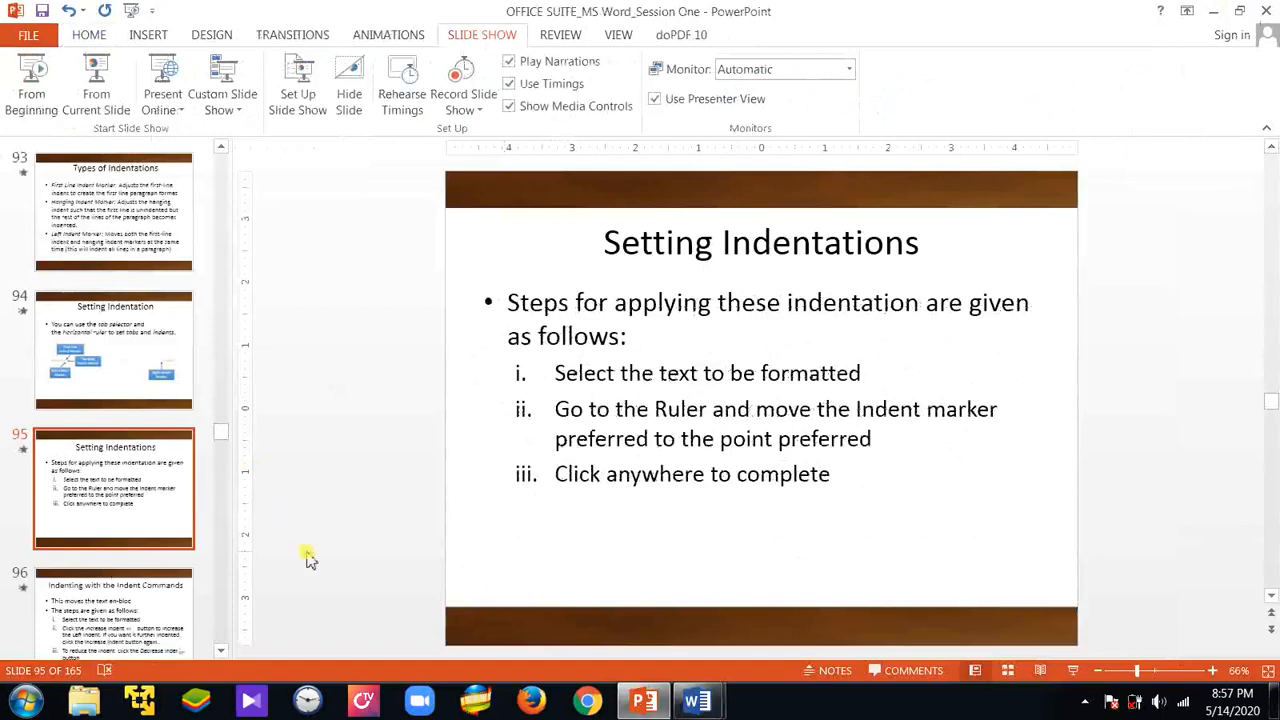
pyautogui.click(142, 608)
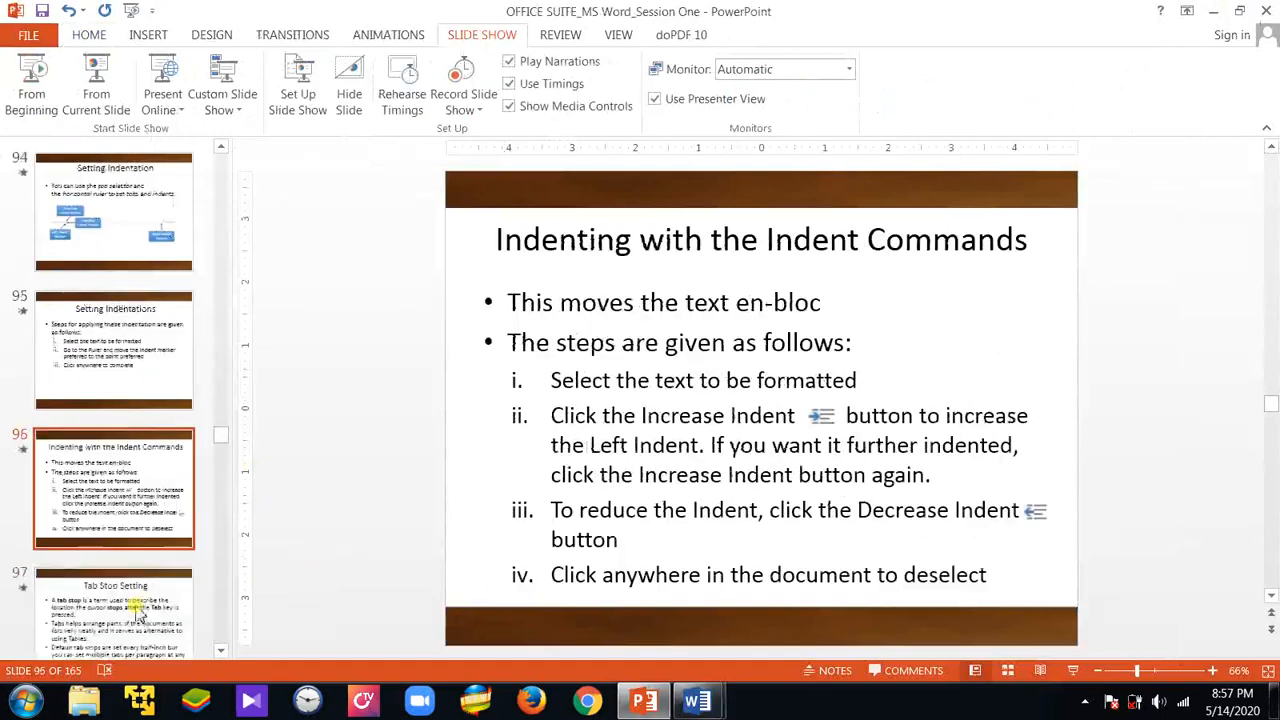
pyautogui.click(92, 88)
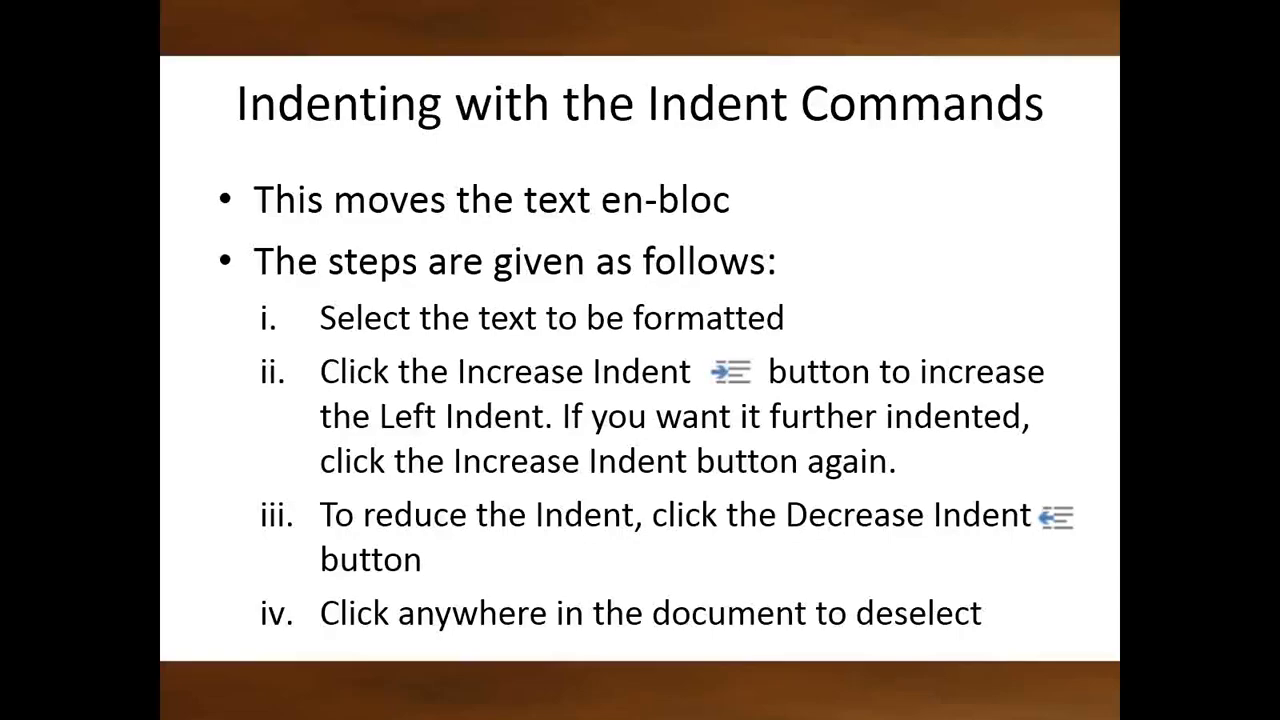
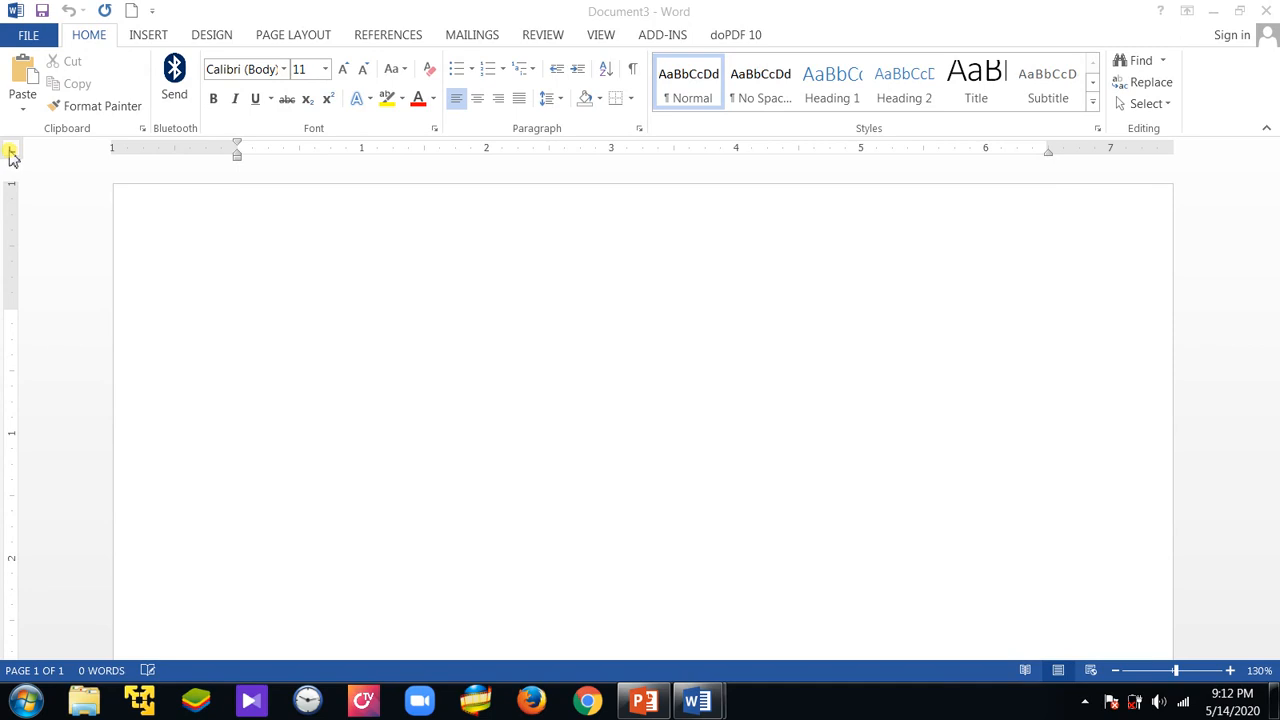
# Cycle through all the tab types of the ruler's tab selector, including Center Tab and Right Tab, and return to Left Tab
pyautogui.click(12, 157)
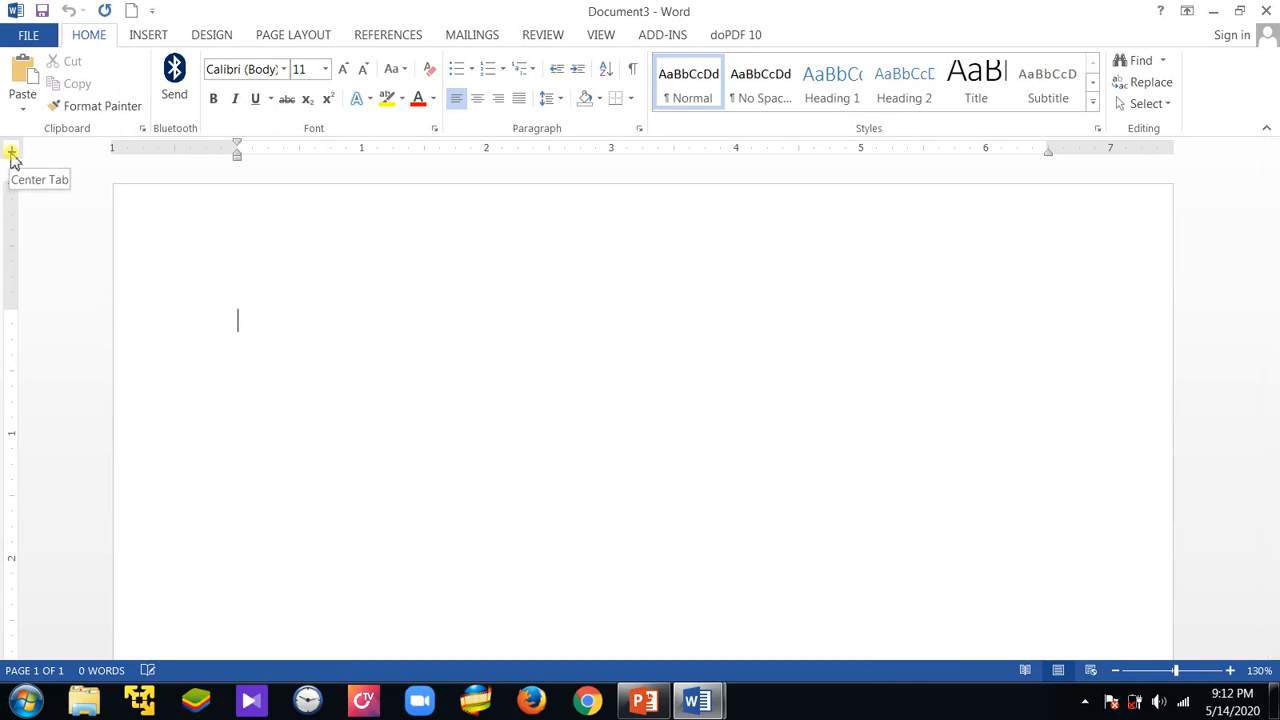
pyautogui.click(12, 155)
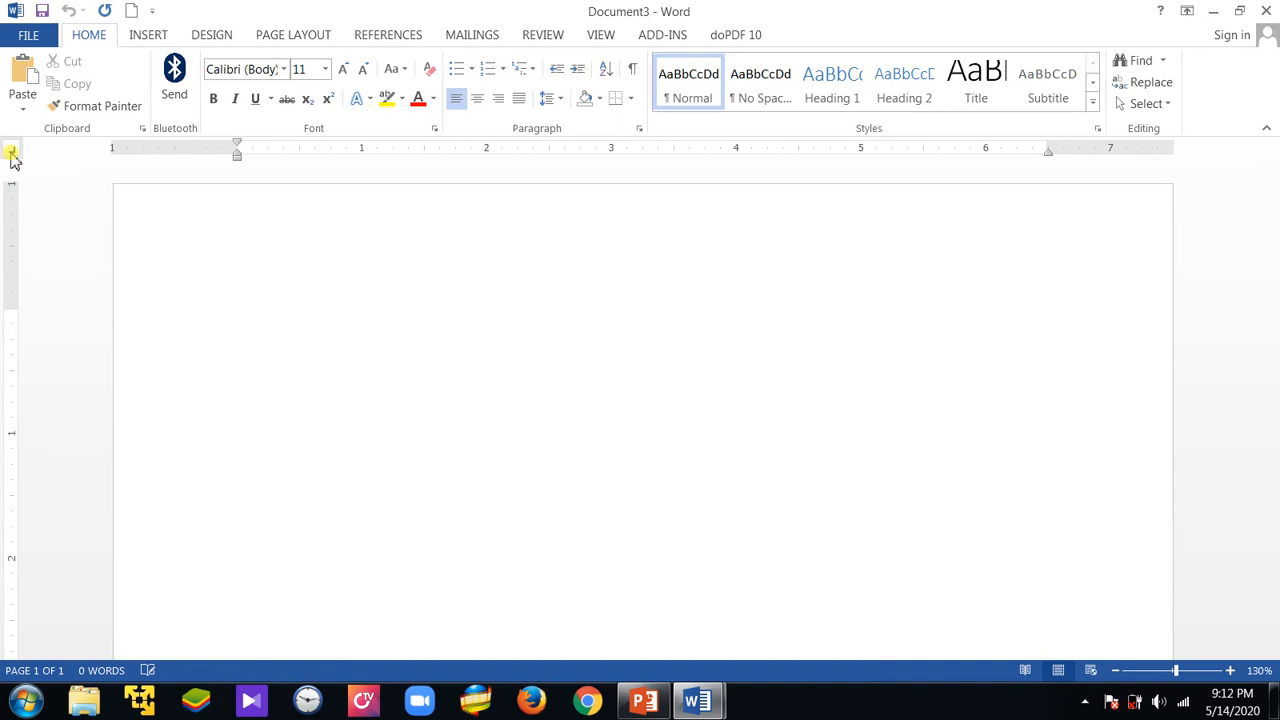
pyautogui.click(12, 155)
pyautogui.click(12, 155)
pyautogui.click(12, 155)
pyautogui.click(12, 154)
pyautogui.click(12, 154)
pyautogui.click(12, 154)
pyautogui.click(12, 156)
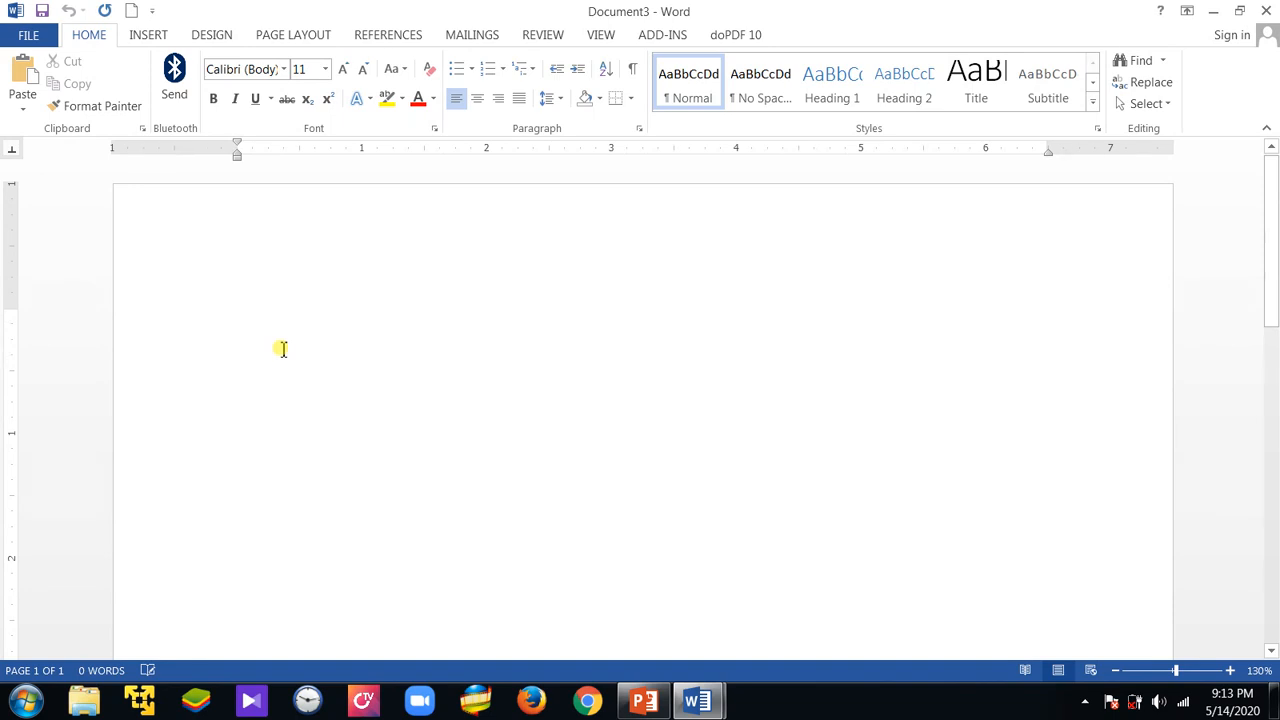
pyautogui.click(13, 151)
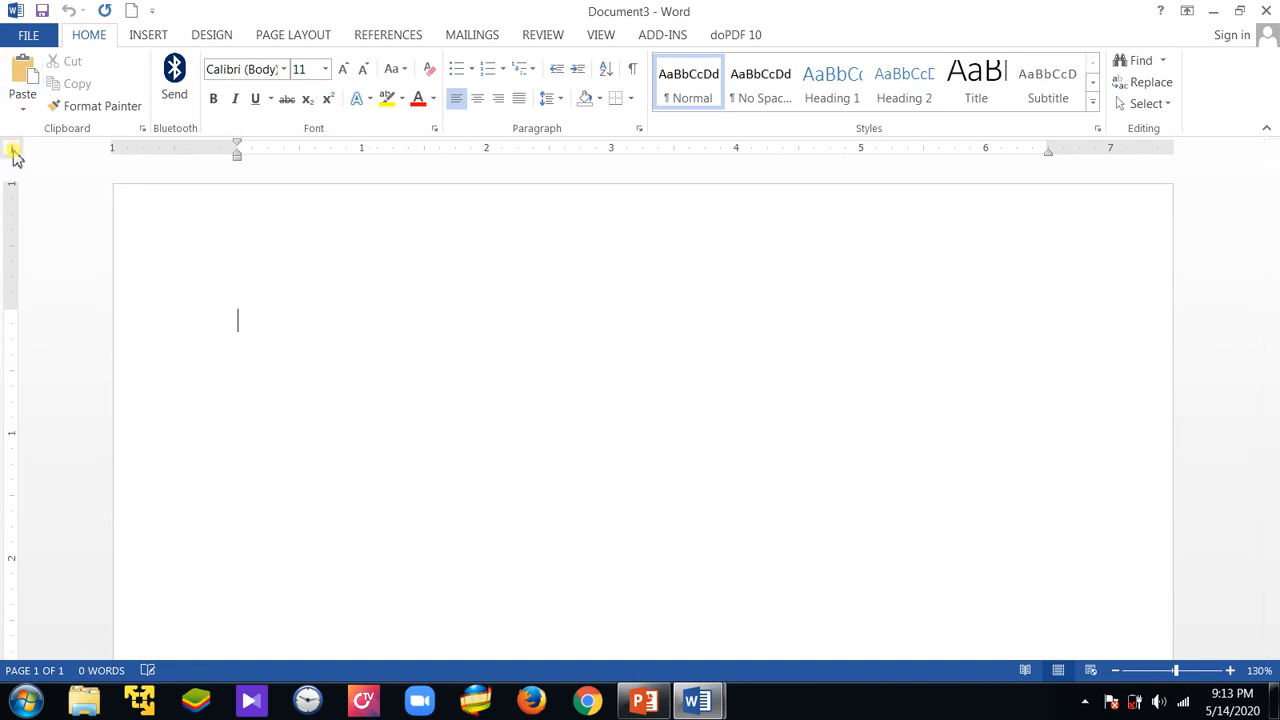
pyautogui.click(13, 151)
pyautogui.click(12, 150)
pyautogui.click(12, 150)
pyautogui.click(13, 152)
pyautogui.click(13, 151)
pyautogui.click(14, 151)
pyautogui.click(14, 151)
# Try a left tab stop at the 1-inch mark and remove it from the ruler
pyautogui.click(362, 150)
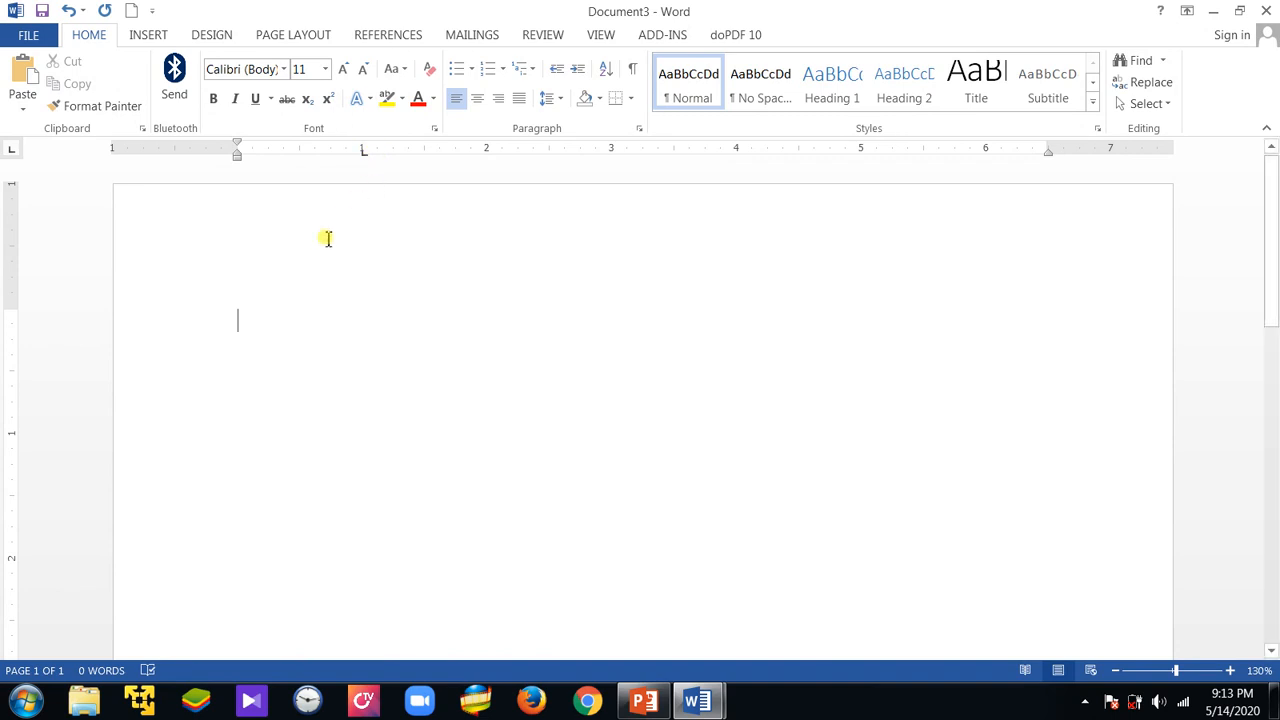
pyautogui.moveTo(363, 157); pyautogui.dragTo(325, 284)
pyautogui.press('Tab')
pyautogui.press('BackSpace')
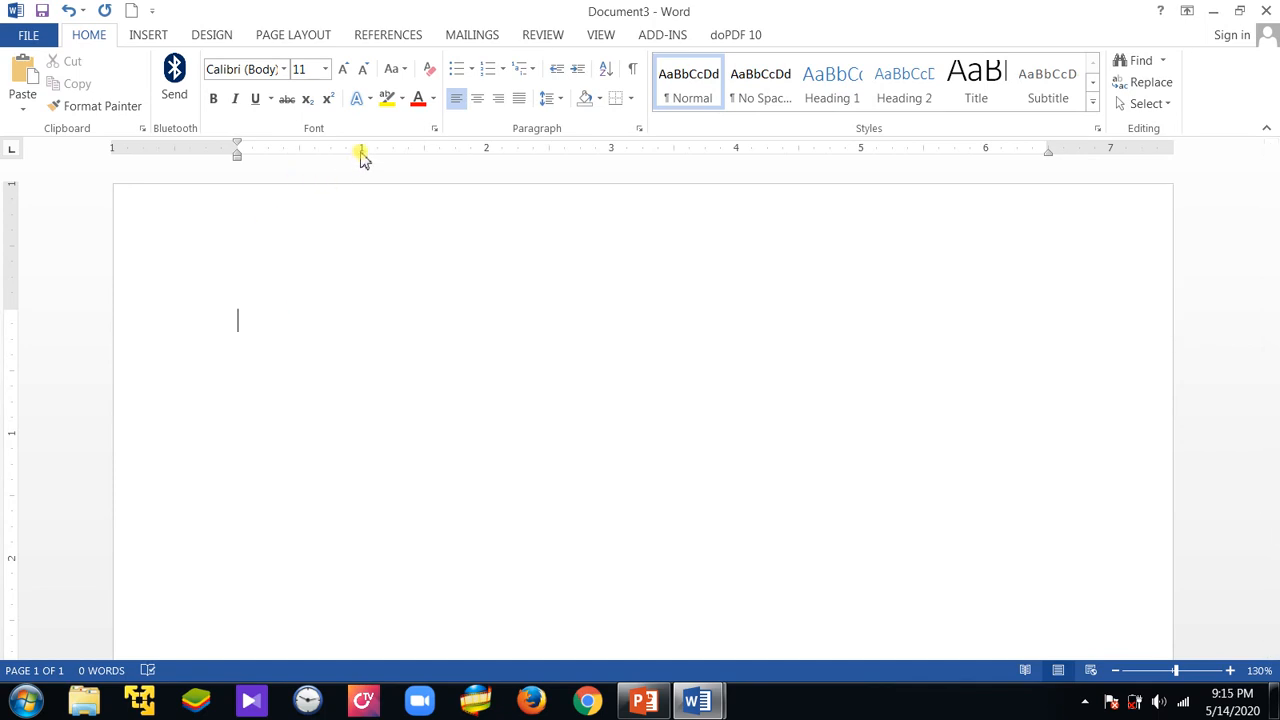
# Set a left tab stop at about 1 inch, a center tab at about 3.1 inches and a right tab at about 5 inches
pyautogui.click(361, 153)
pyautogui.click(363, 155)
pyautogui.click(13, 152)
pyautogui.click(627, 151)
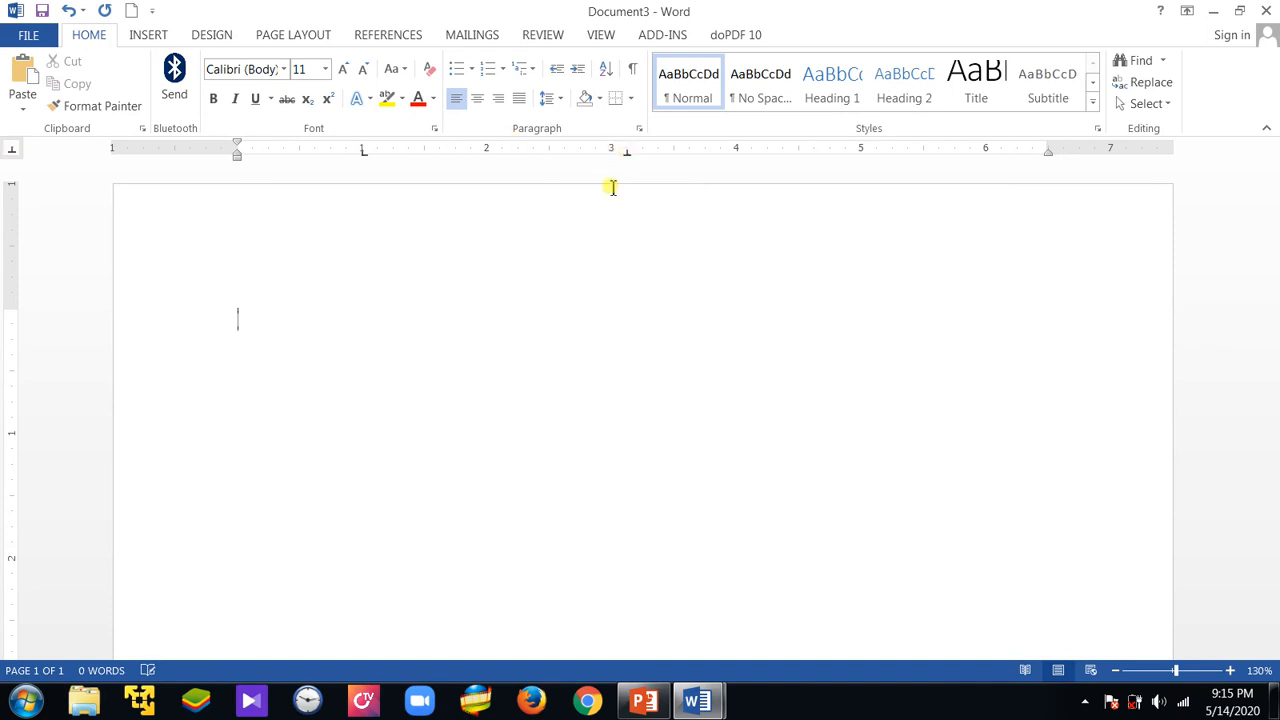
pyautogui.click(8, 148)
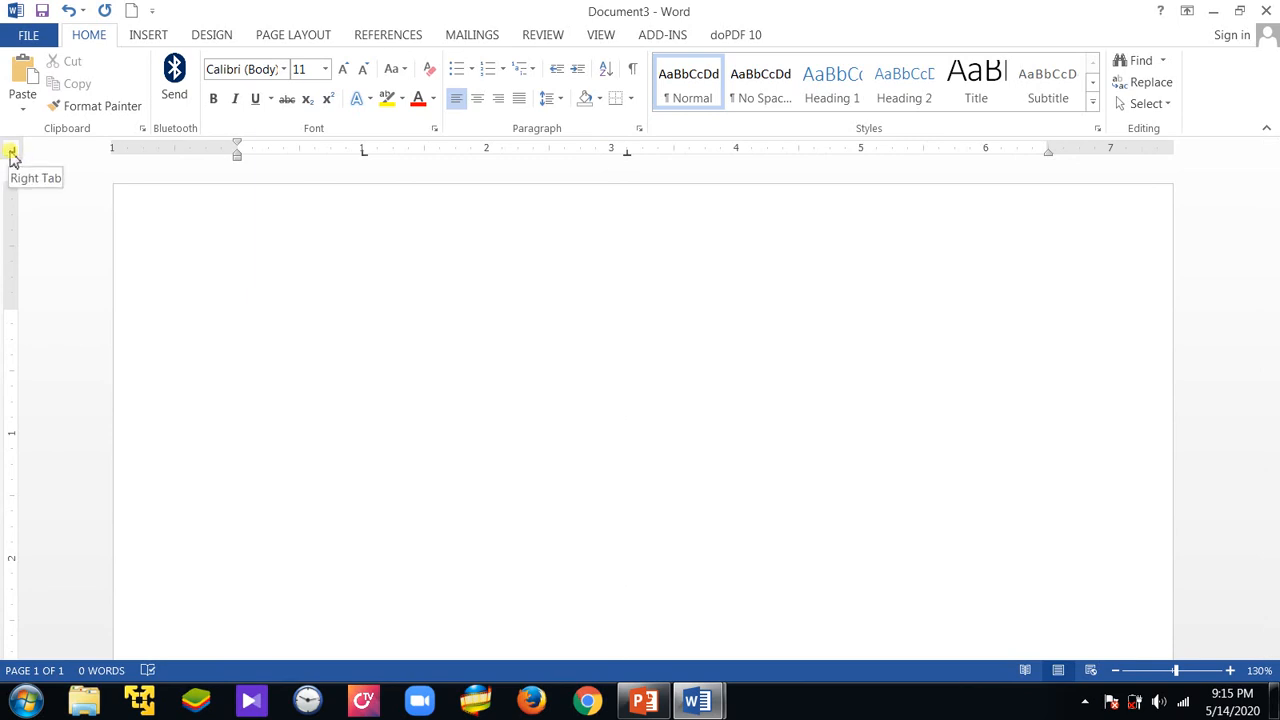
pyautogui.click(927, 150)
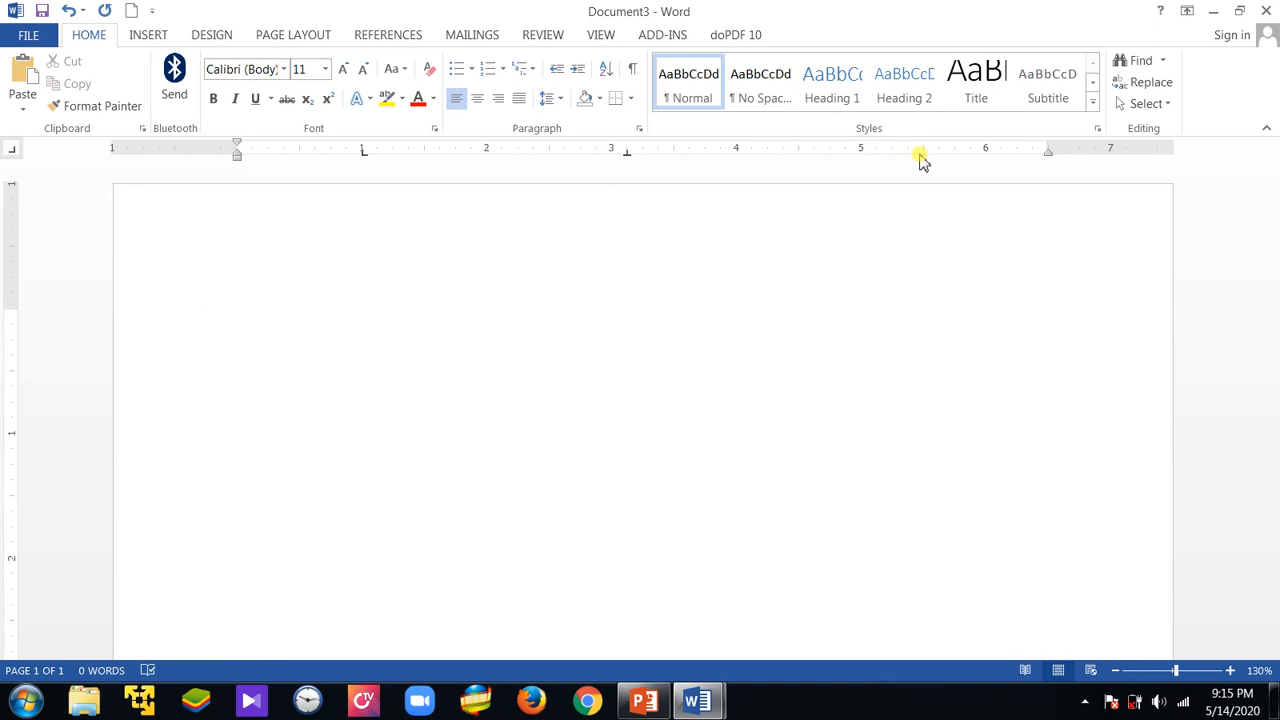
pyautogui.click(868, 151)
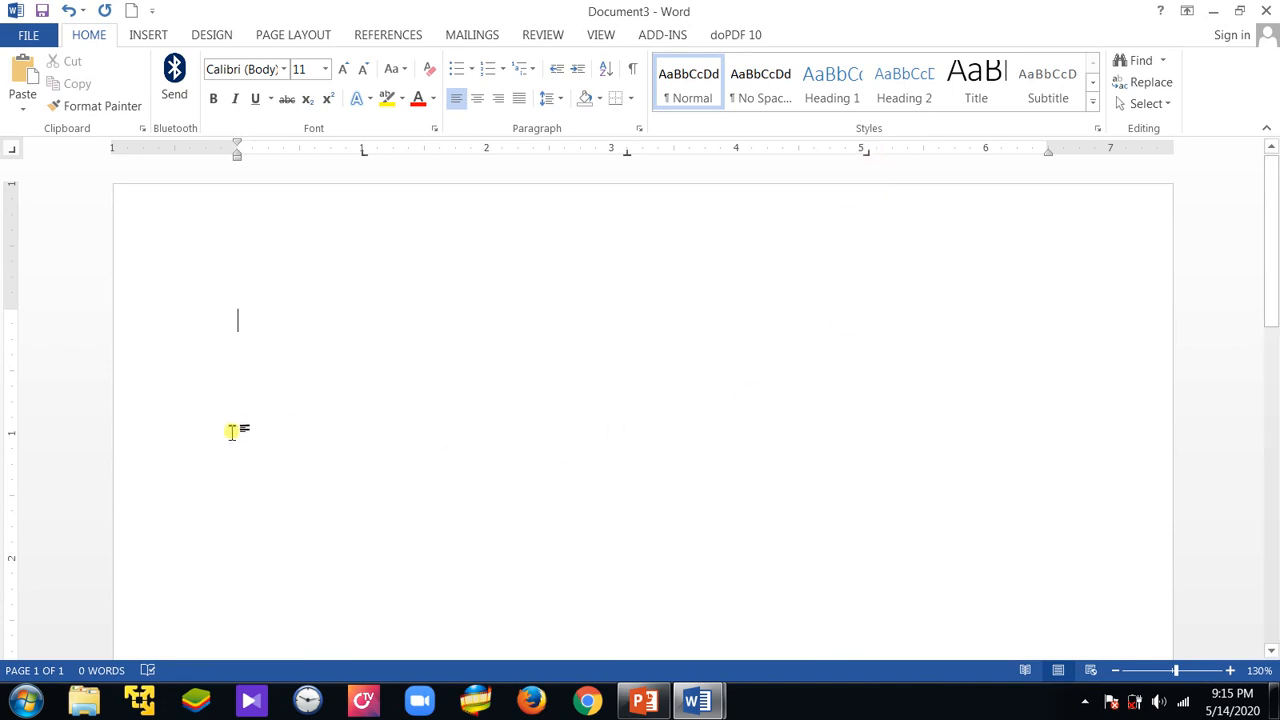
pyautogui.click(362, 152)
# Enter the heading row No, Name, Program and Hall, aligning each heading after No with its tab stop
pyautogui.press('Tab')
pyautogui.doubleClick(870, 320)
pyautogui.doubleClick(342, 322)
pyautogui.click(272, 318)
pyautogui.write('No')
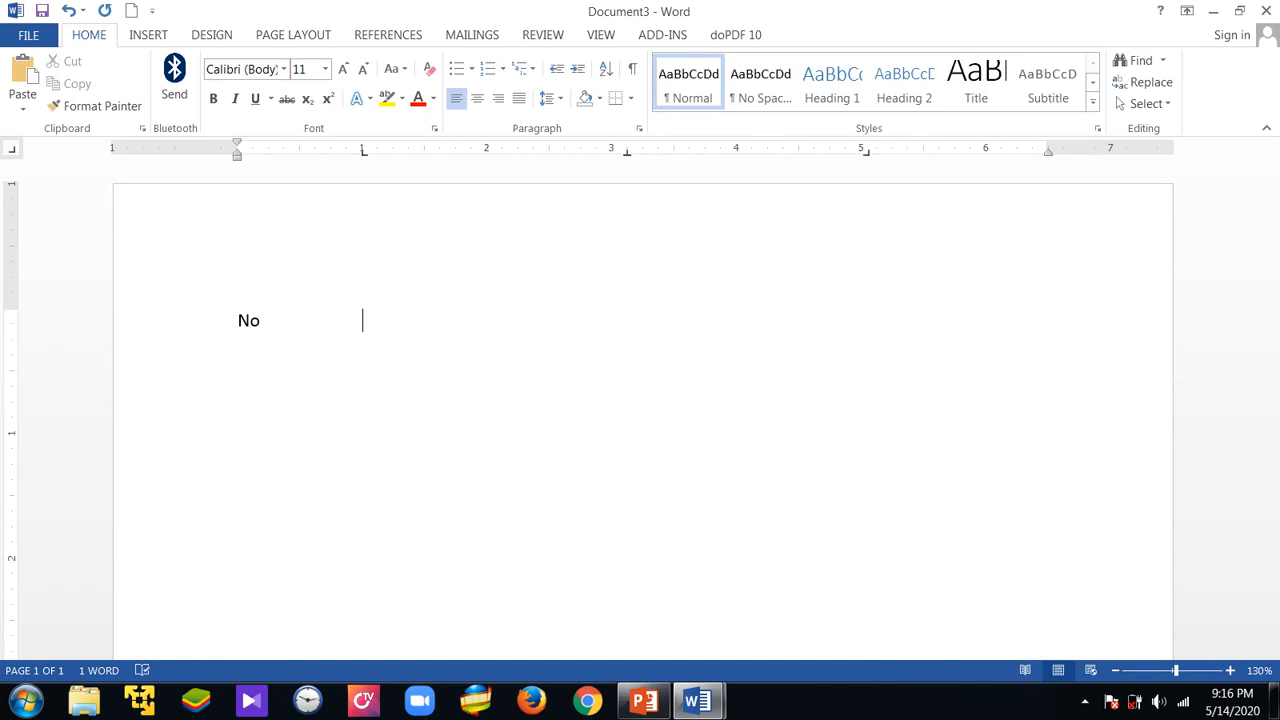
pyautogui.press('Tab')
pyautogui.write('Name\tProgram')
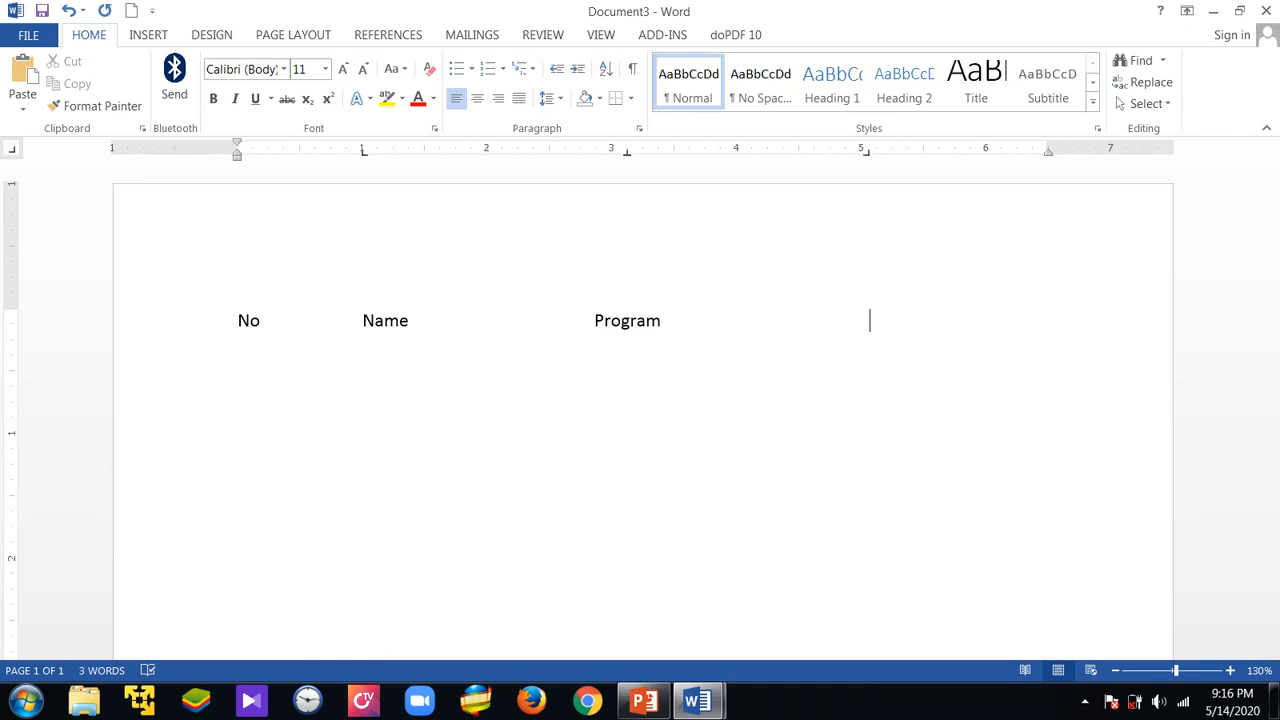
pyautogui.write('Hall')
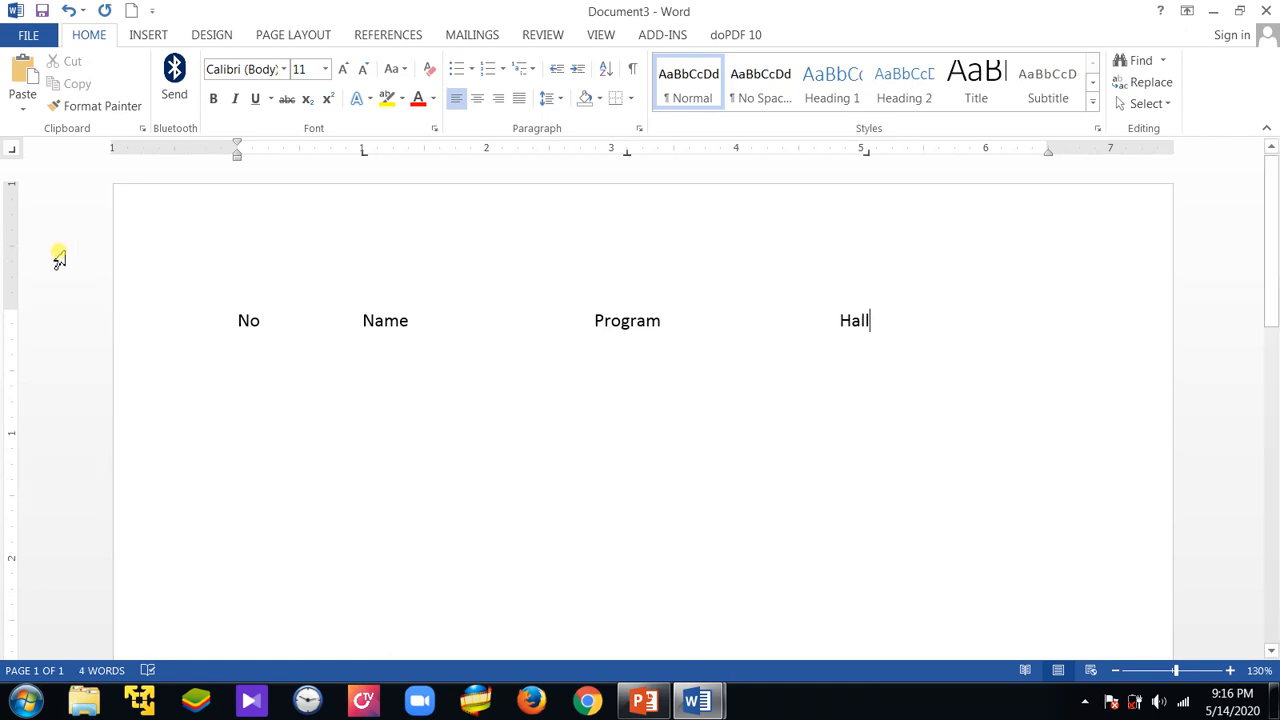
# Begin a row with "1." as plain text without automatic numbering, and enter the student's full name in the Name column
pyautogui.scroll(-3, 59, 258)
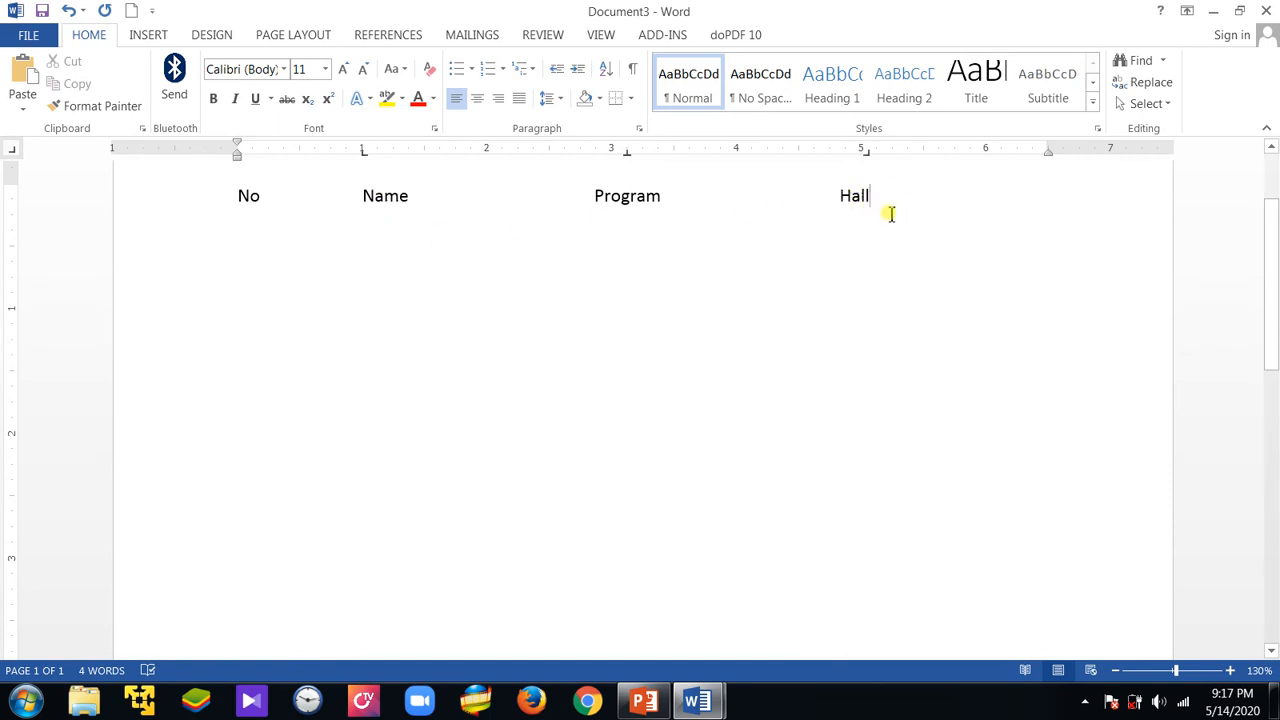
pyautogui.press('Return')
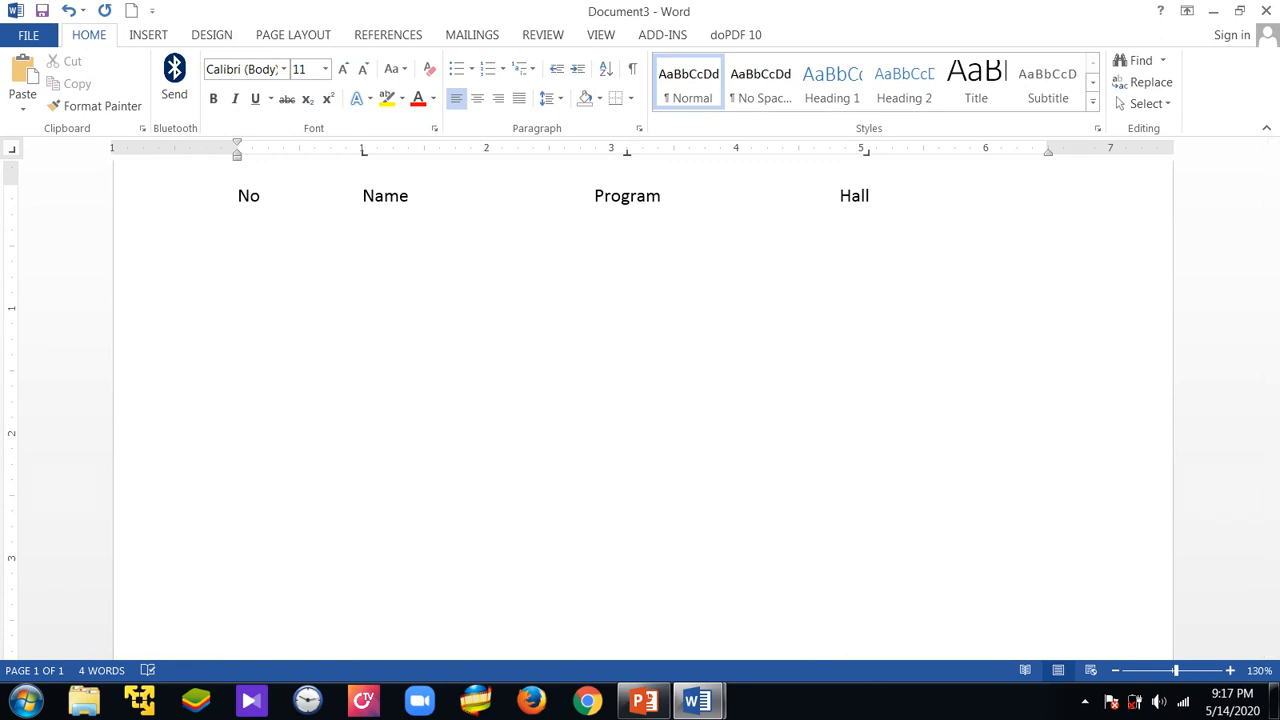
pyautogui.write('1.')
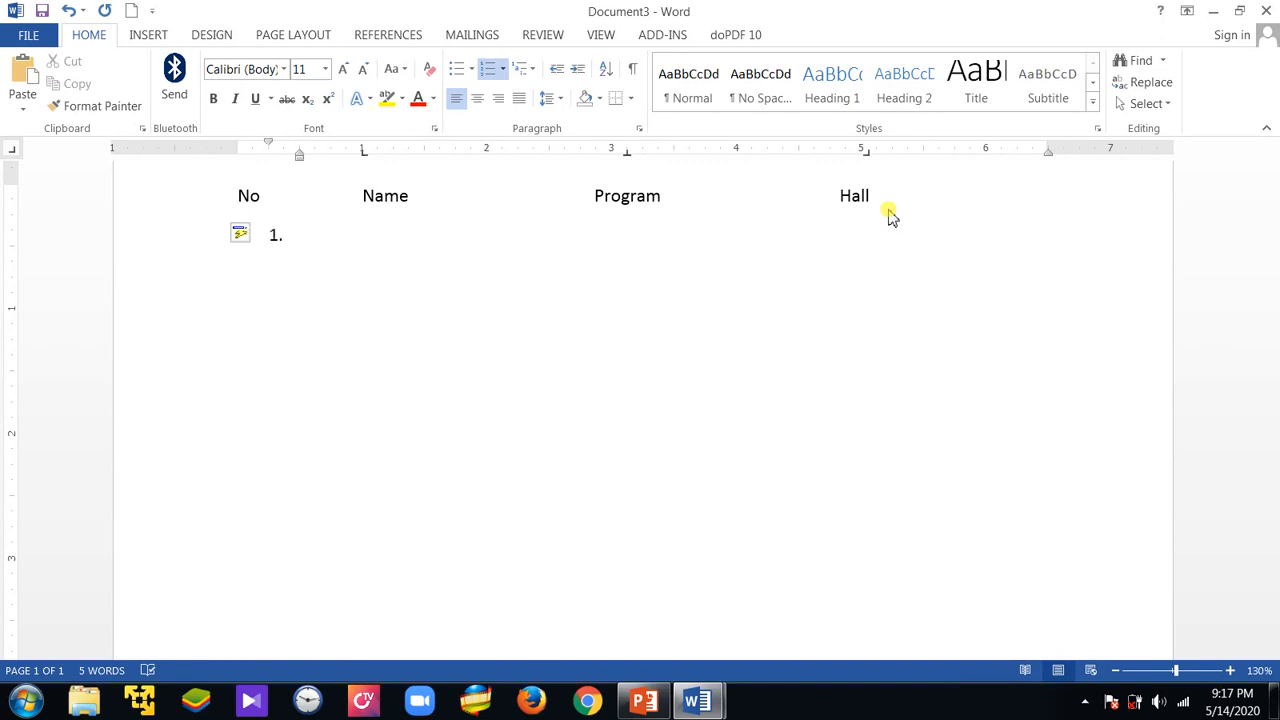
pyautogui.hotkey('ctrl', 'z')
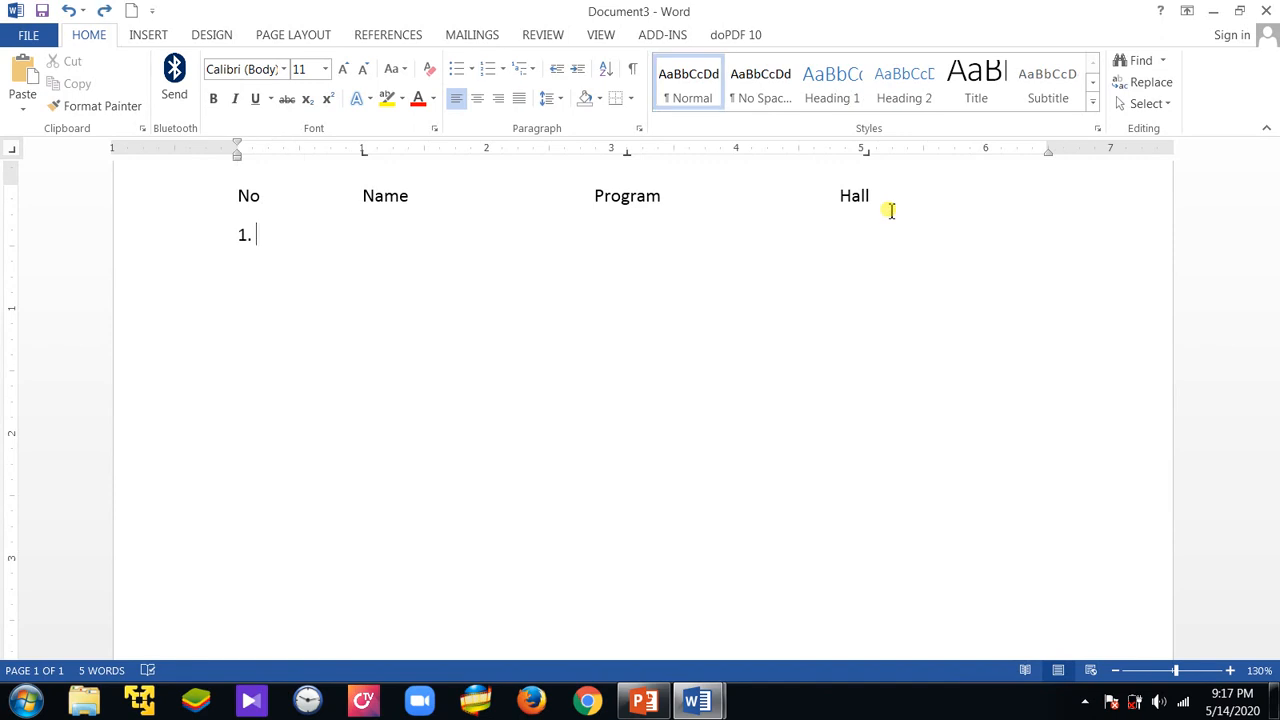
pyautogui.press('Tab')
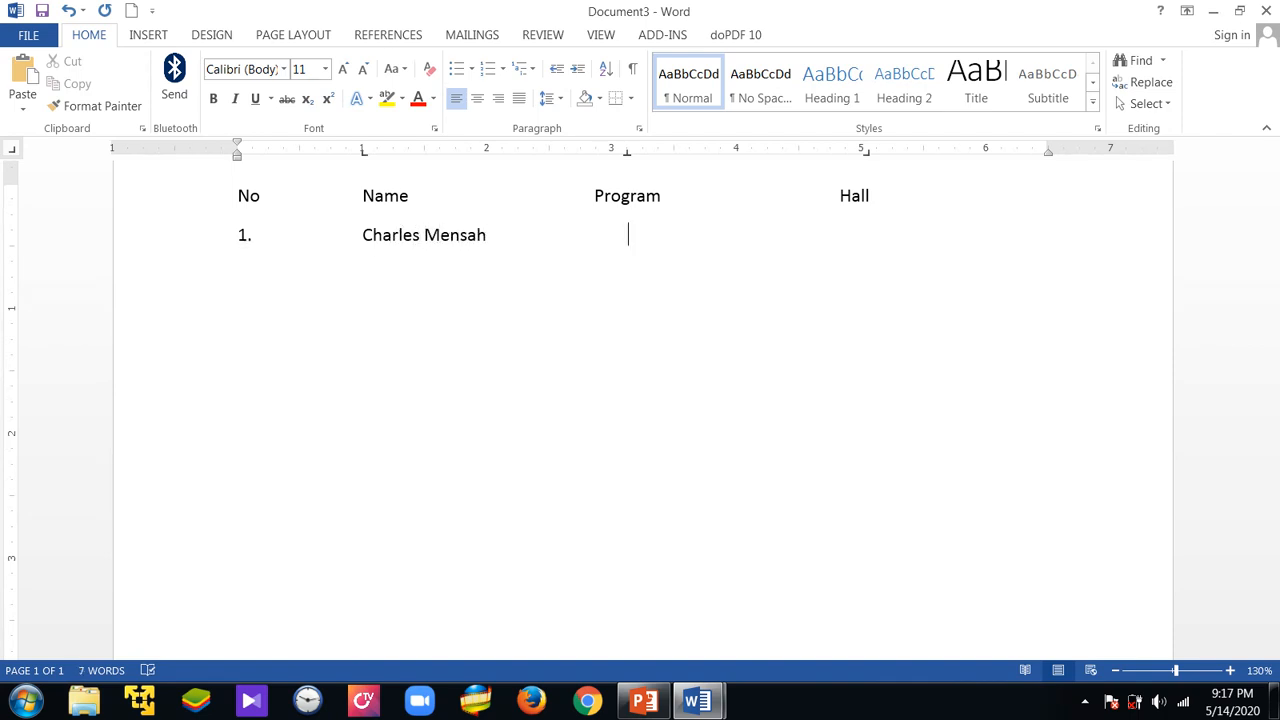
pyautogui.write('fo')
# Enter "information Tecnology" in the first row's Program column
pyautogui.press('BackSpace')
pyautogui.press('BackSpace')
pyautogui.press('BackSpace')
pyautogui.write('if')
pyautogui.press('BackSpace')
pyautogui.write('nformation Te')
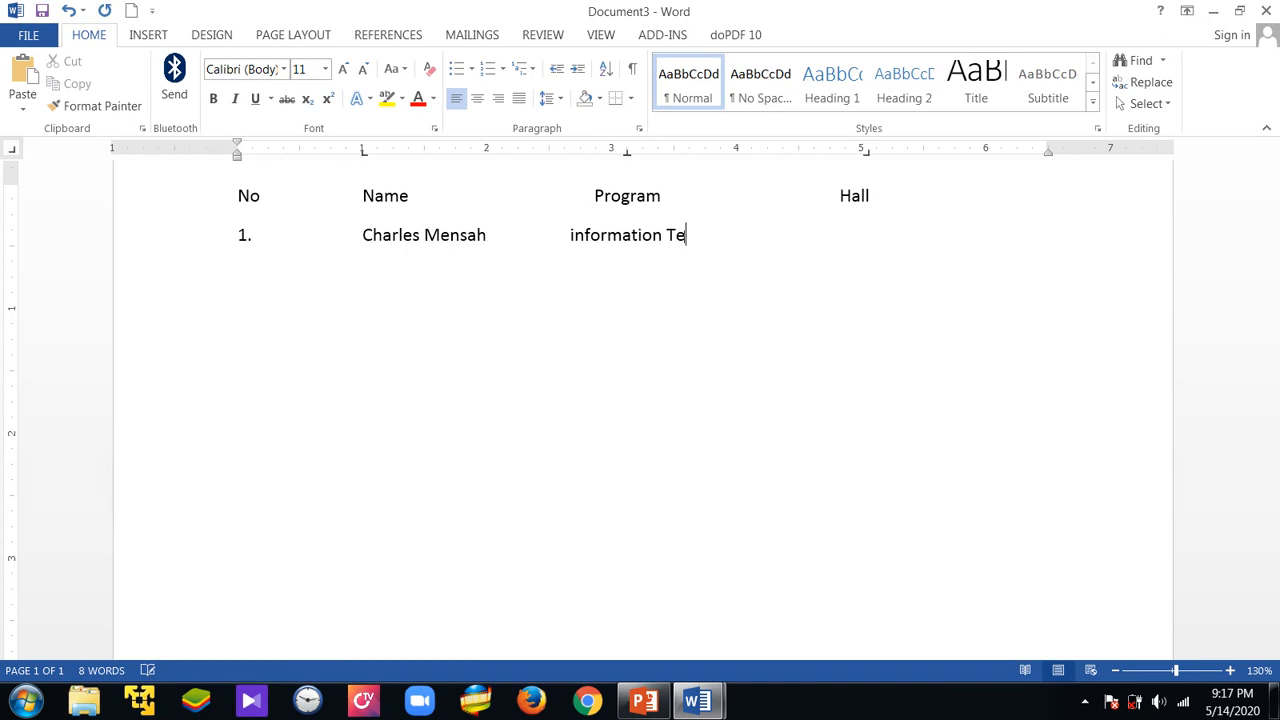
pyautogui.write('cnology')
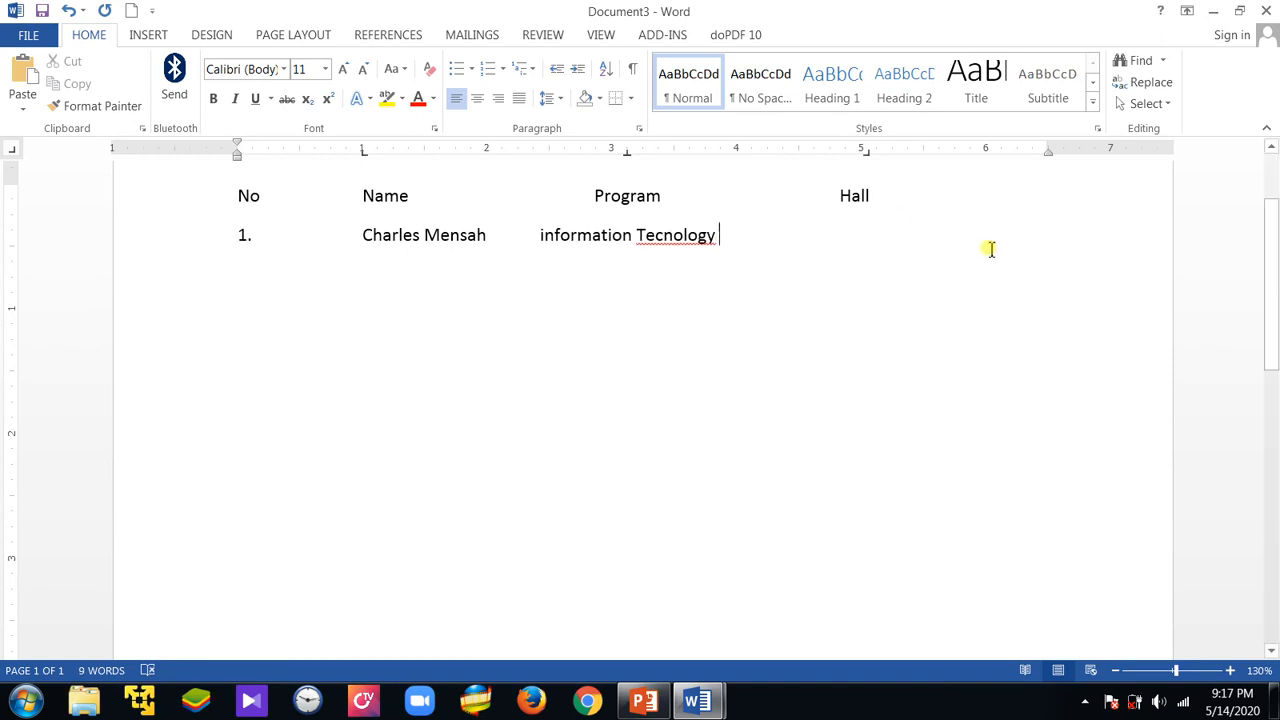
# Correct the misspelled word to "Technology" and capitalize "information" with the Capitalize Each Word case option
pyautogui.rightClick(654, 238)
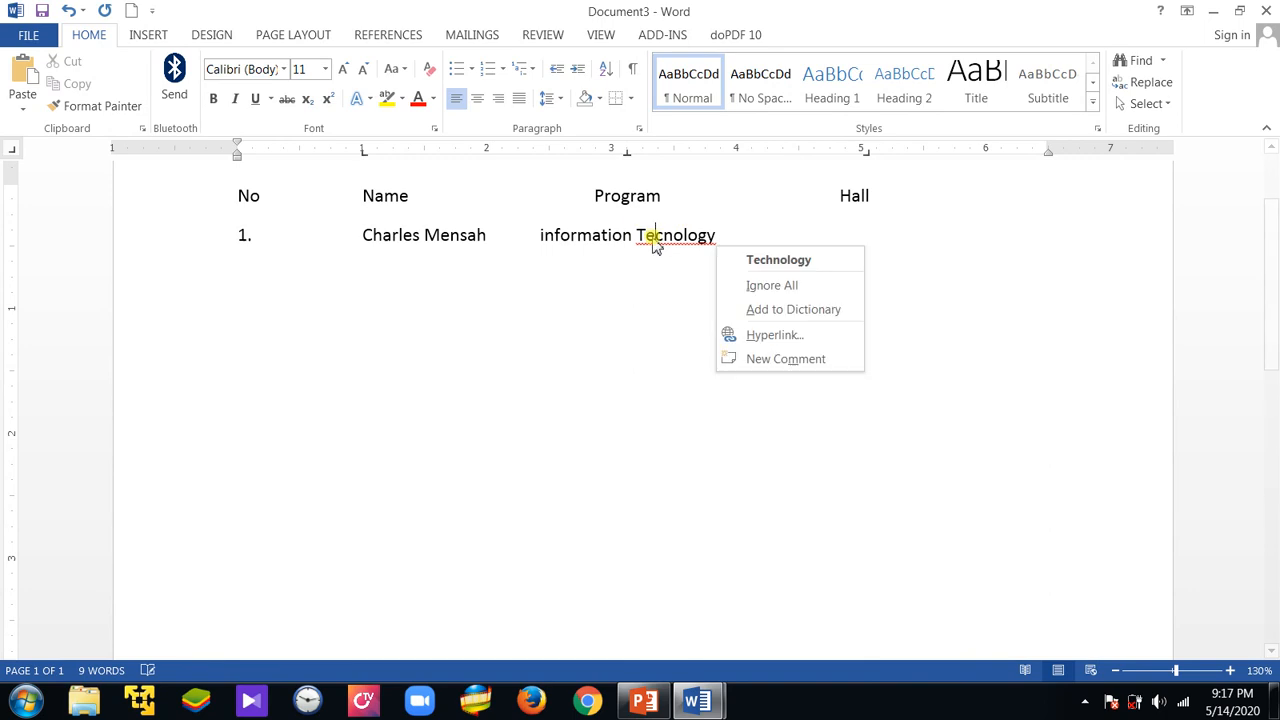
pyautogui.click(768, 259)
pyautogui.moveTo(537, 234); pyautogui.dragTo(553, 239)
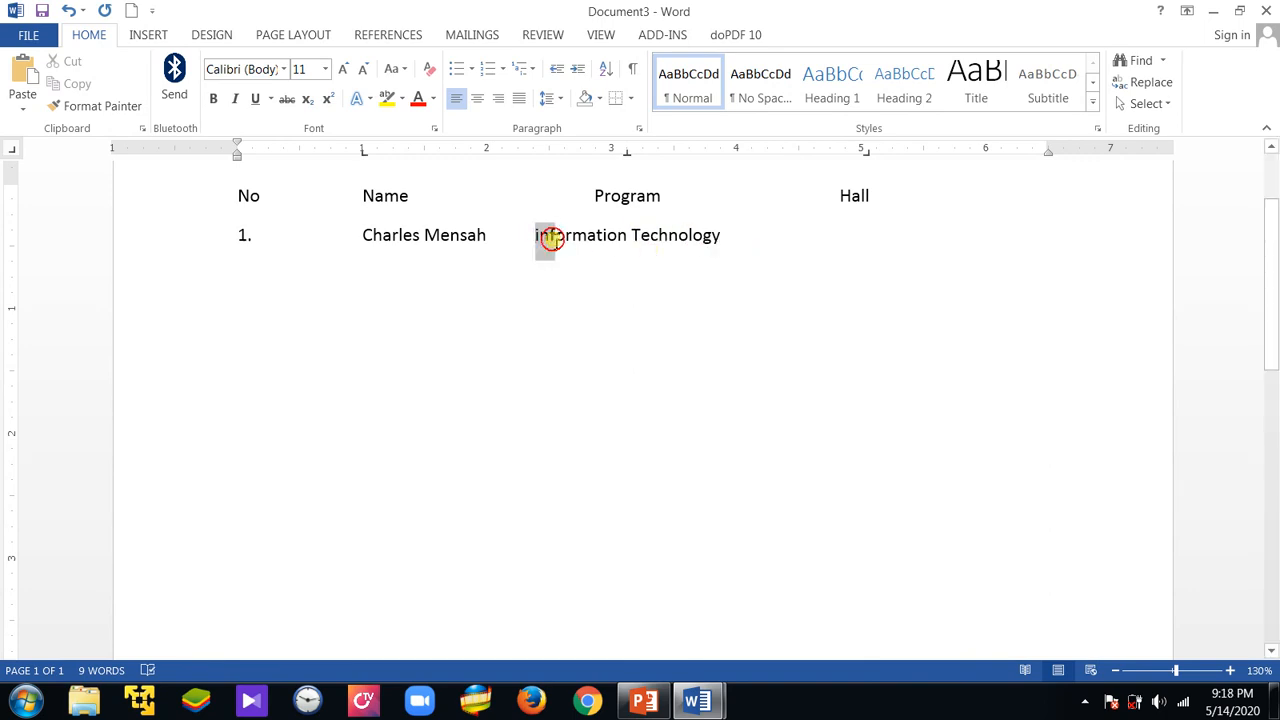
pyautogui.click(391, 69)
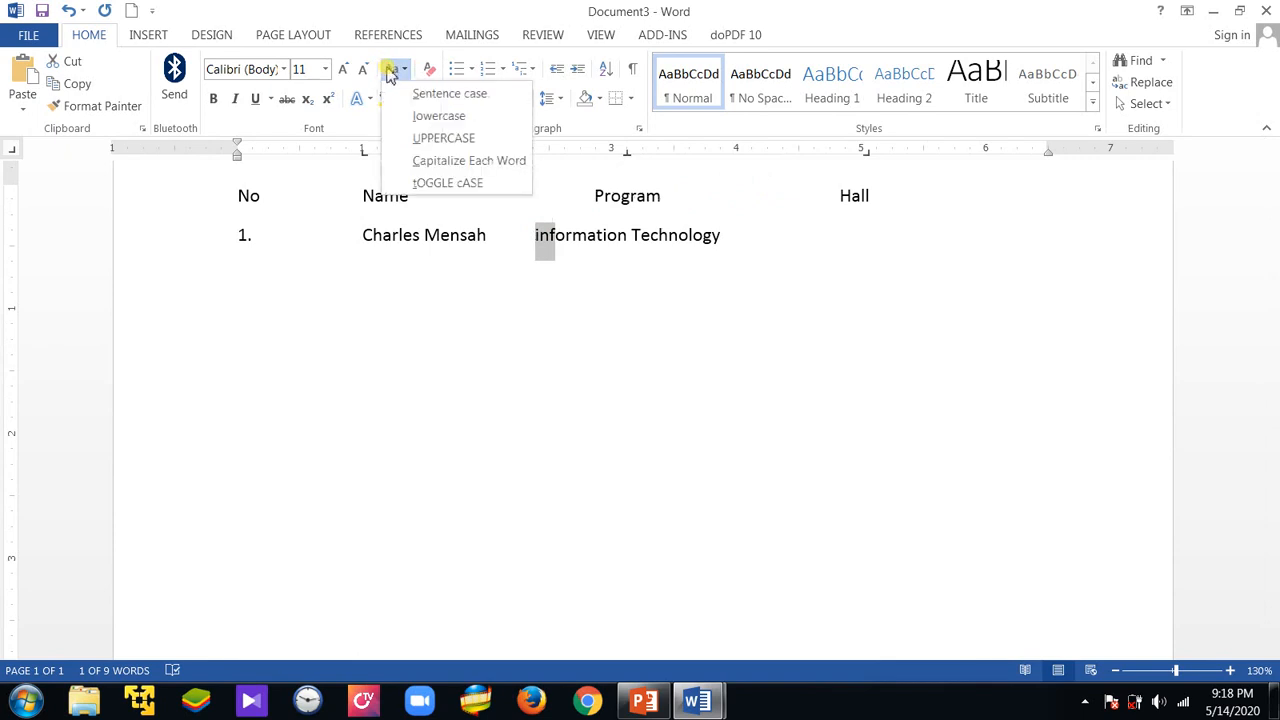
pyautogui.click(458, 162)
# Enter "opoku Ware Hall" in the first row's Hall column at the right tab stop
pyautogui.click(754, 245)
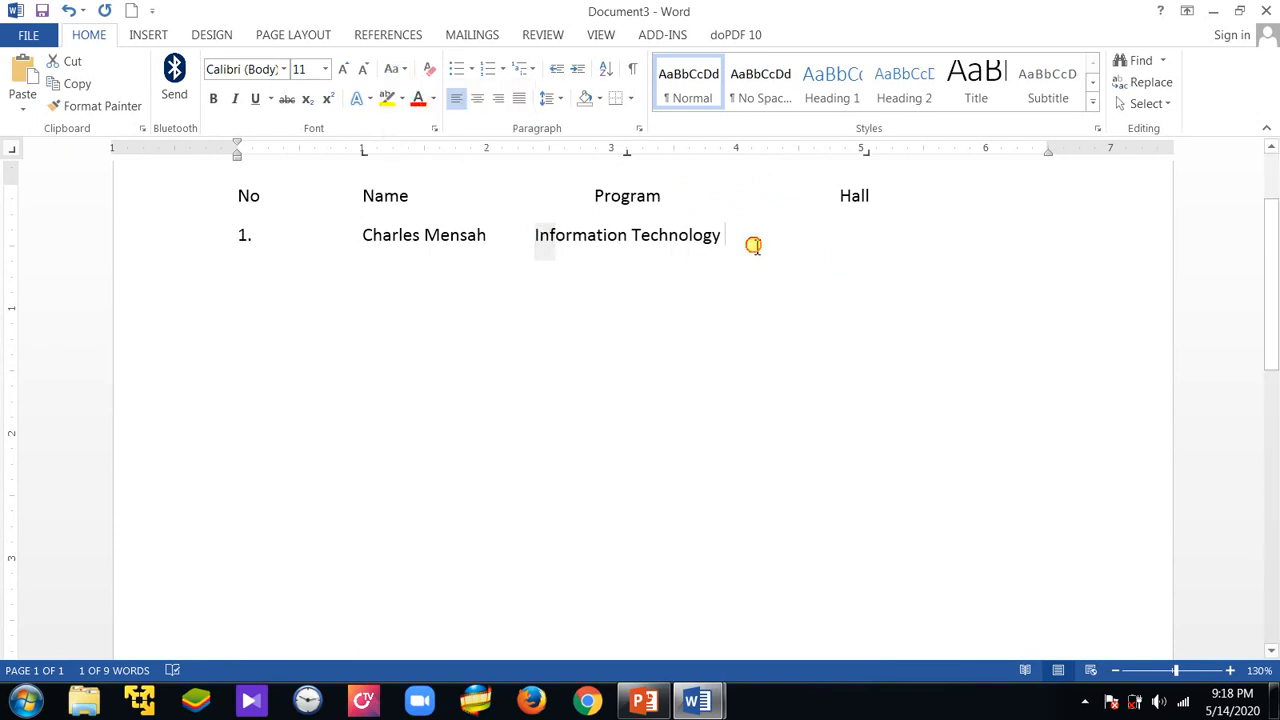
pyautogui.doubleClick(837, 233)
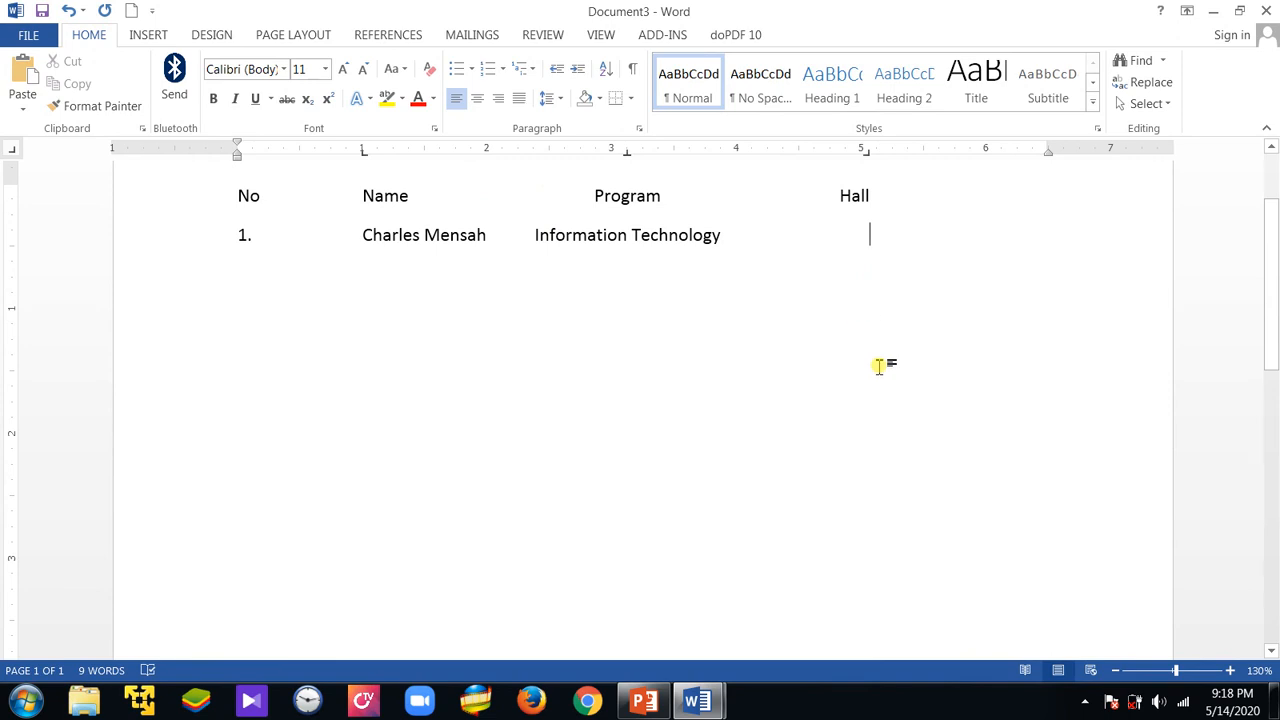
pyautogui.write('p')
pyautogui.press('BackSpace')
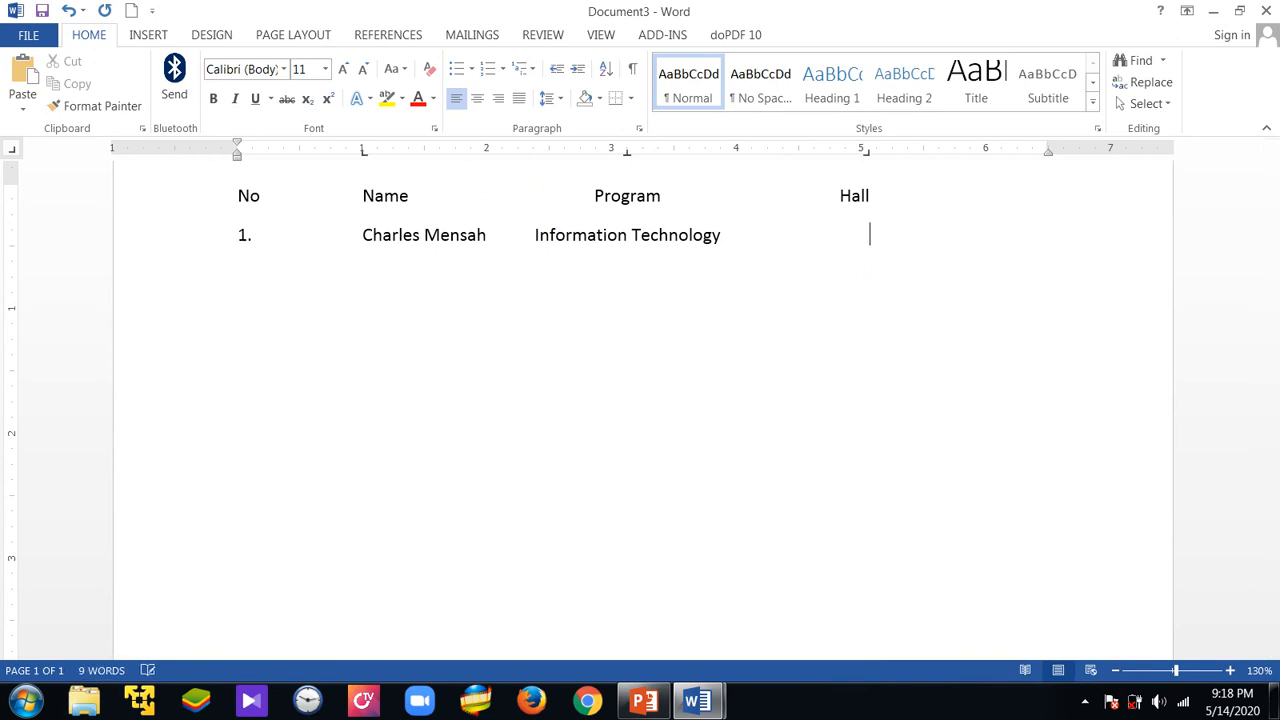
pyautogui.write('opoku Ware Hall')
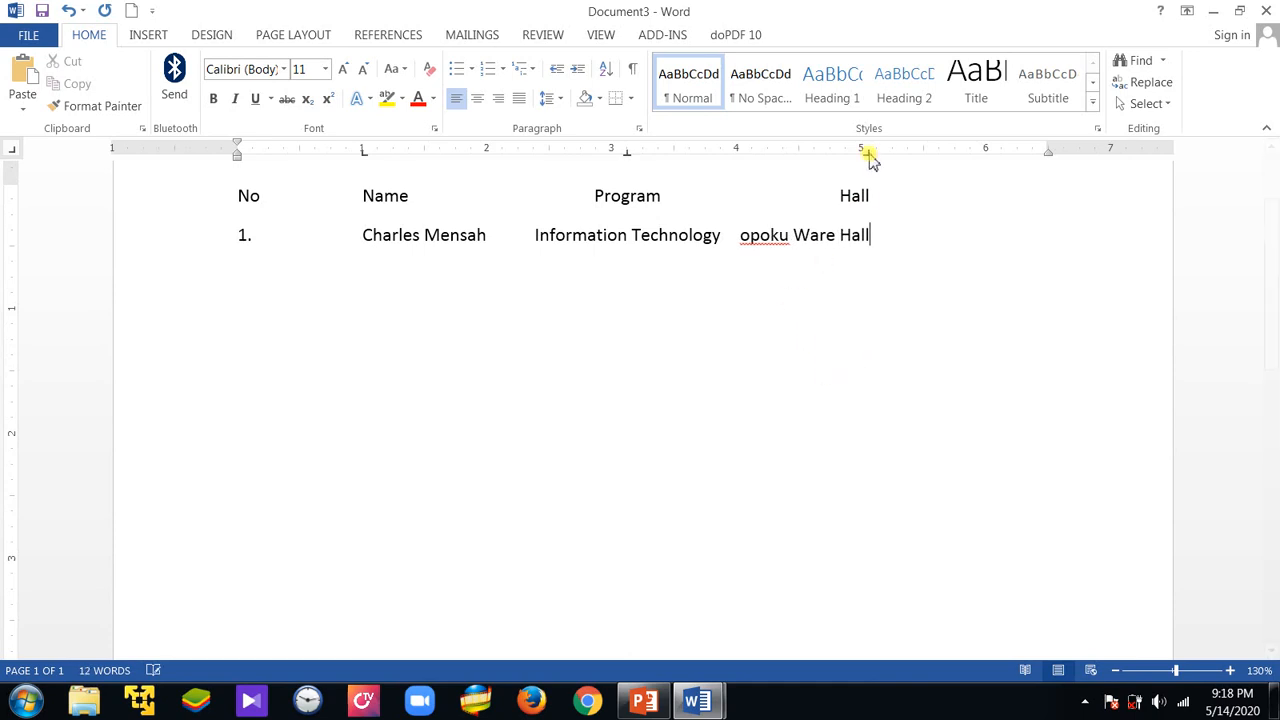
# Move the first row's right tab stop to about 5.8 inches and copy that row's formatting to the heading row
pyautogui.moveTo(866, 151); pyautogui.dragTo(968, 158)
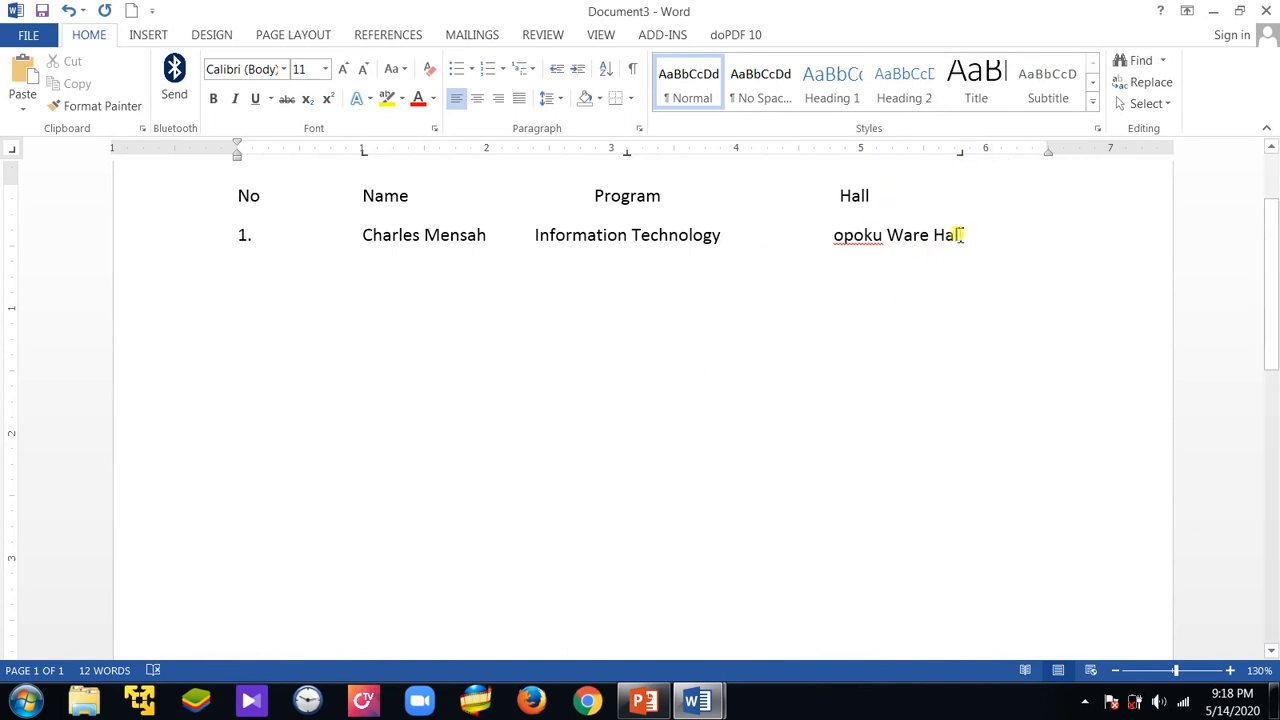
pyautogui.click(128, 105)
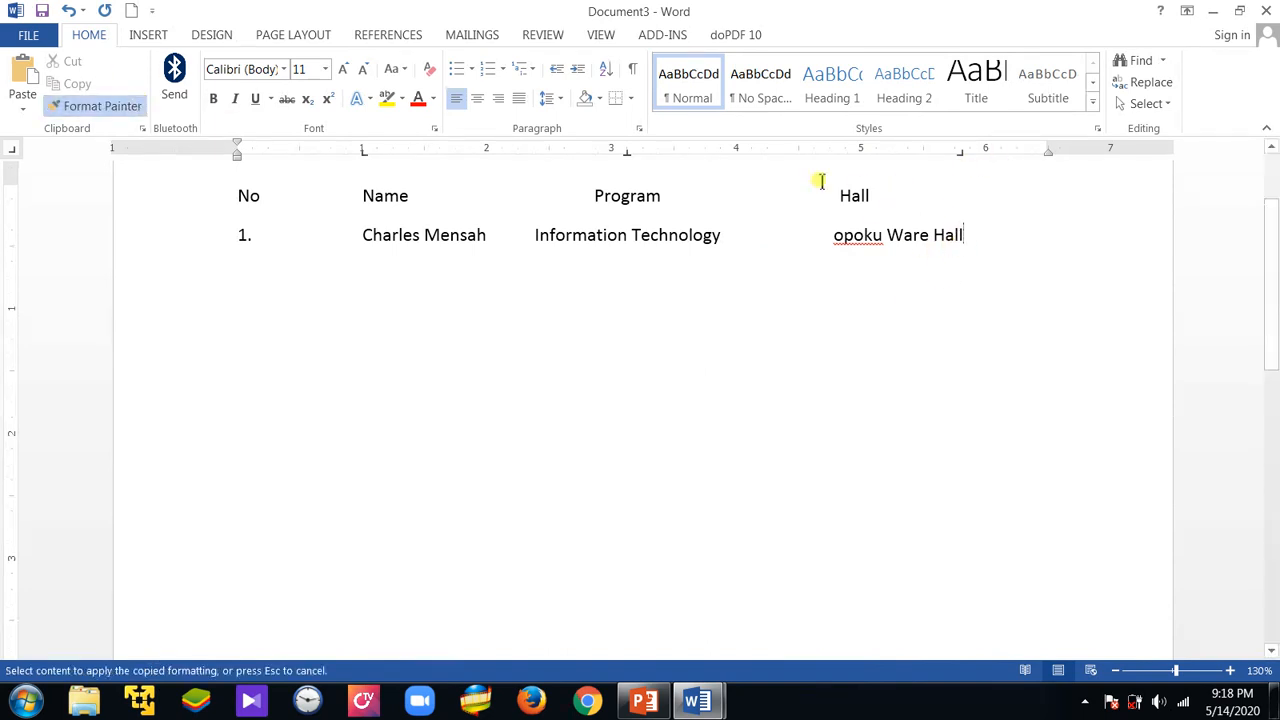
pyautogui.click(866, 195)
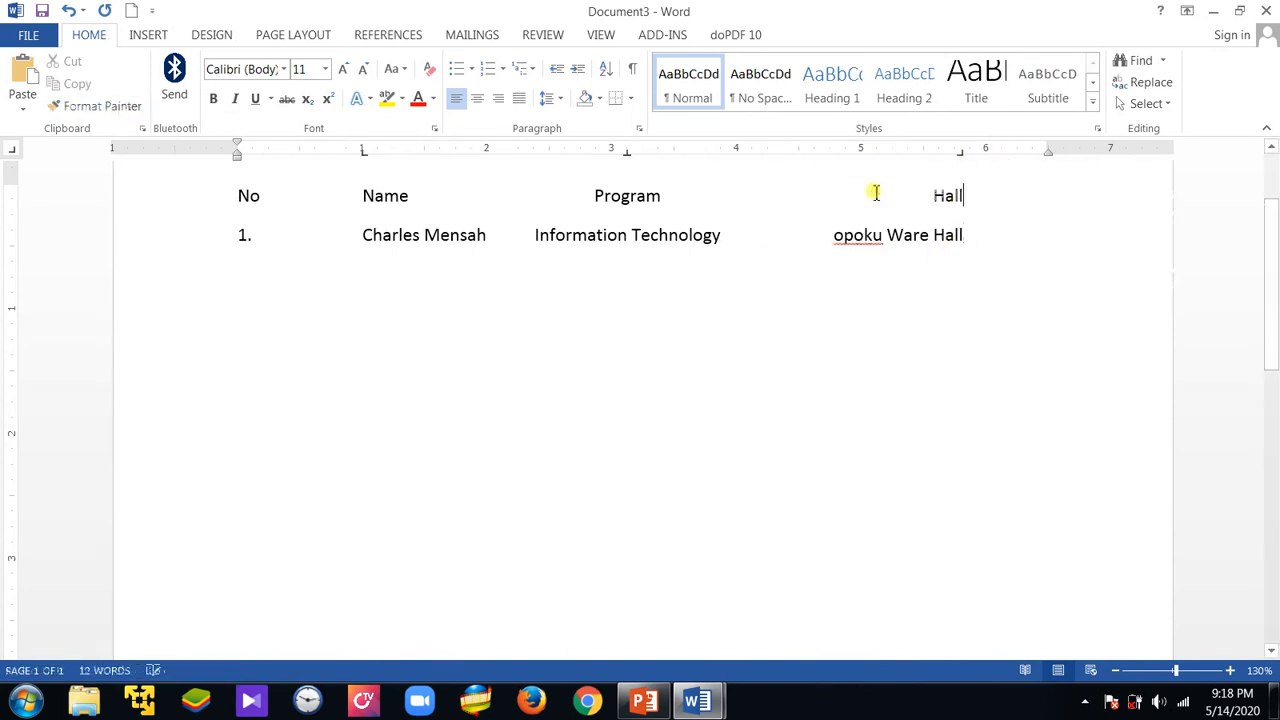
# Capitalize the first letter of the hall name so it reads "Opoku Ware Hall"
pyautogui.click(843, 234)
pyautogui.press('BackSpace')
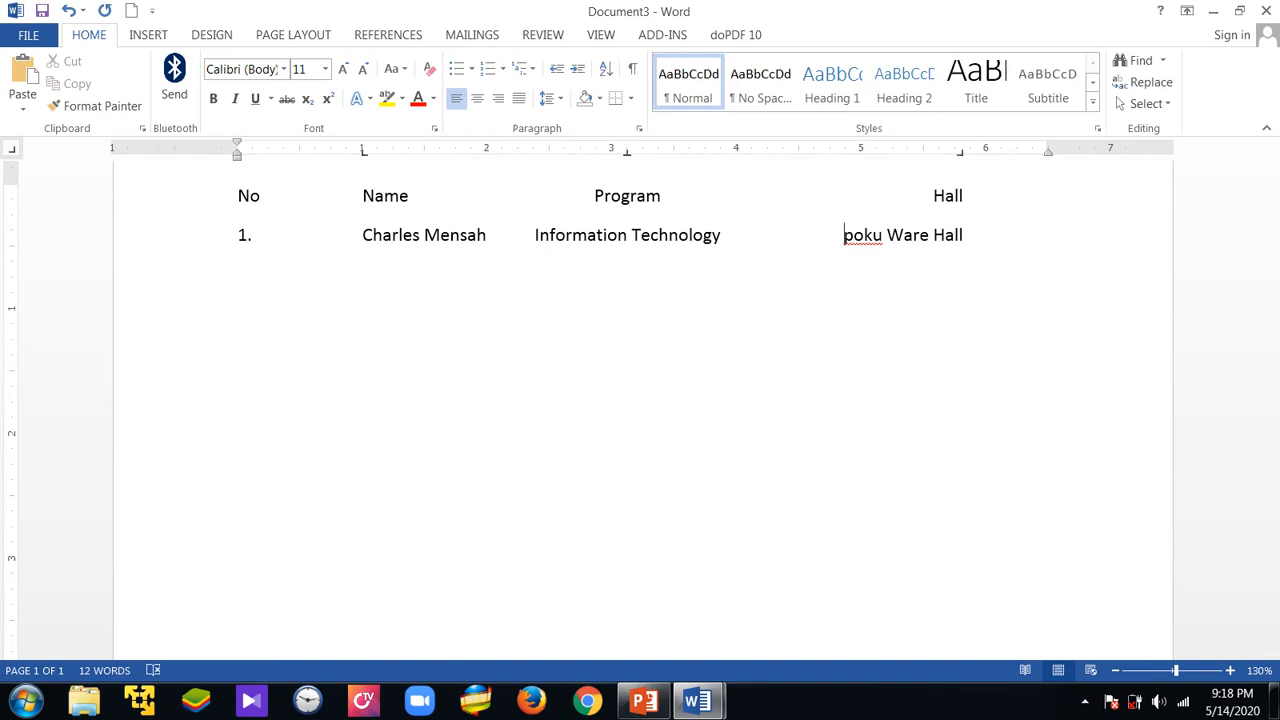
pyautogui.write('o')
pyautogui.press('BackSpace')
pyautogui.write('O')
pyautogui.click(880, 271)
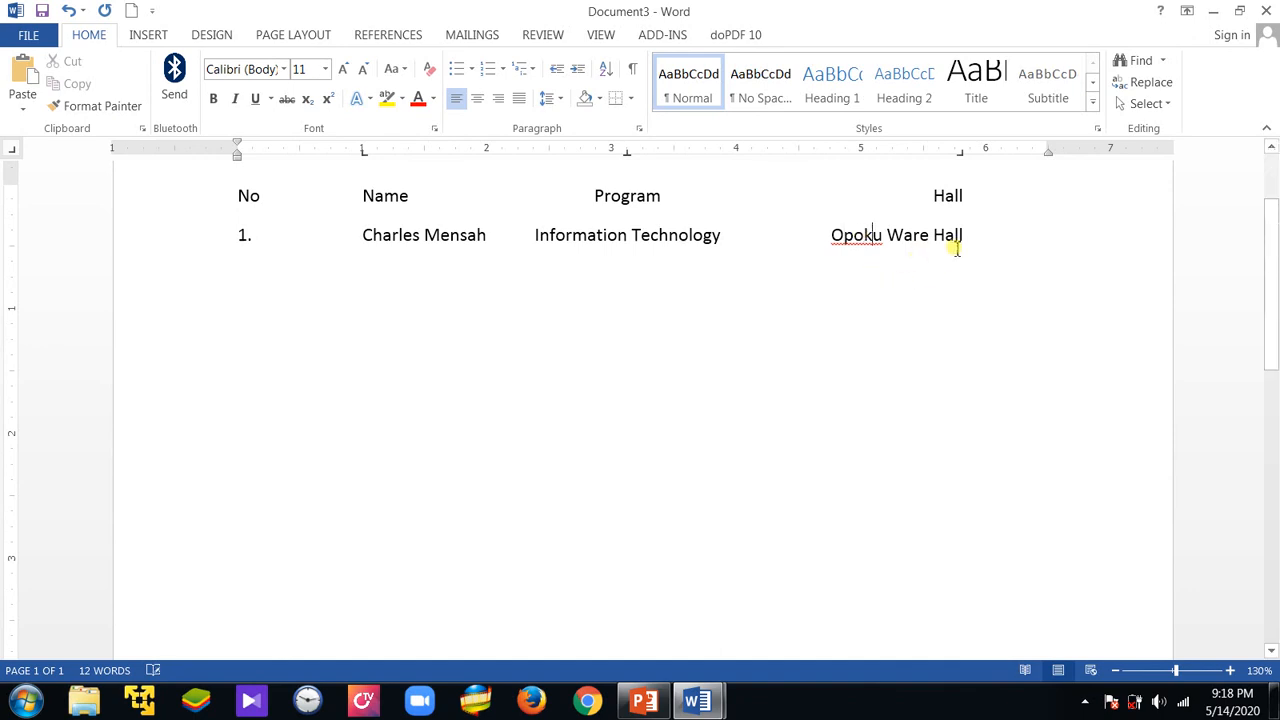
# Add a row numbered "2." and enter the second student's full name in the Name column
pyautogui.click(988, 235)
pyautogui.press('Return')
pyautogui.write('2. ')
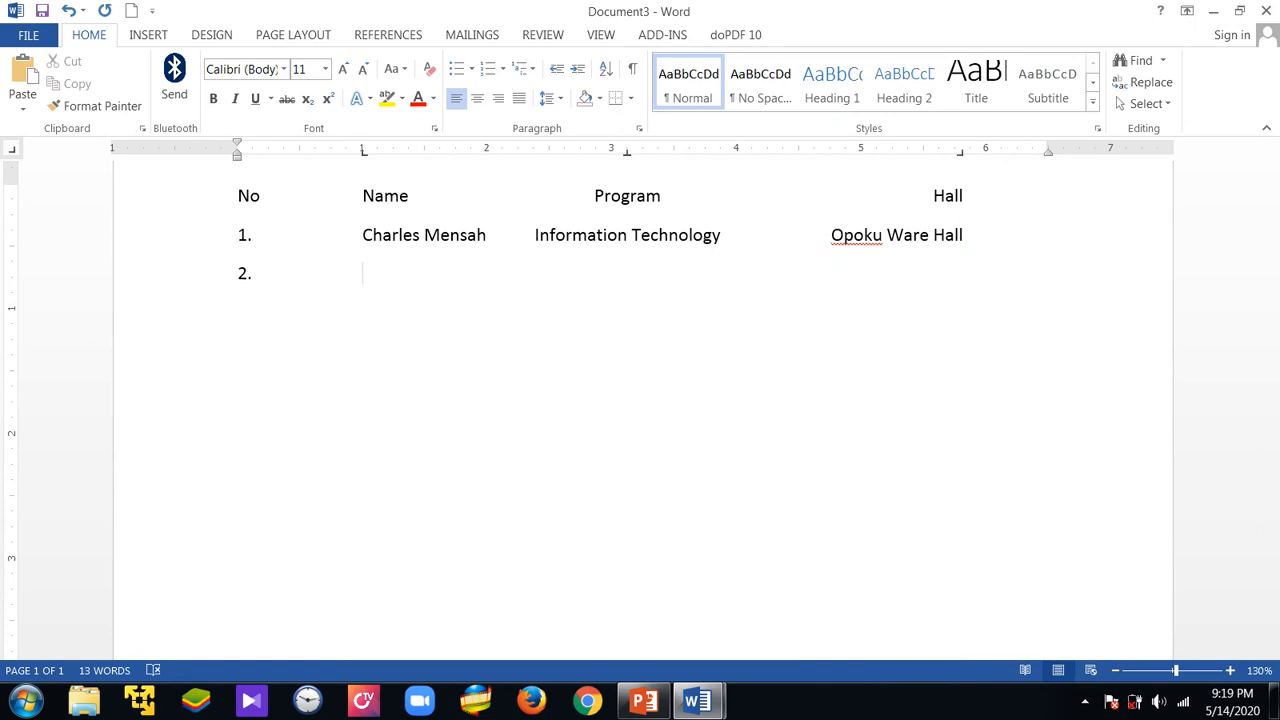
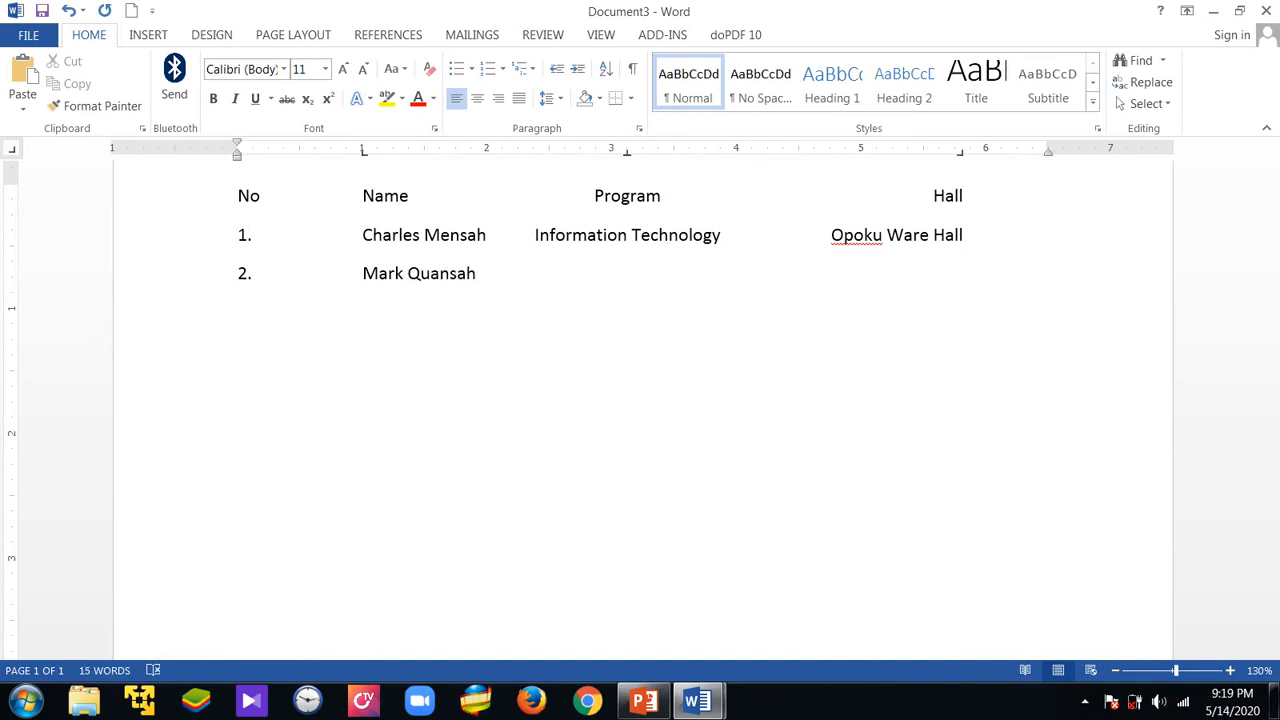
# Complete the second row with "Social Science" as the program and "Martin Hall" as the hall
pyautogui.press('Tab')
pyautogui.write('Social Science')
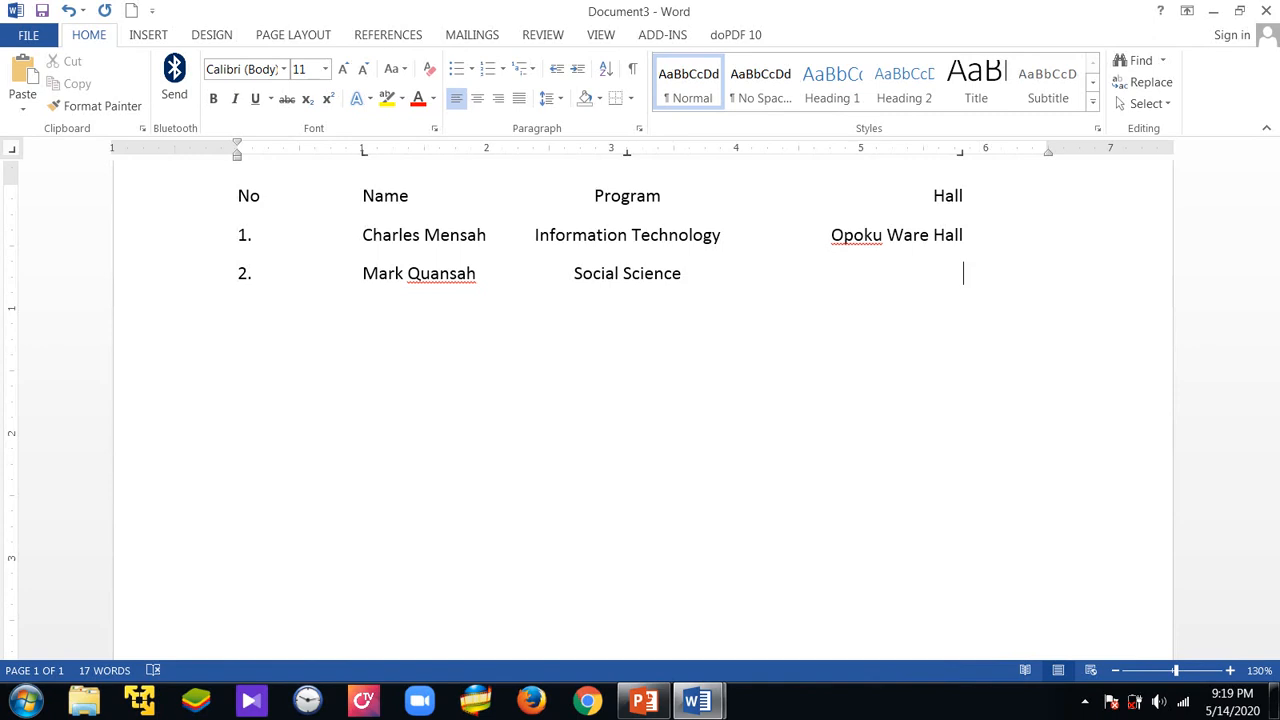
pyautogui.write('Martin Hall')
# Add a row numbered "3." and enter the third student's full name in the Name column
pyautogui.press('Return')
pyautogui.write('3.')
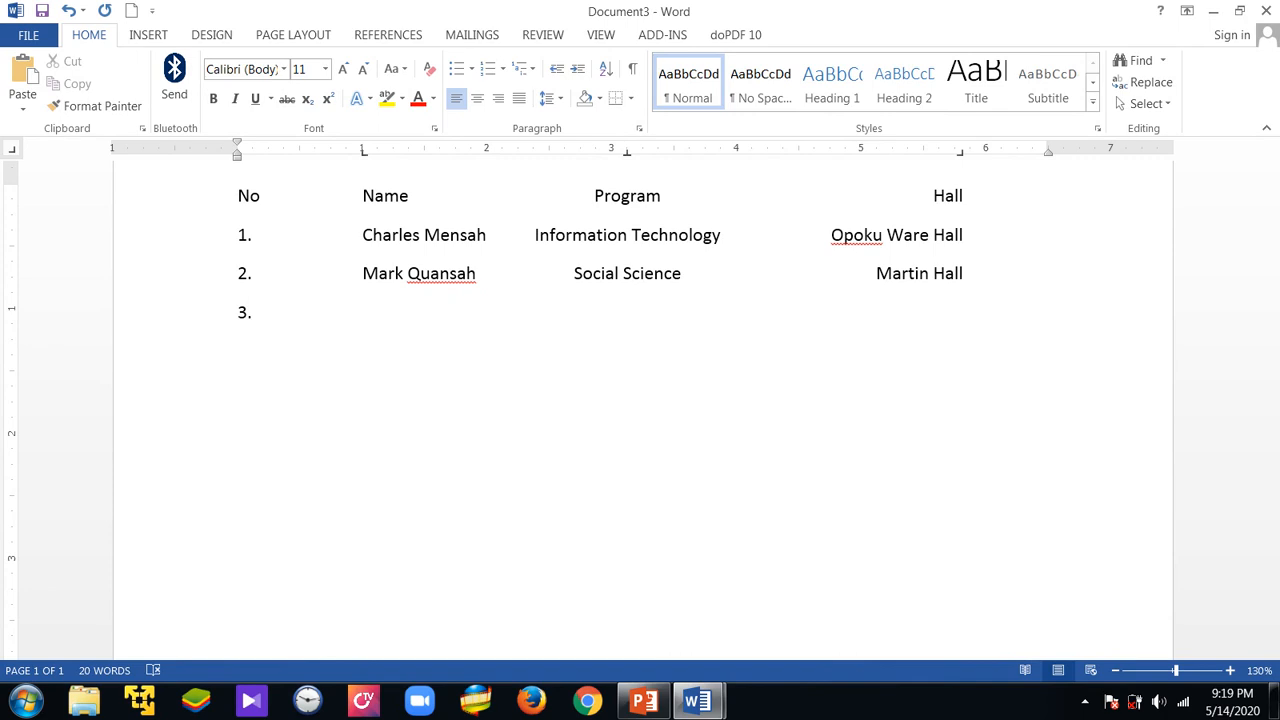
pyautogui.press('Tab')
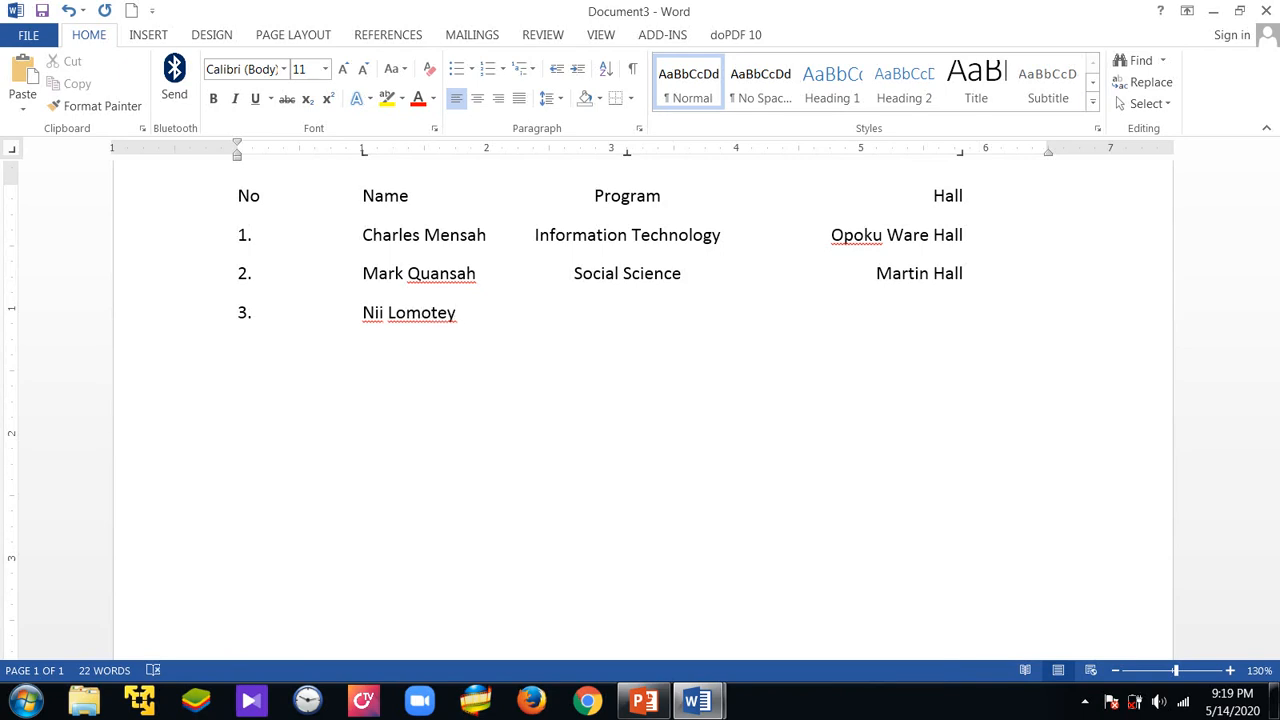
# Complete the third row with "Mathematics" as the program and "Danso Hall" as the hall, and start a new line below it
pyautogui.write('Mathematics')
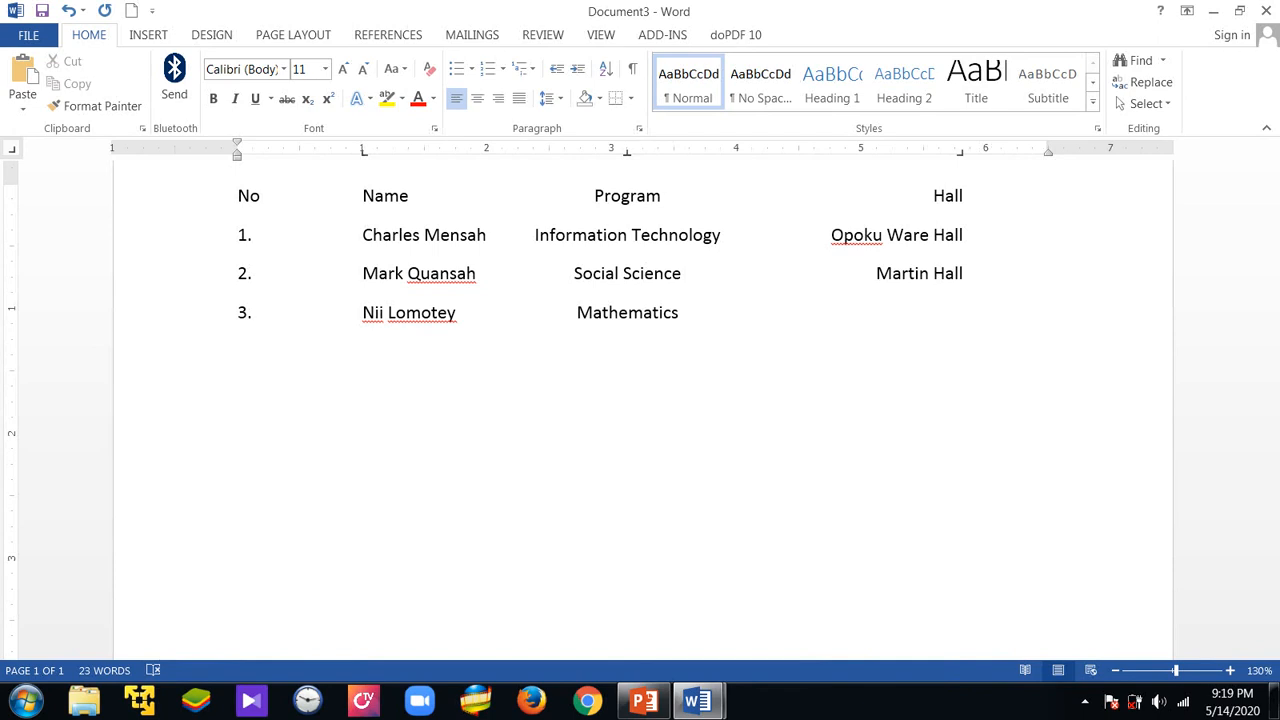
pyautogui.write('Danso Ha')
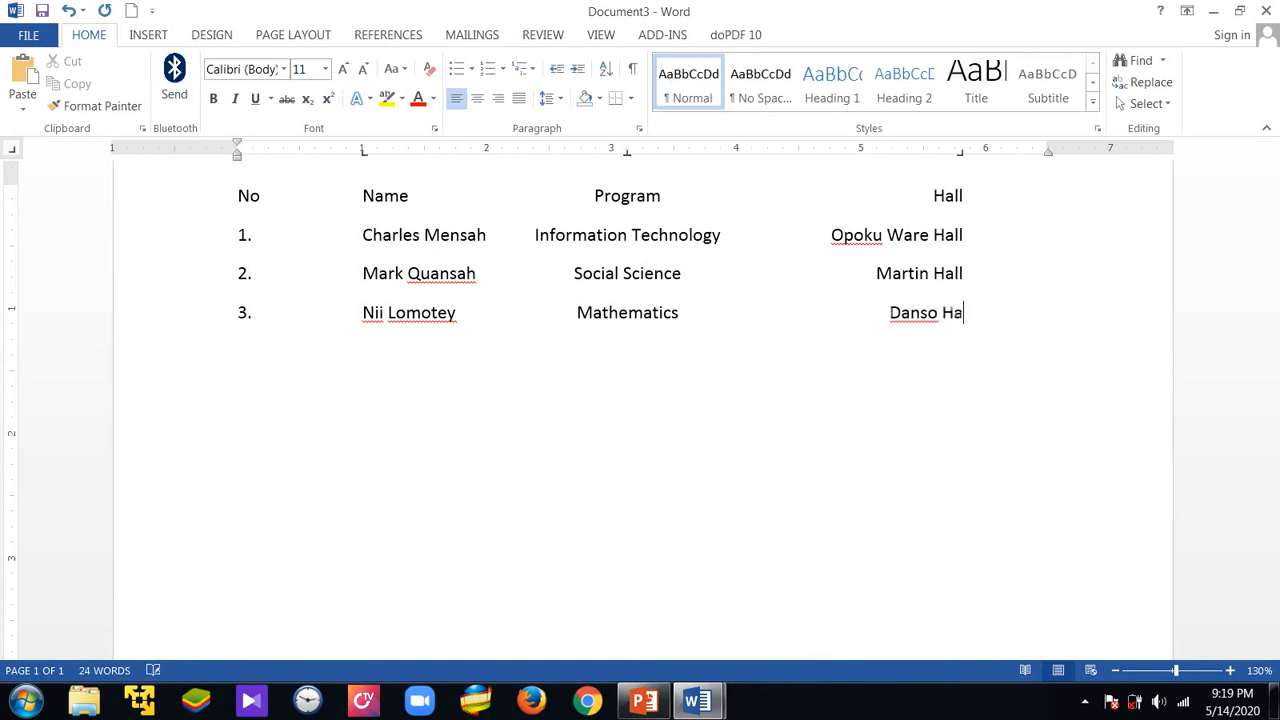
pyautogui.write('ll')
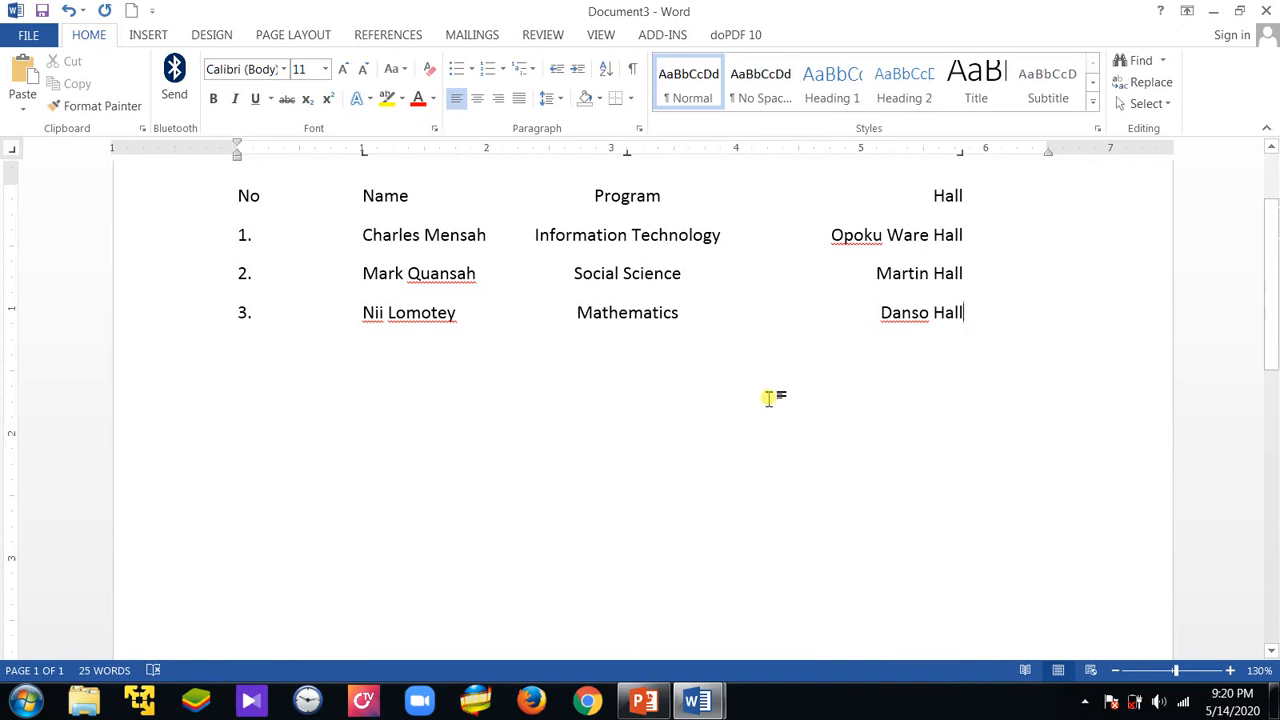
pyautogui.press('Return')
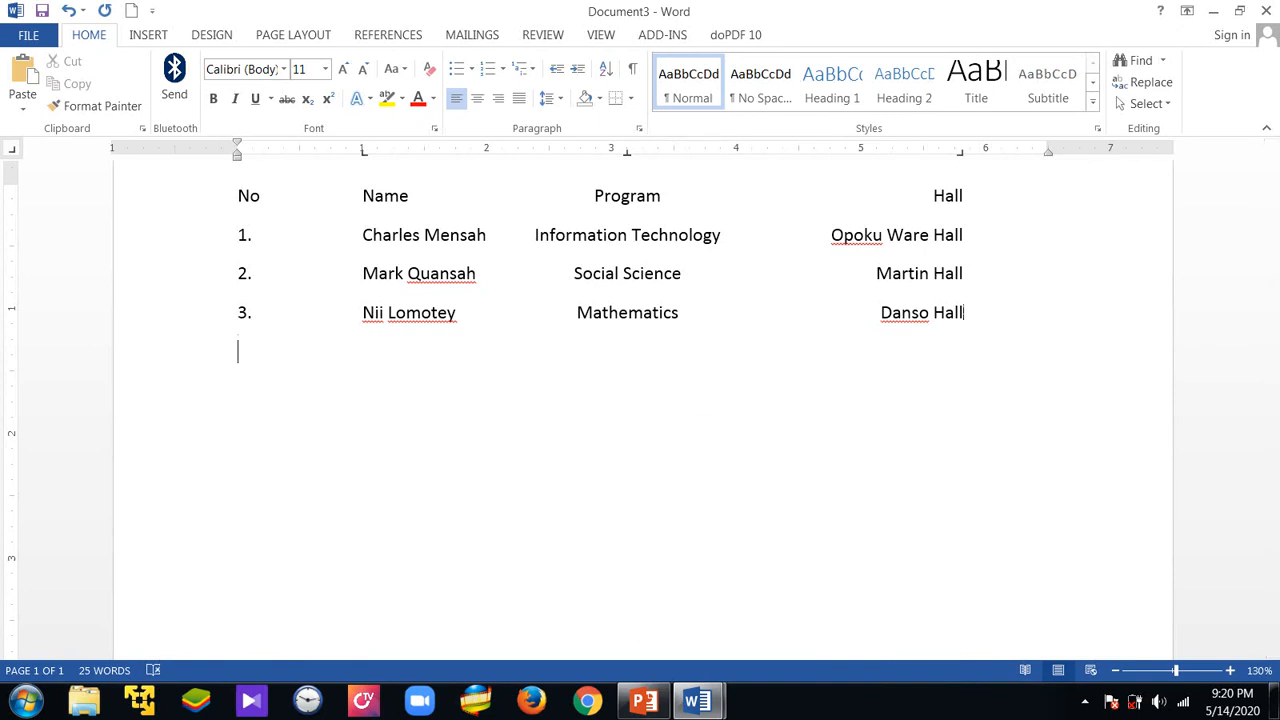
pyautogui.write(';dj;ld')
pyautogui.press('BackSpace')
pyautogui.press('BackSpace')
pyautogui.press('BackSpace')
pyautogui.press('BackSpace')
pyautogui.press('BackSpace')
pyautogui.press('BackSpace')
pyautogui.press('BackSpace')
pyautogui.press('BackSpace')
pyautogui.press('BackSpace')
pyautogui.press('BackSpace')
pyautogui.press('BackSpace')
pyautogui.press('BackSpace')
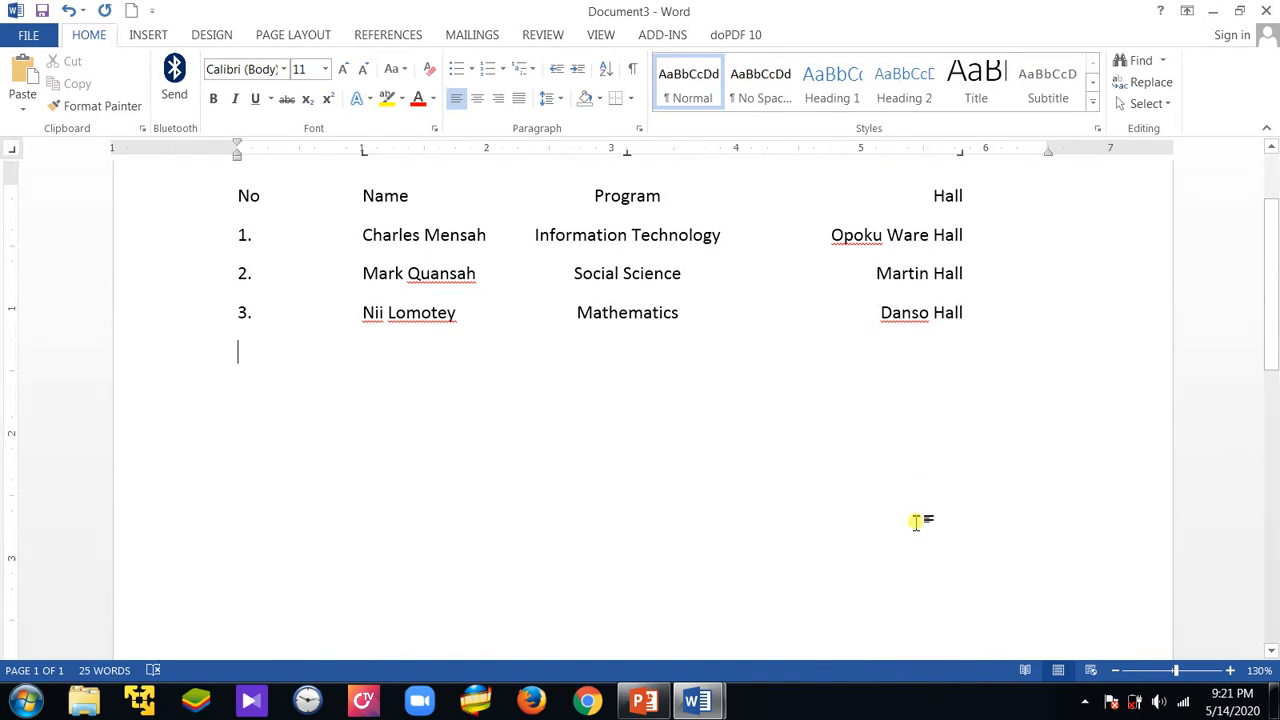
# Remove the left, center and right tab stops from the empty line below the list and add another blank line
pyautogui.click(363, 152)
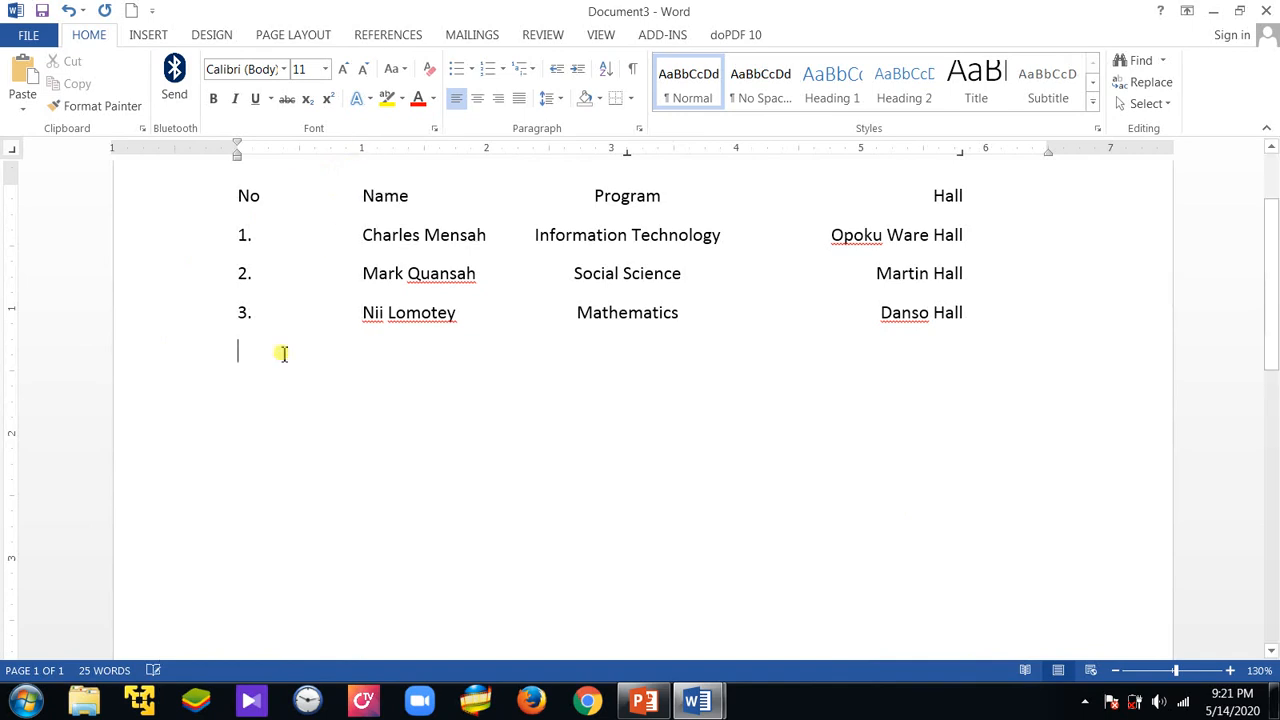
pyautogui.click(630, 157)
pyautogui.click(960, 165)
pyautogui.press('Return')
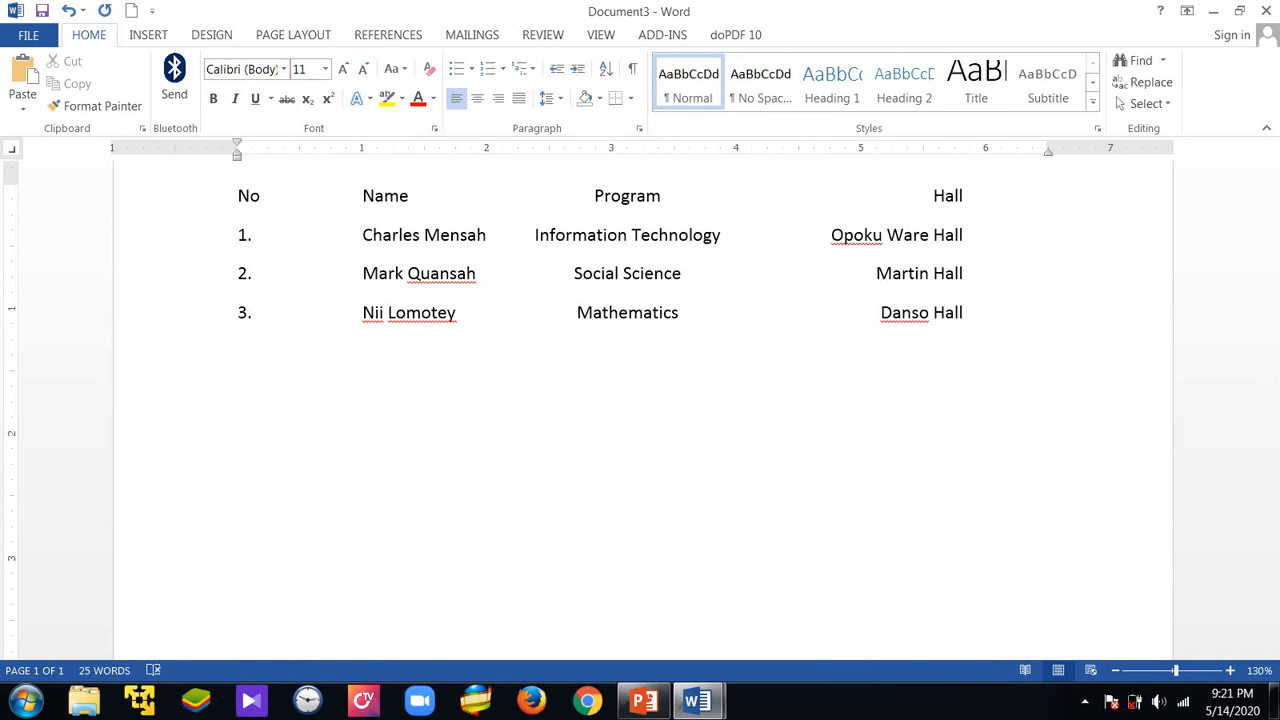
# Write the sentence "The lesson in this tutorial is interesting" as normal text below the student list
pyautogui.write('The lesson in n')
pyautogui.press('BackSpace')
pyautogui.write('this ')
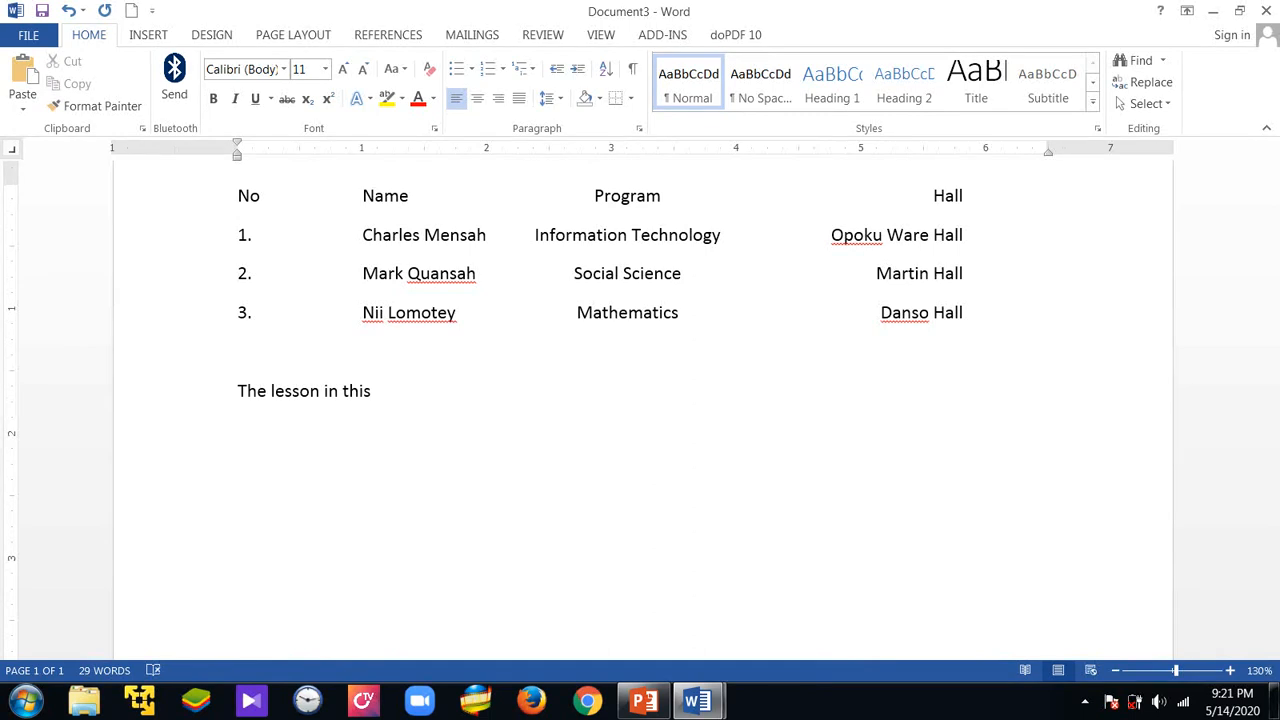
pyautogui.write('tutorial is int')
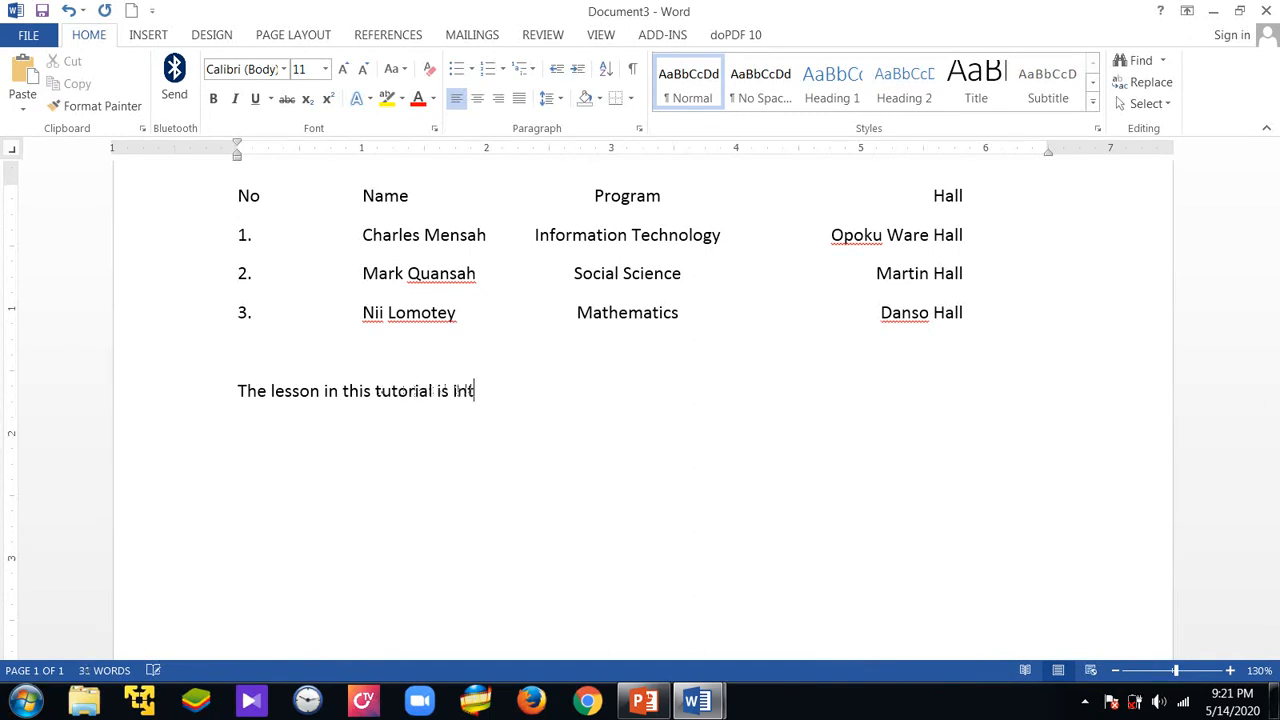
pyautogui.write('eresting. We a')
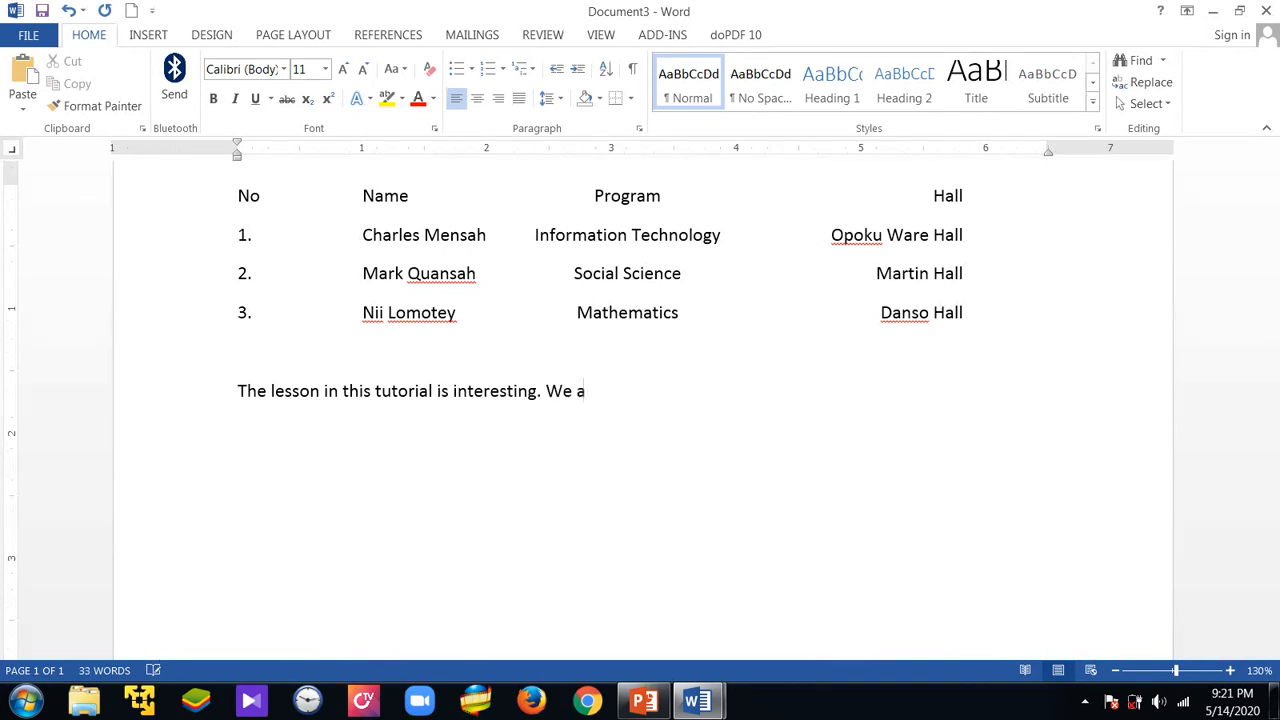
pyautogui.write('re a class consisting')
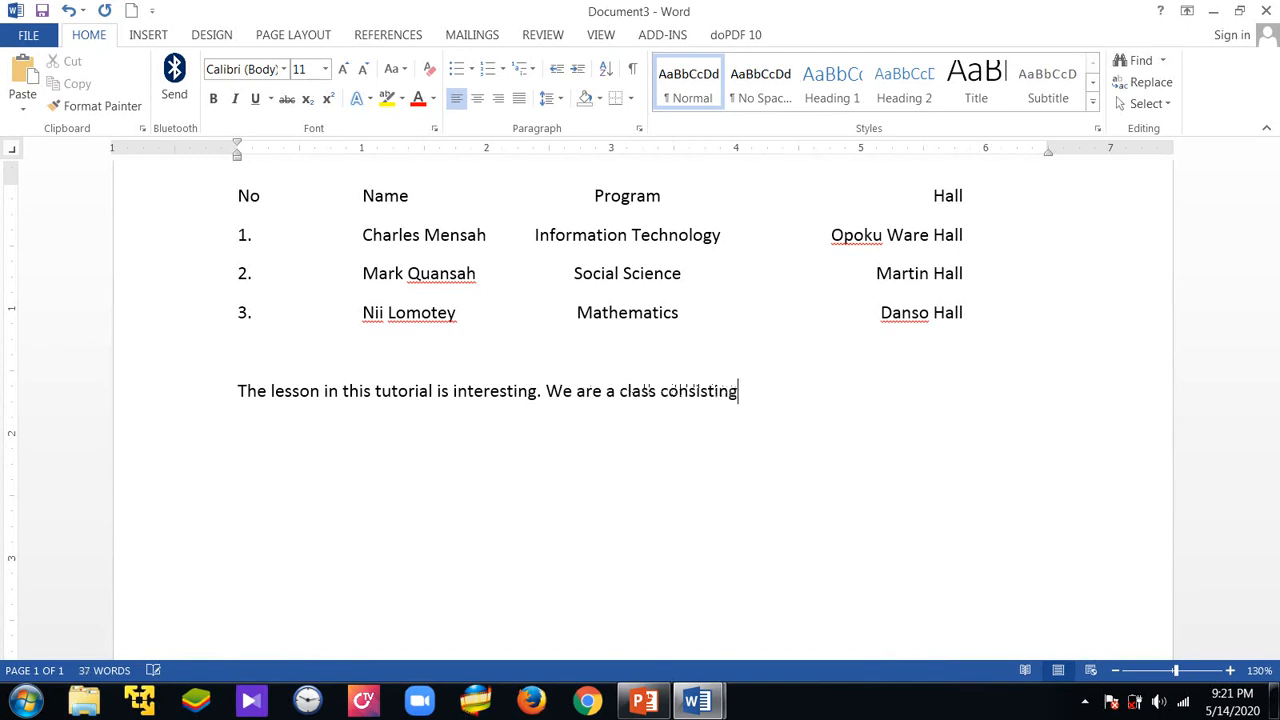
pyautogui.write(' of ')
pyautogui.write('T')
# End the first sentence with a period and continue the paragraph with "We are a class consisting of IT Major,"
pyautogui.press('BackSpace')
pyautogui.press('BackSpace')
pyautogui.press('BackSpace')
pyautogui.write('T Major')
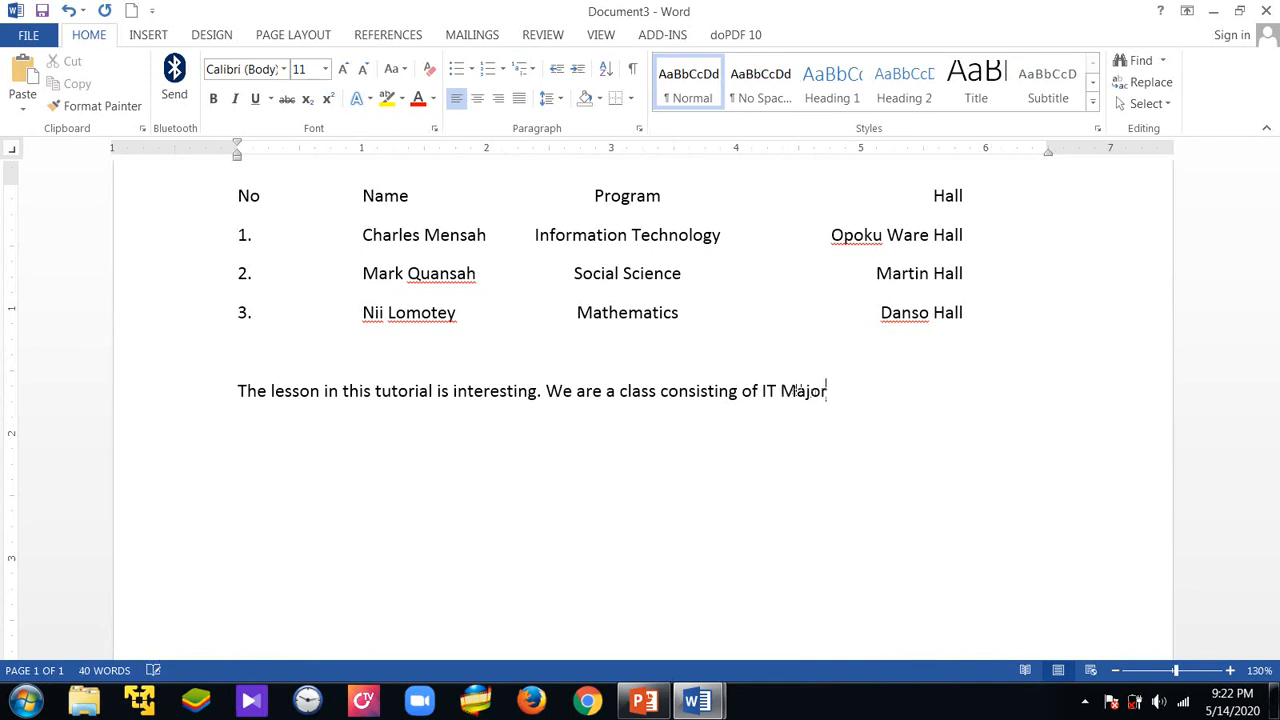
pyautogui.write(', Mathemati')
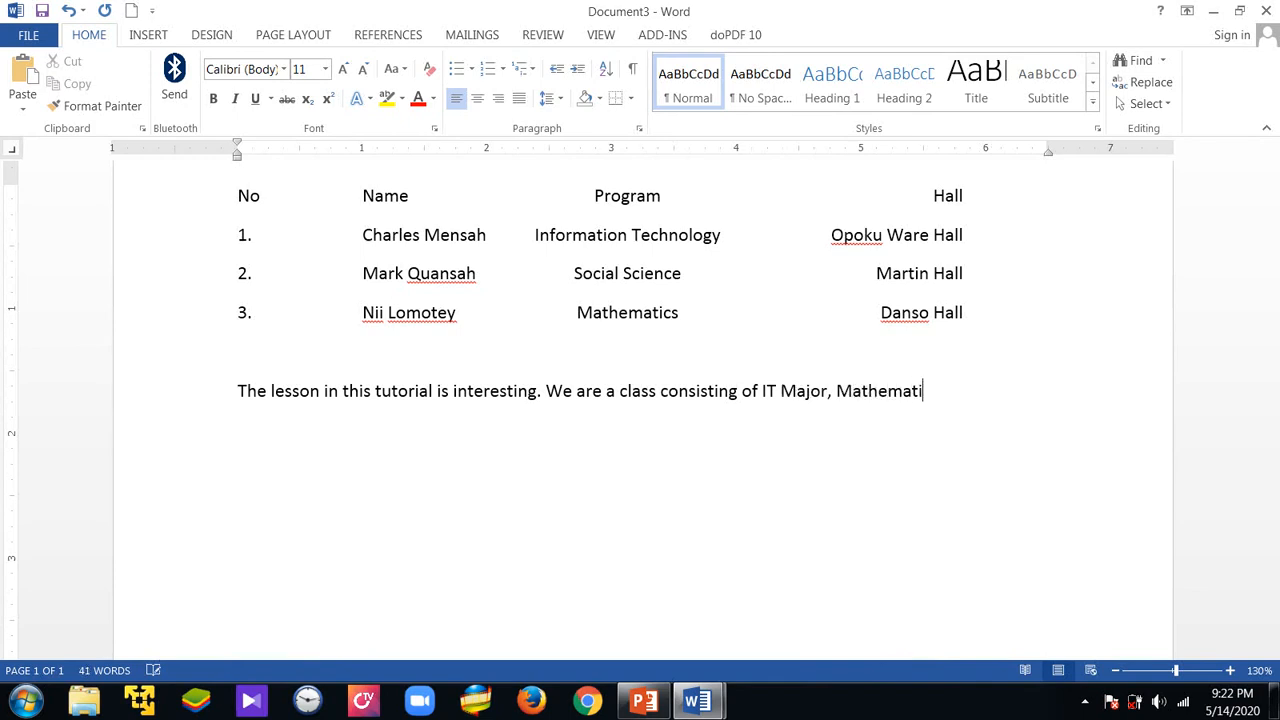
pyautogui.write('cs Minor and ')
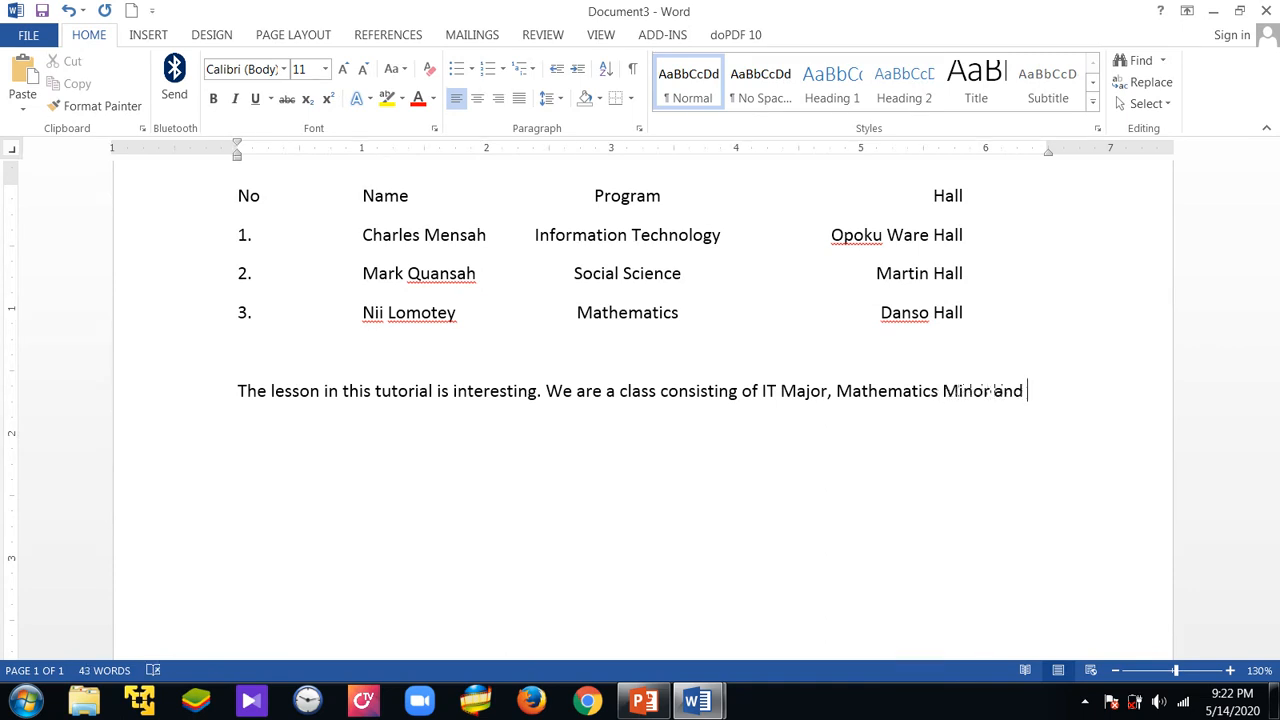
pyautogui.write('Primary Students.')
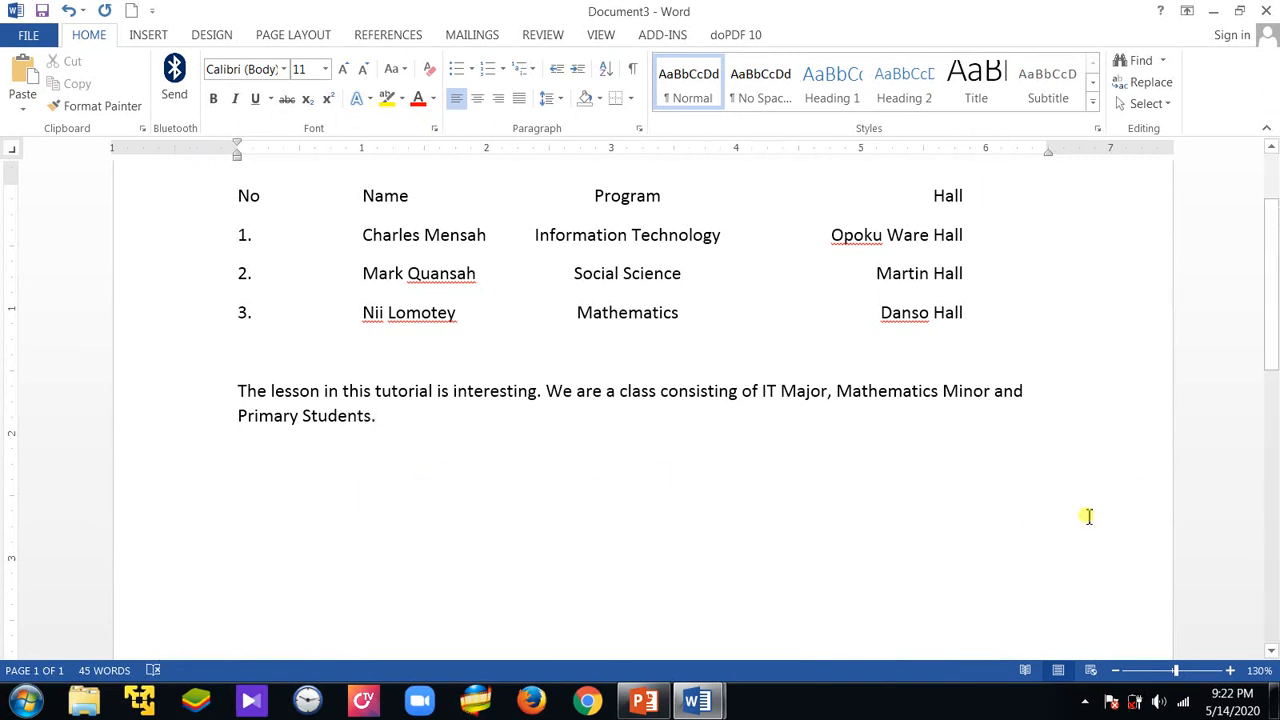
# Switch to the PowerPoint presentation and start the slide show from slide 101, "Formatting with Styles"
pyautogui.click(645, 702)
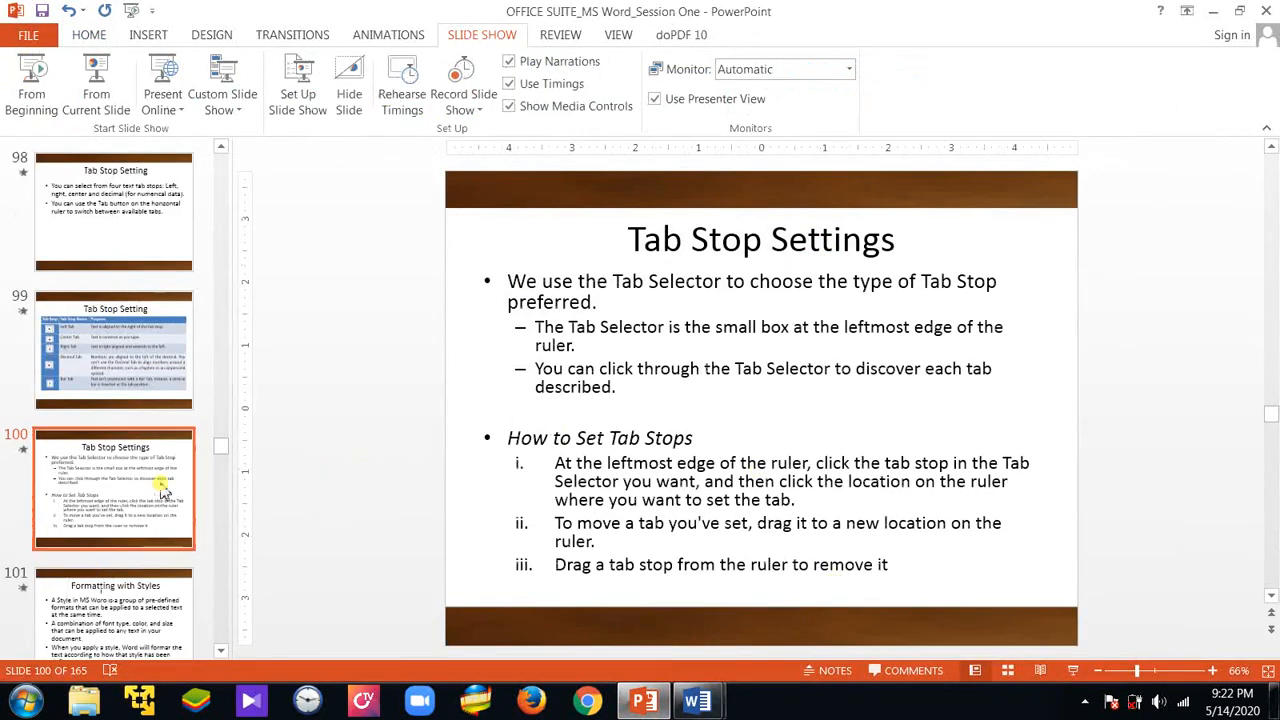
pyautogui.click(165, 592)
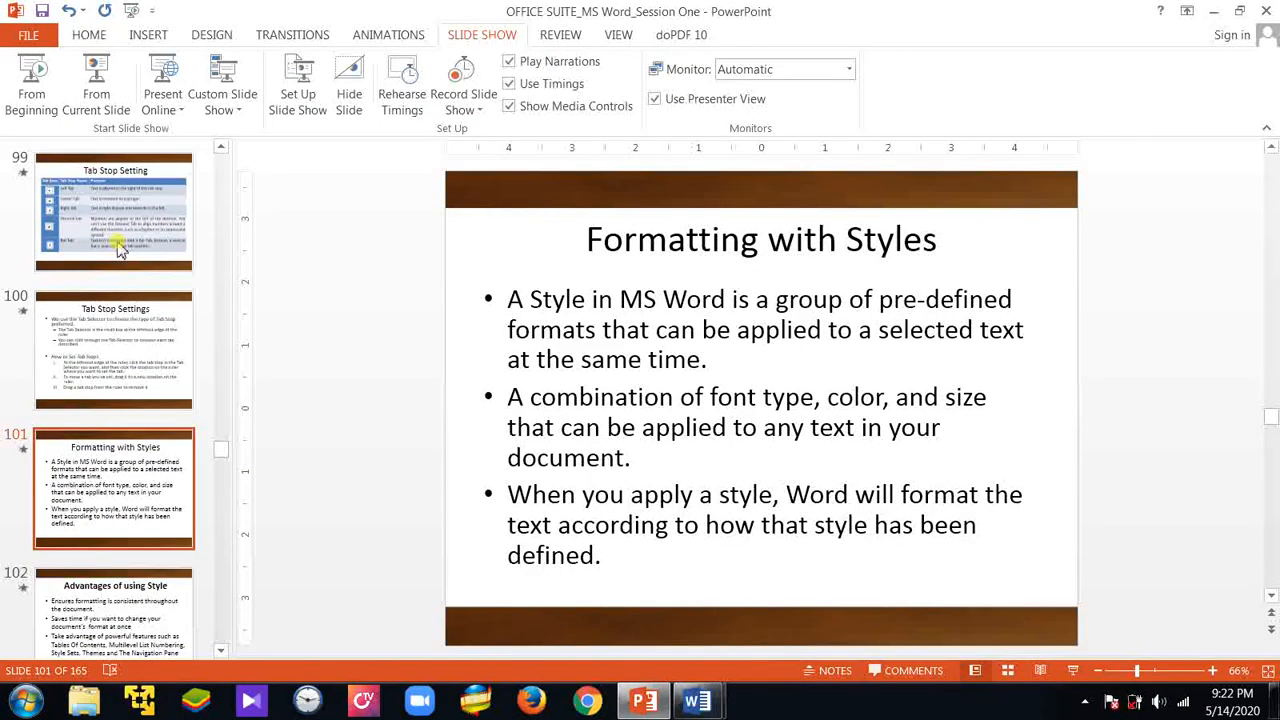
pyautogui.click(96, 80)
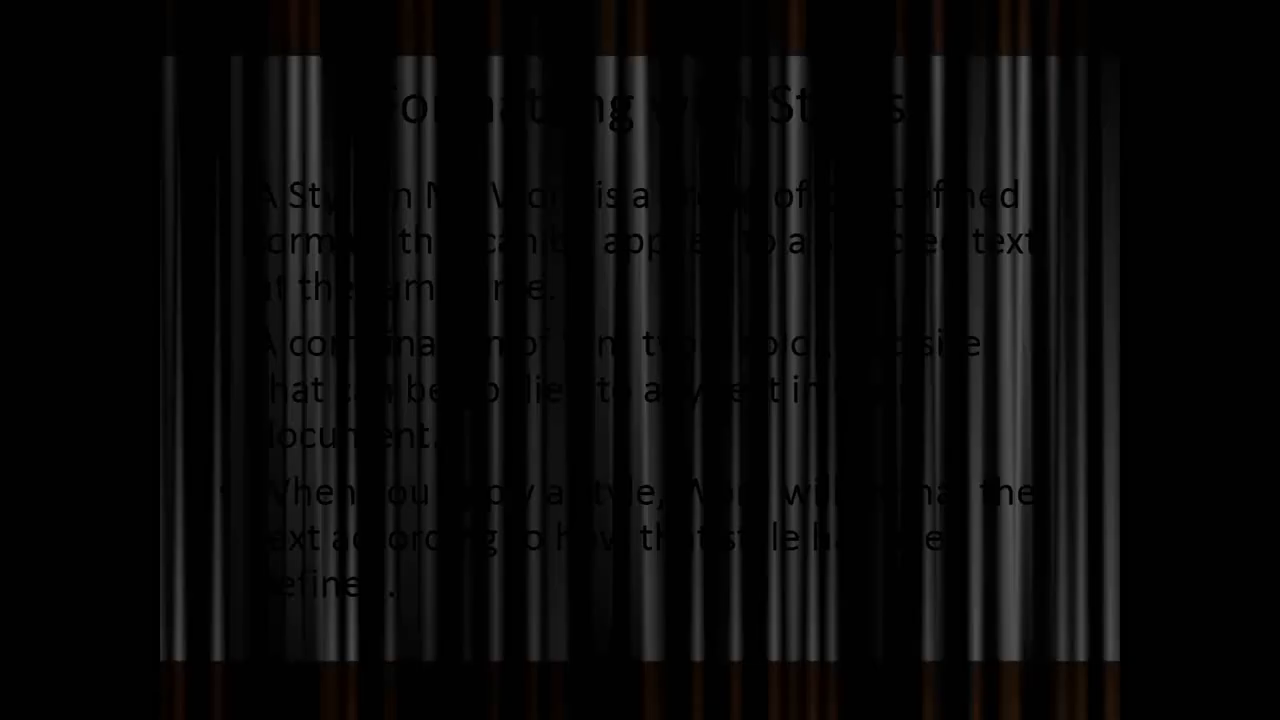
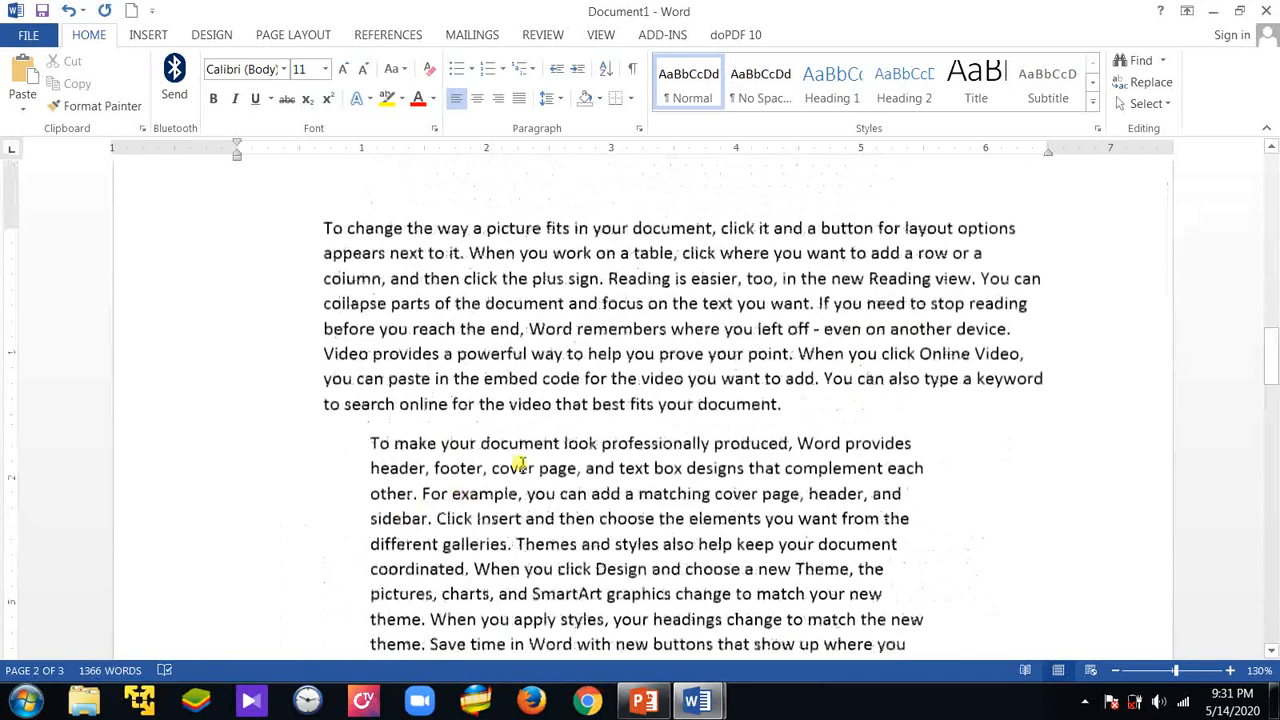
# Examine the full gallery of predefined styles
pyautogui.click(1094, 106)
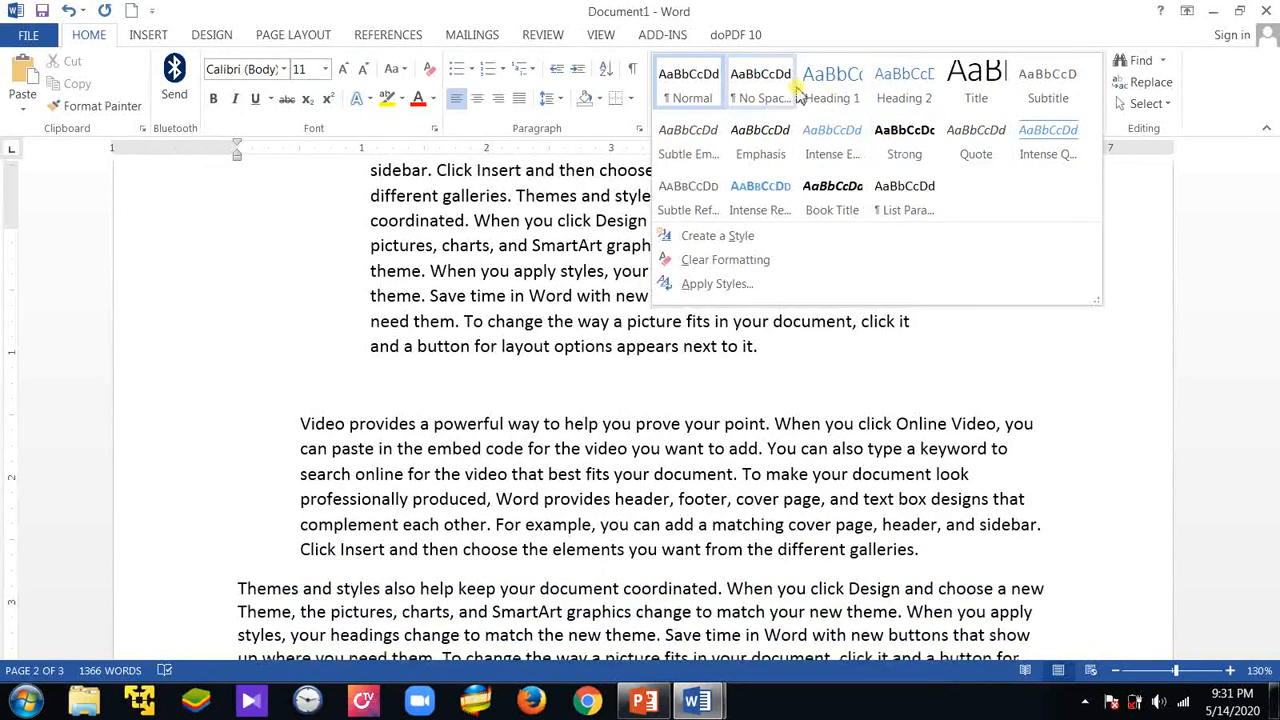
pyautogui.click(845, 398)
# Delete all the existing text in the document
pyautogui.scroll(-3, 760, 480)
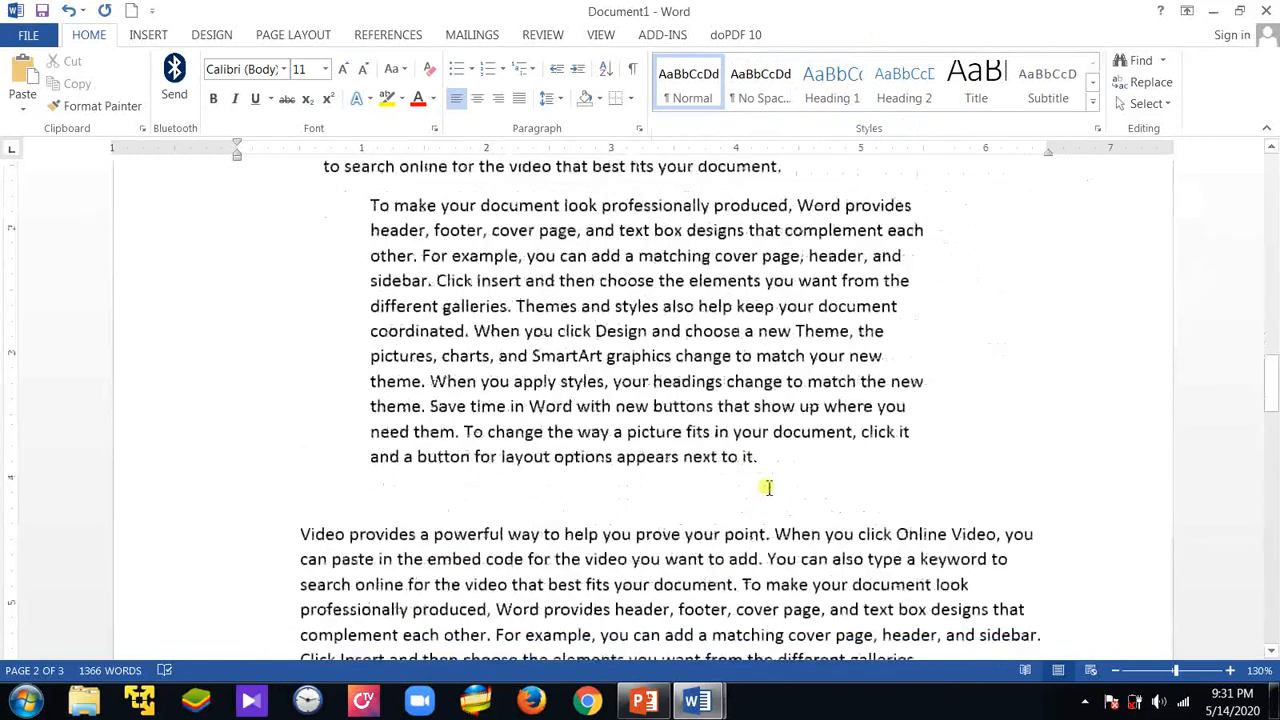
pyautogui.scroll(-3, 767, 487)
pyautogui.scroll(-5, 772, 494)
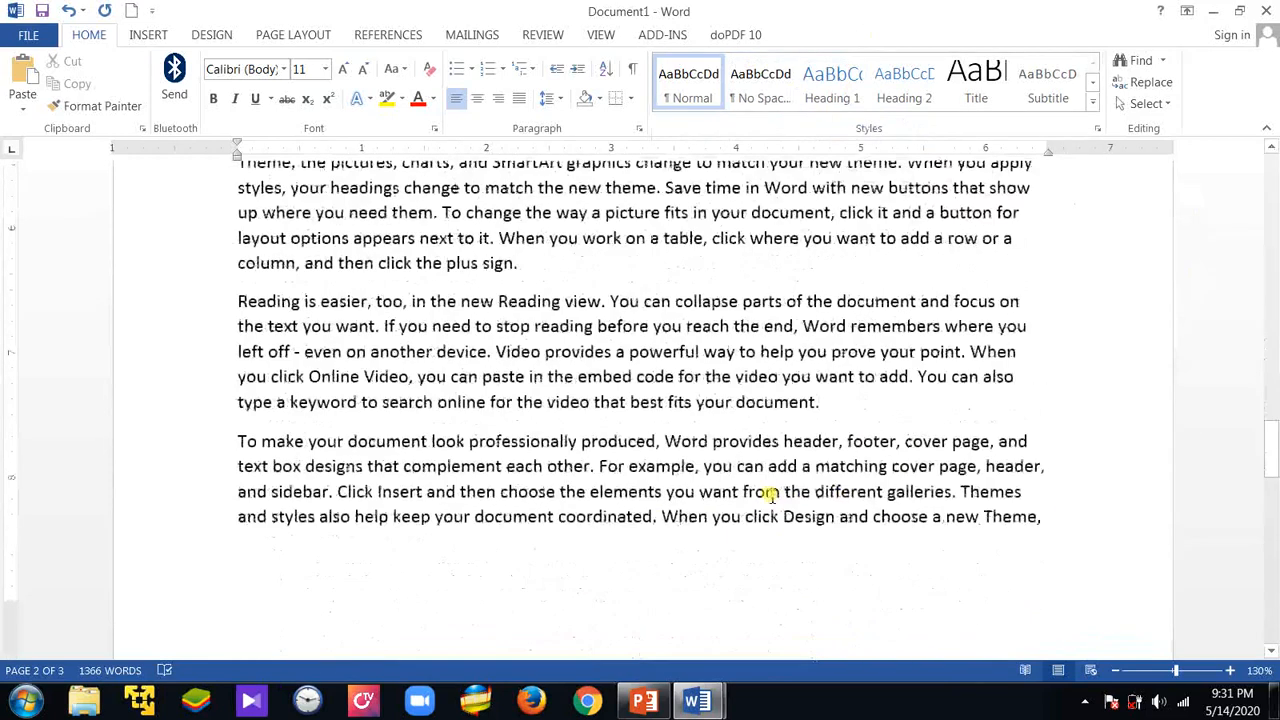
pyautogui.scroll(10, 775, 494)
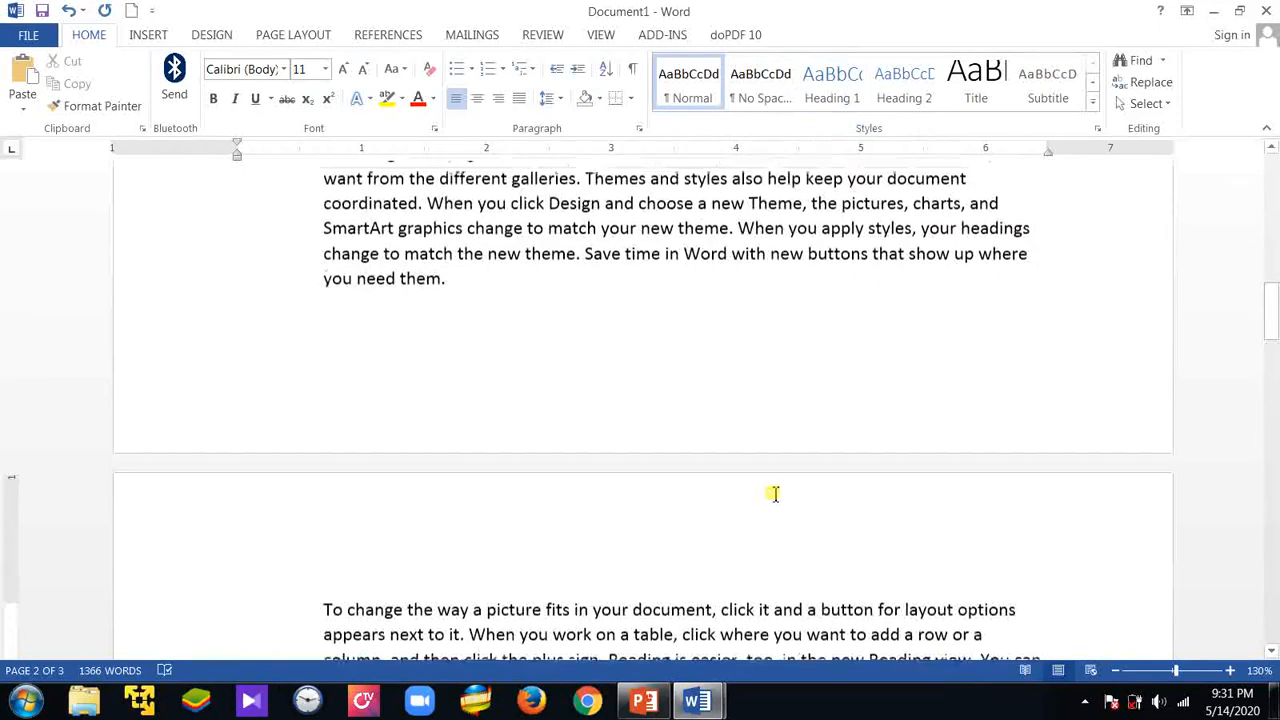
pyautogui.scroll(1, 775, 494)
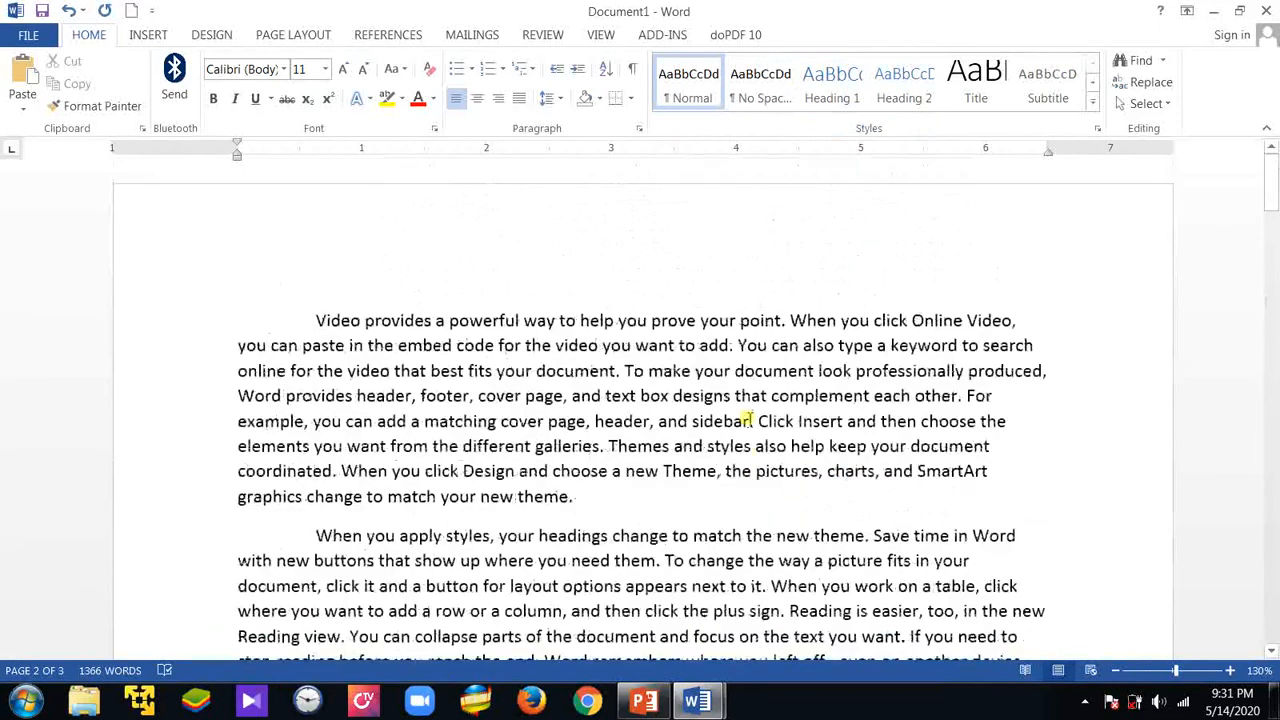
pyautogui.hotkey('ctrl', 'a')
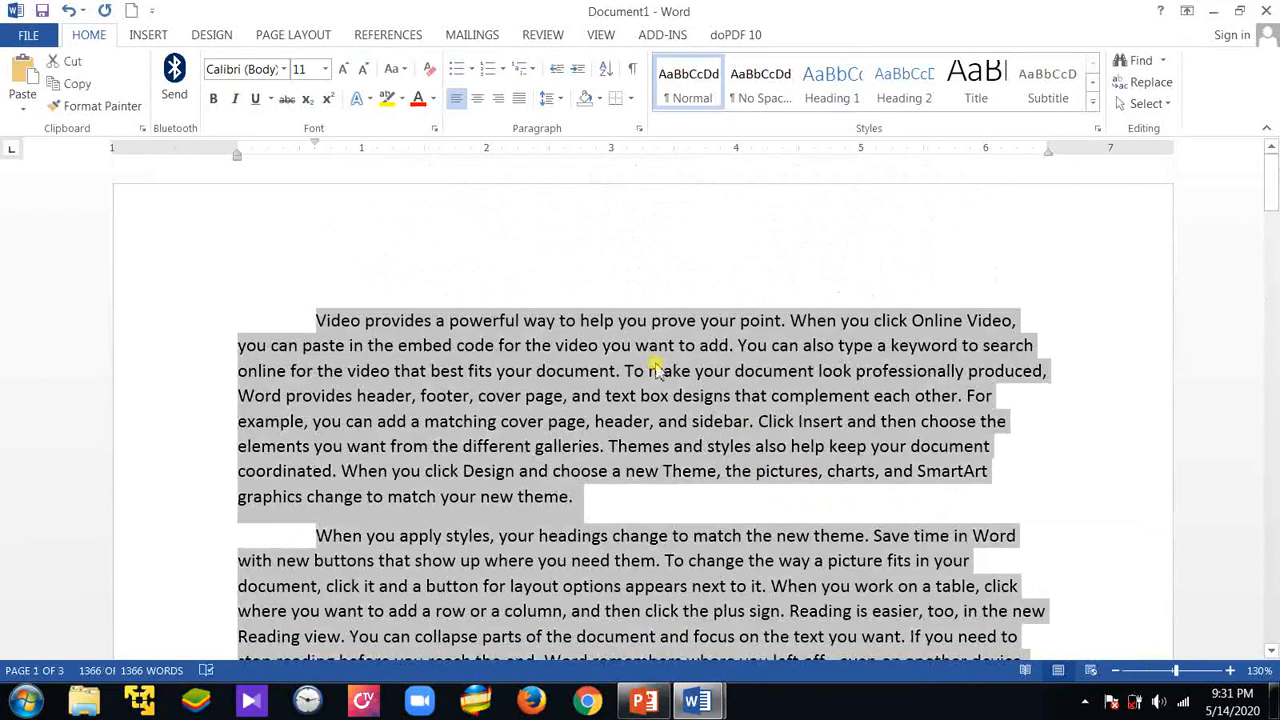
pyautogui.press('Delete')
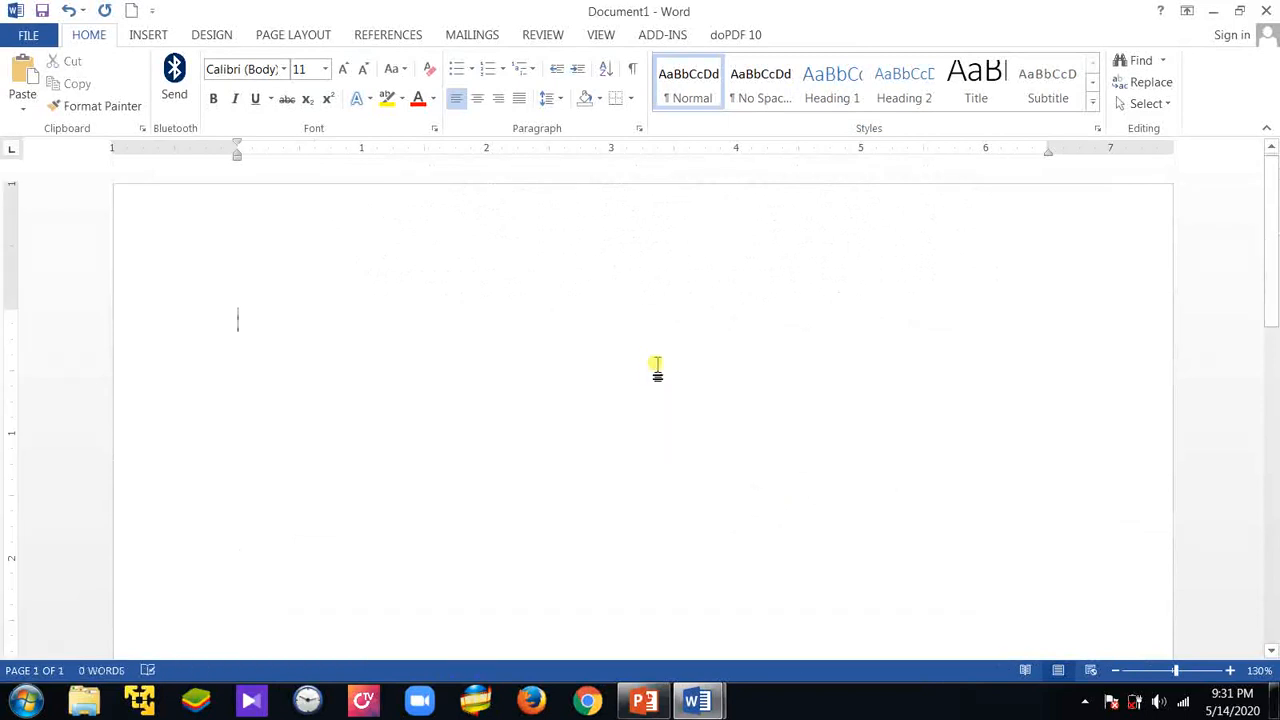
# Generate ten sample paragraphs of six sentences each with =rand(10,6)
pyautogui.write('=ra')
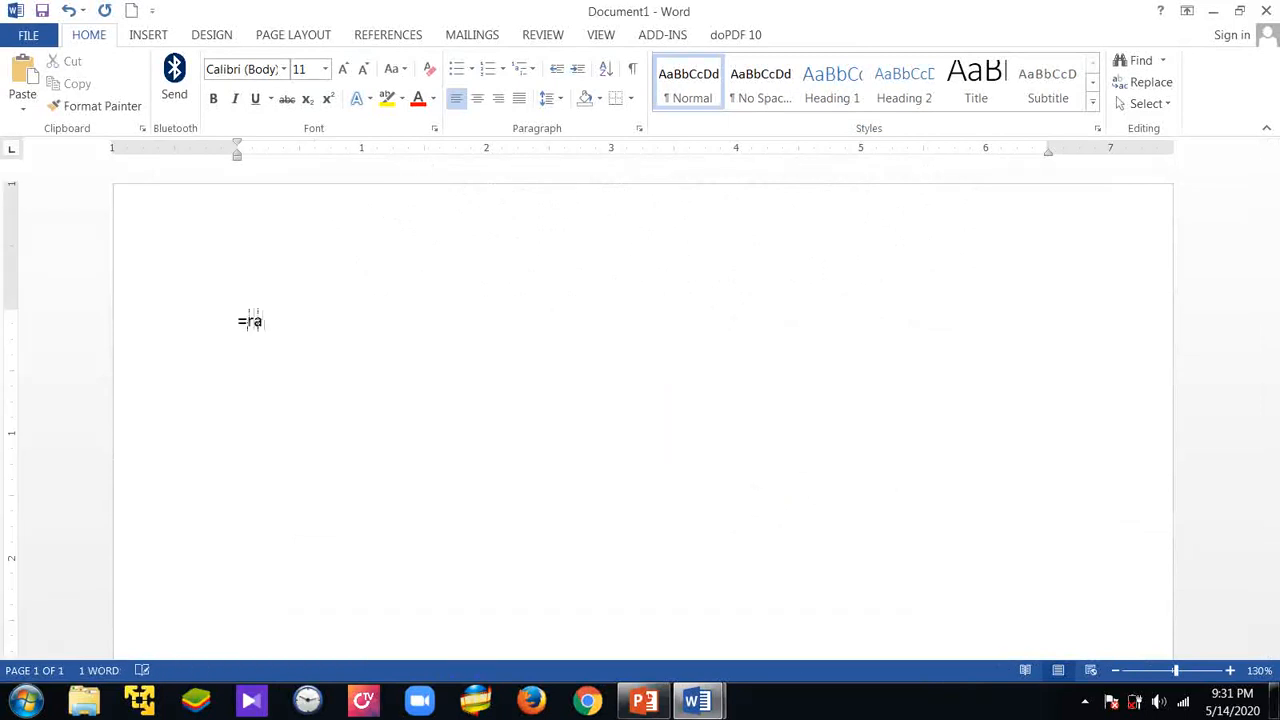
pyautogui.write('nd(')
pyautogui.press('BackSpace')
pyautogui.write('10,6)')
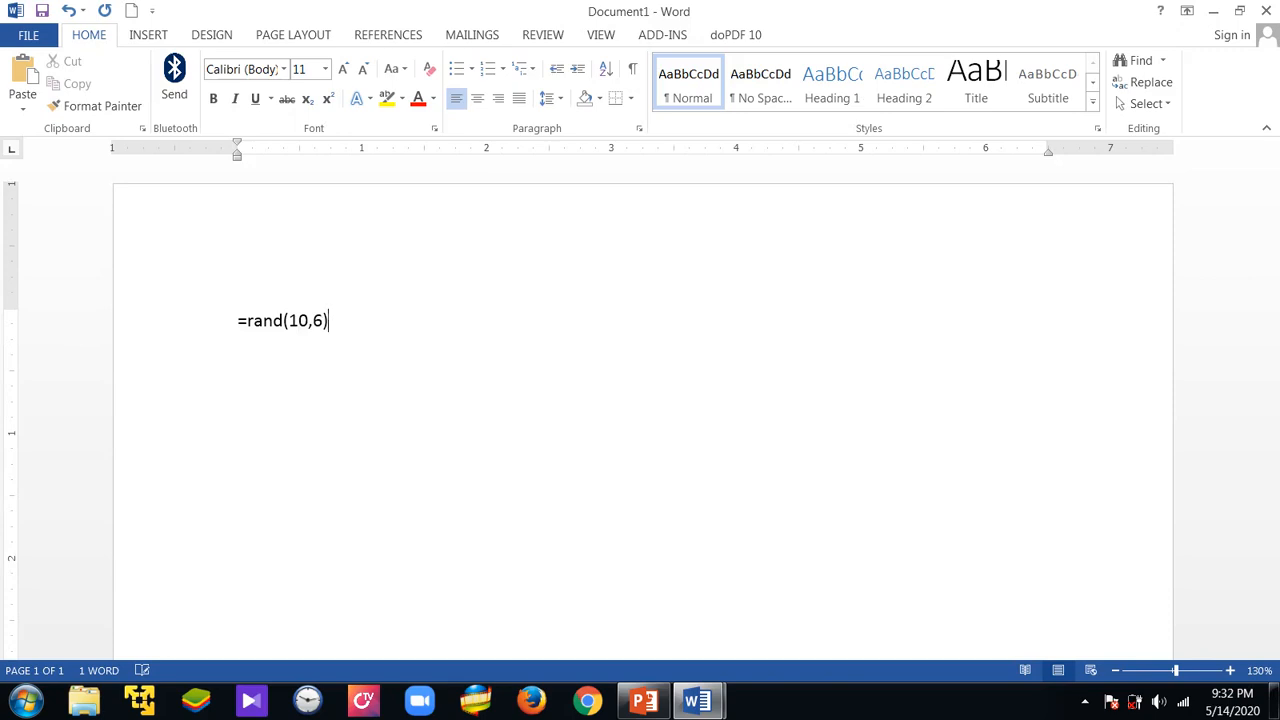
pyautogui.press('Return')
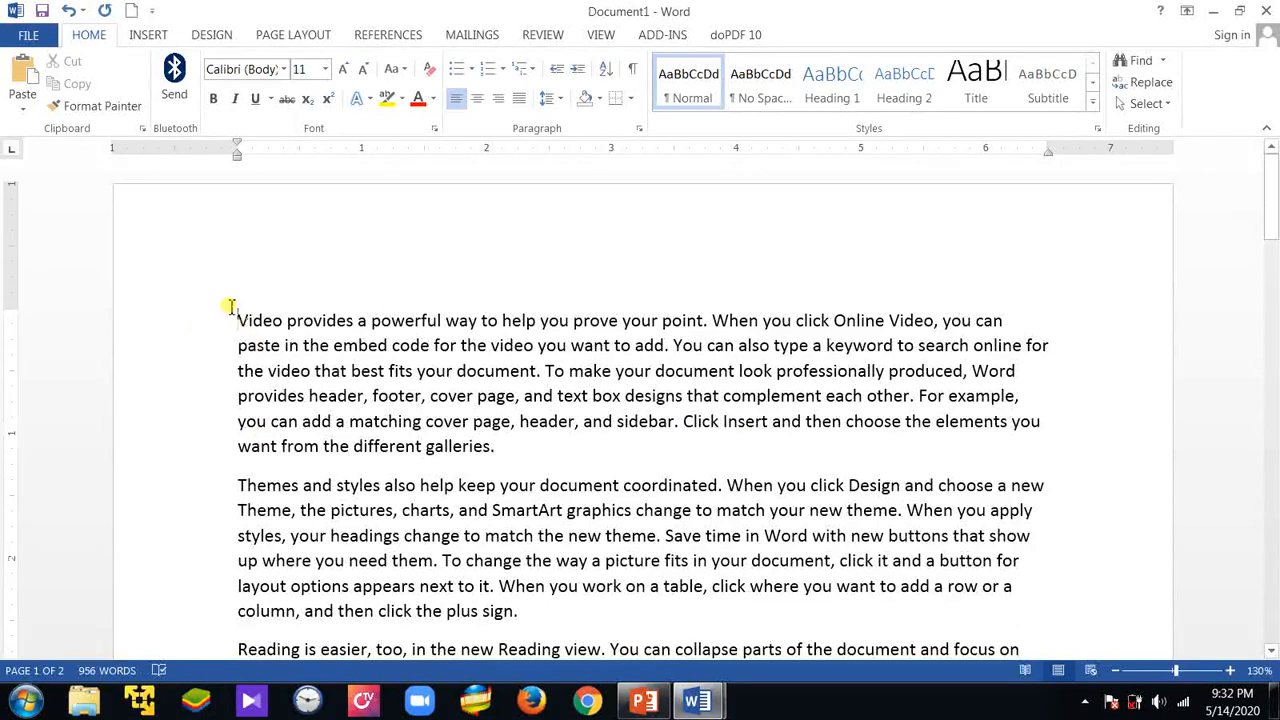
# Add the title "Introduction to Word Processing" on a new line above the first paragraph
pyautogui.click(230, 307)
pyautogui.press('Return')
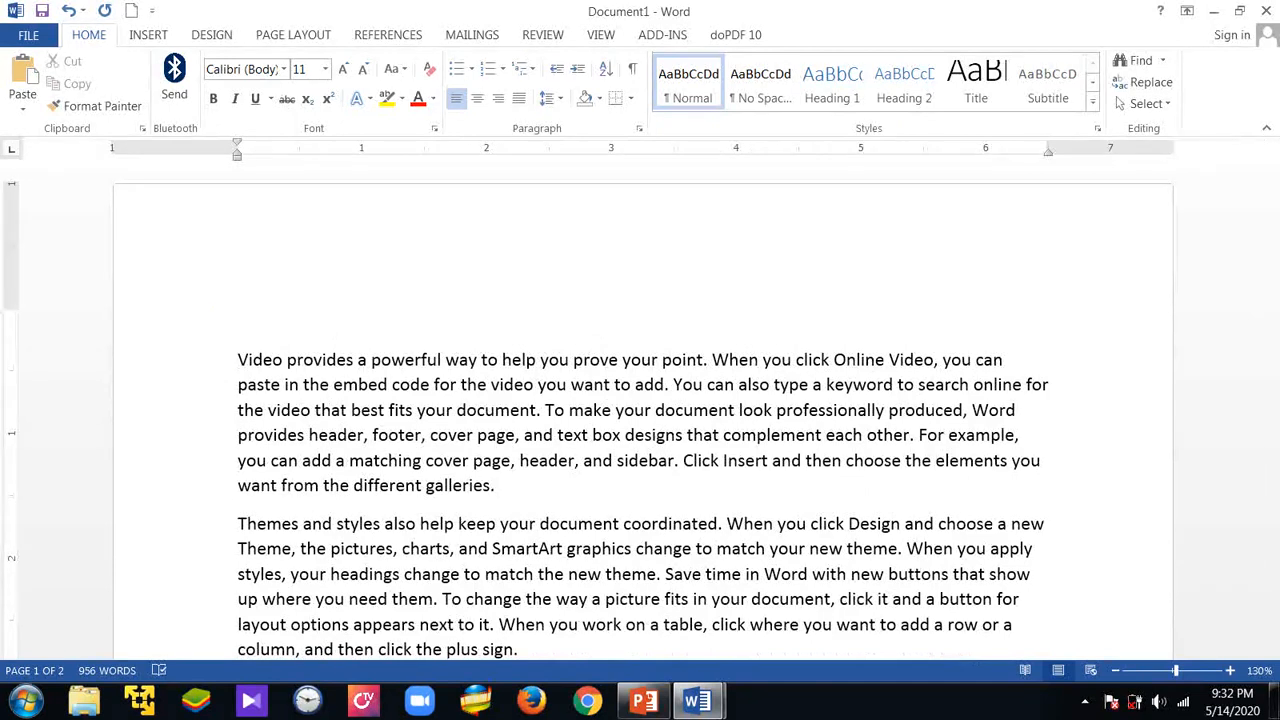
pyautogui.write('nt')
pyautogui.press('BackSpace')
pyautogui.press('BackSpace')
pyautogui.write('introduction toW')
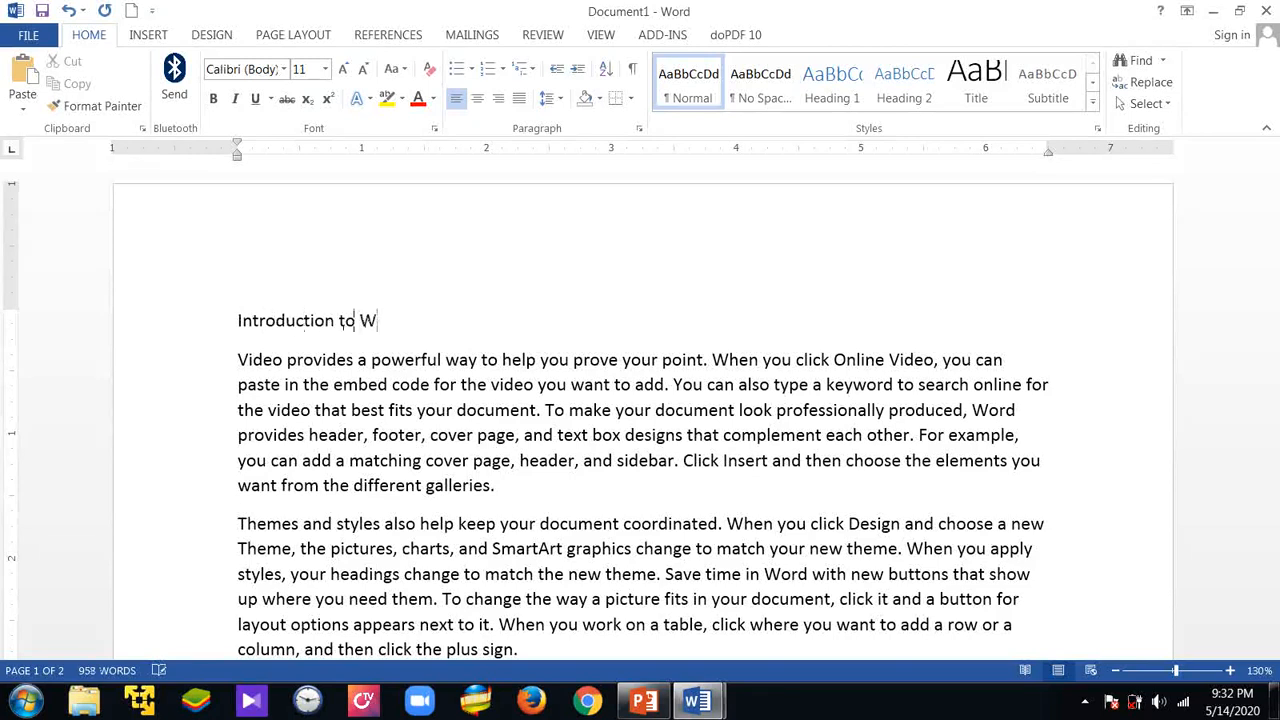
pyautogui.write('ord Processing')
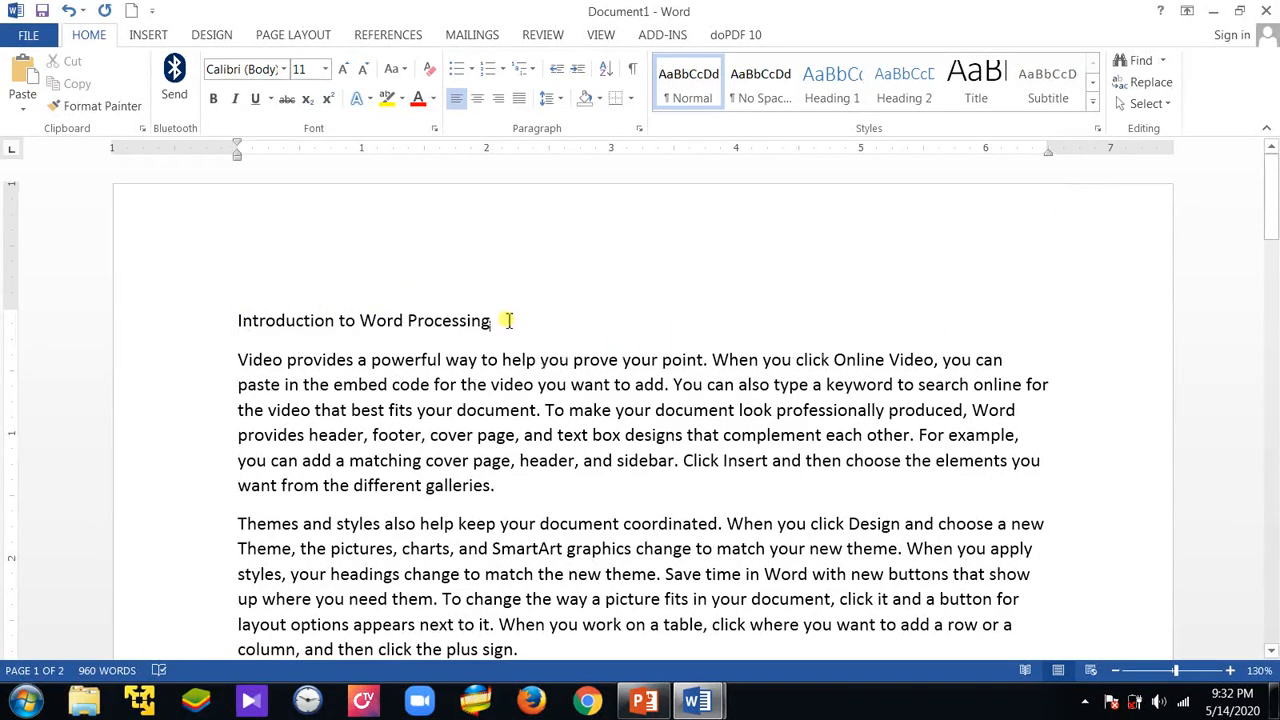
# Apply the Heading 1 style to the title "Introduction to Word Processing"
pyautogui.moveTo(508, 320); pyautogui.dragTo(241, 302)
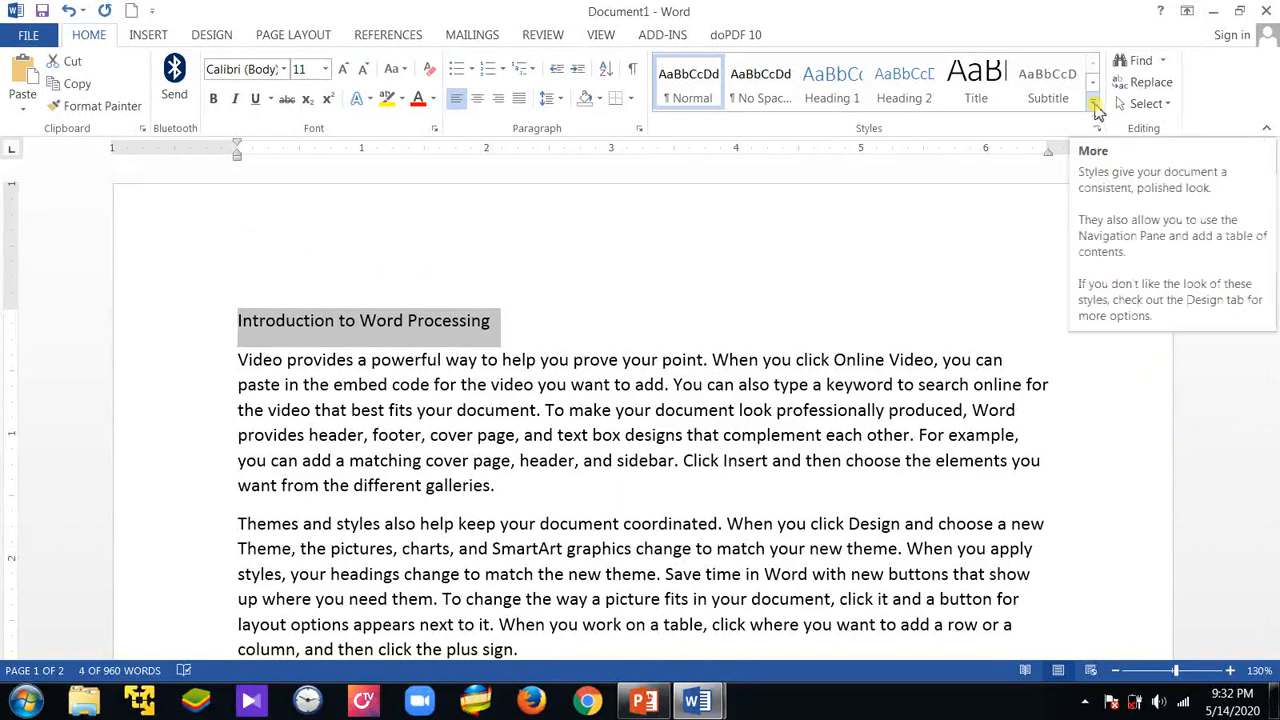
pyautogui.click(1095, 106)
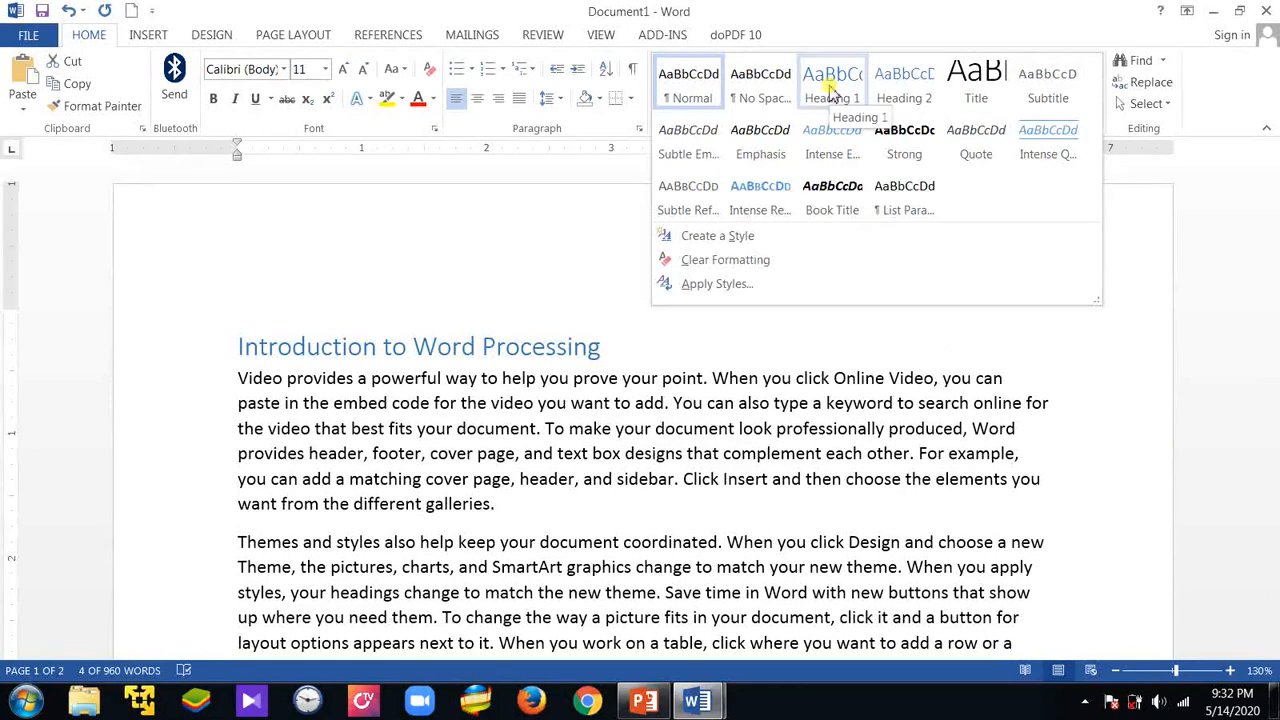
pyautogui.click(832, 92)
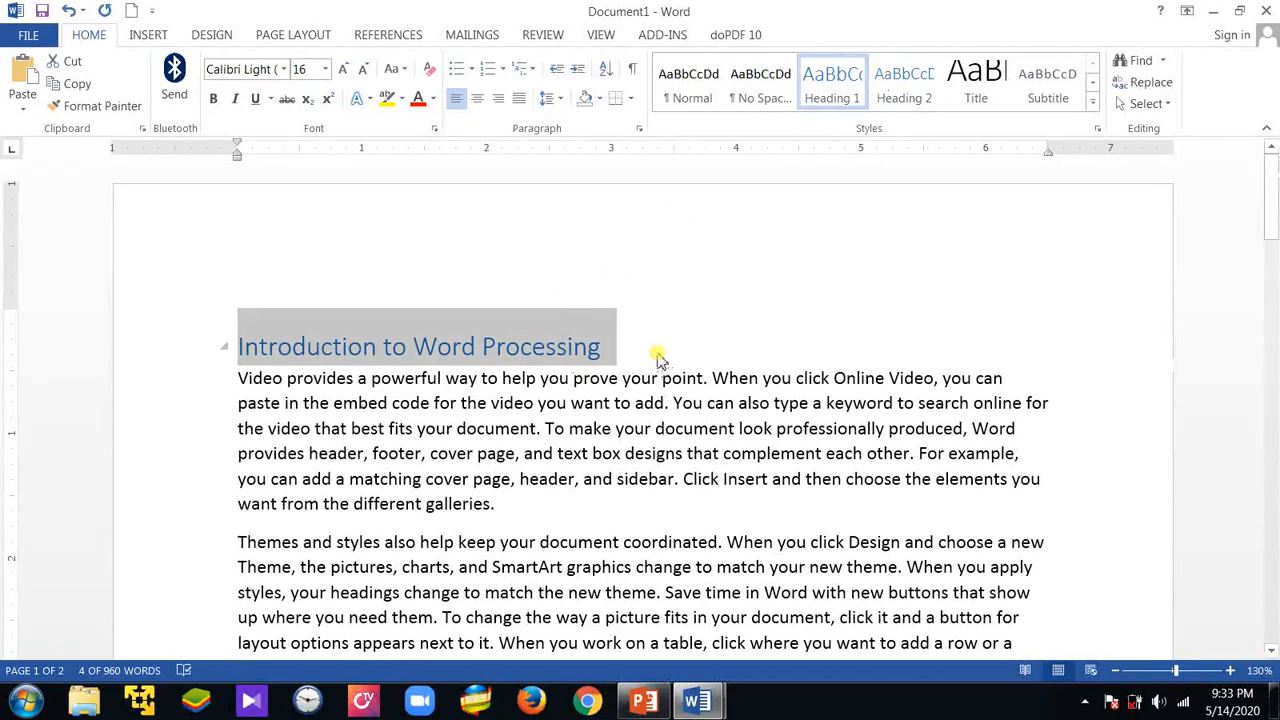
pyautogui.click(668, 402)
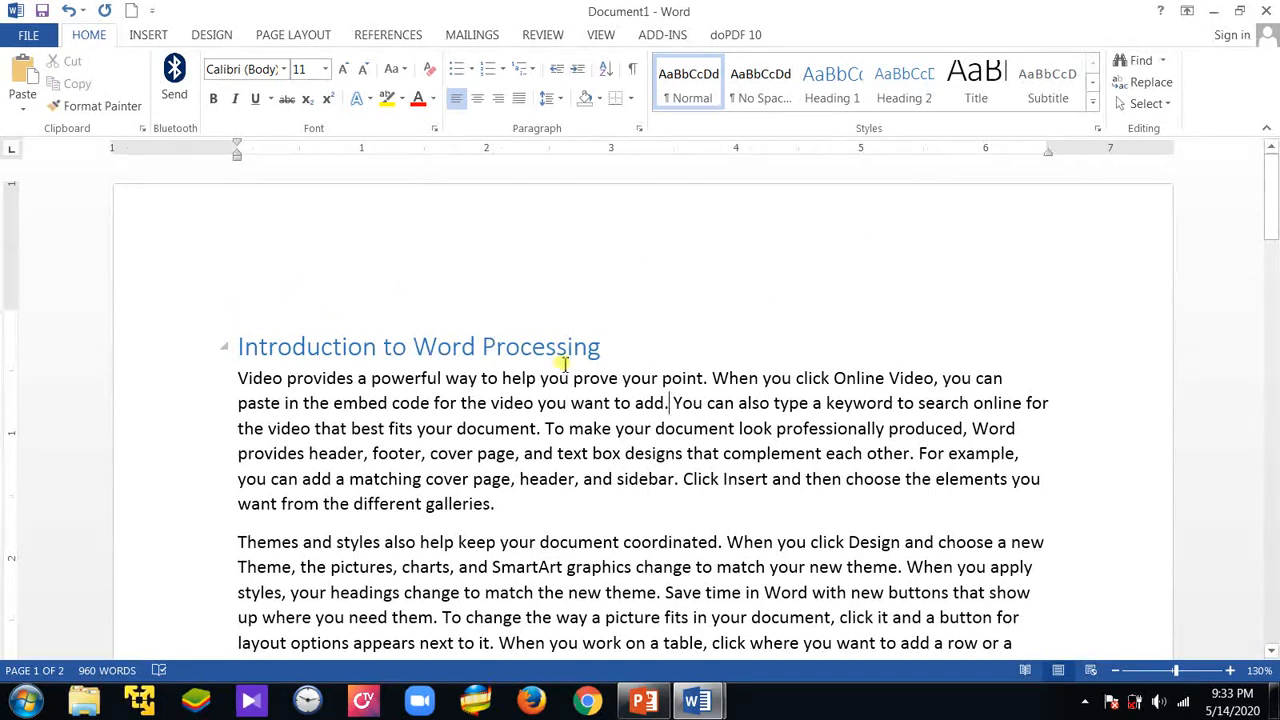
pyautogui.click(595, 403)
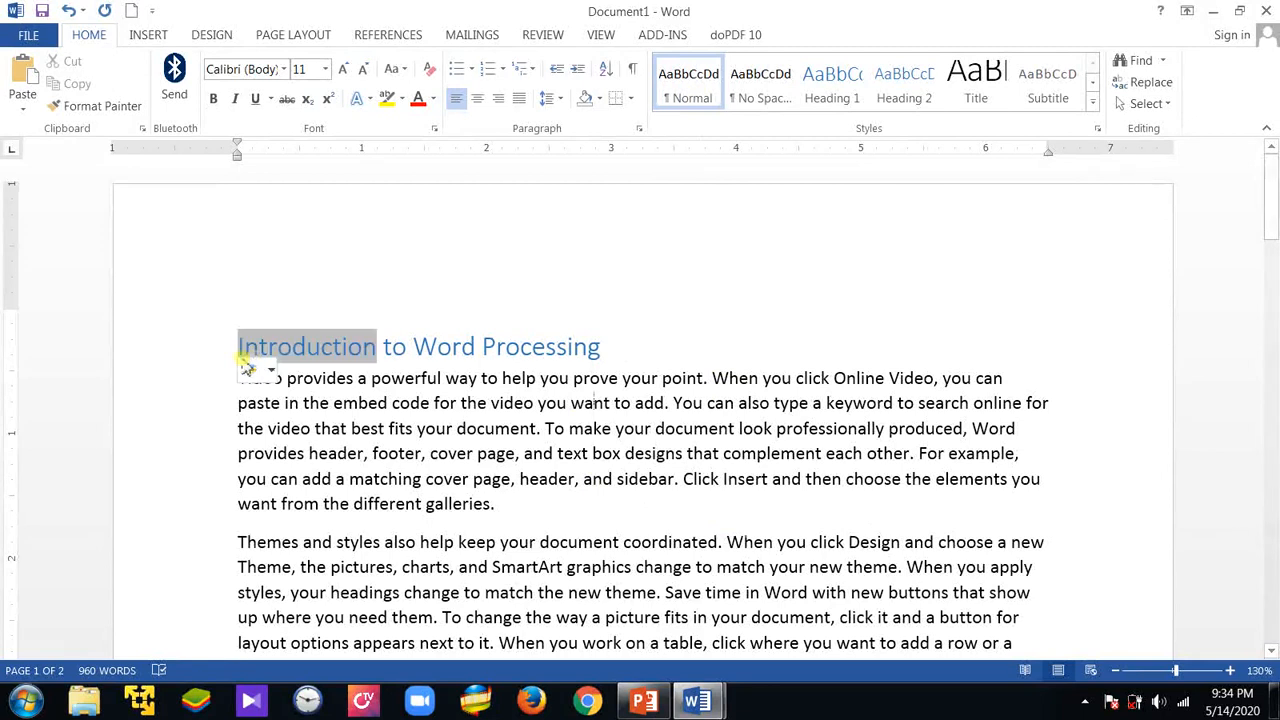
# Insert a blank line and the title "Introduction to Editing" above the page 2 paragraph starting "Reading is easier"
pyautogui.scroll(-9, 578, 453)
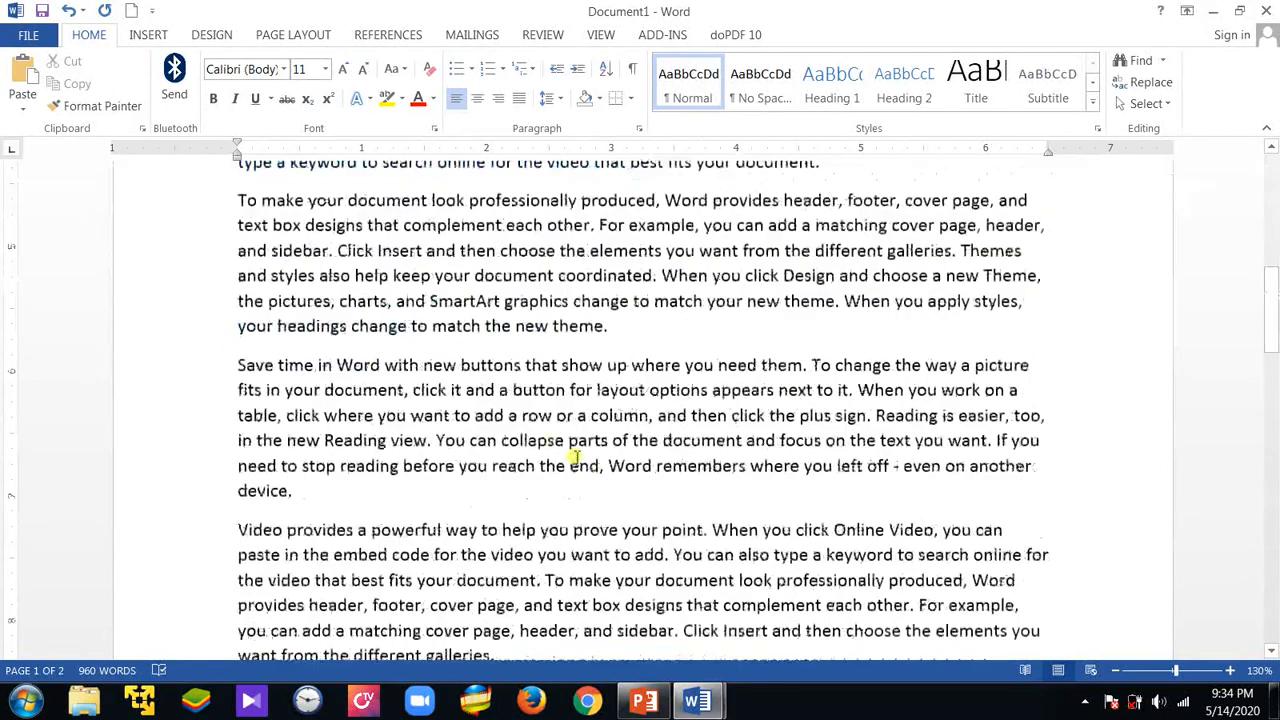
pyautogui.scroll(-8, 578, 453)
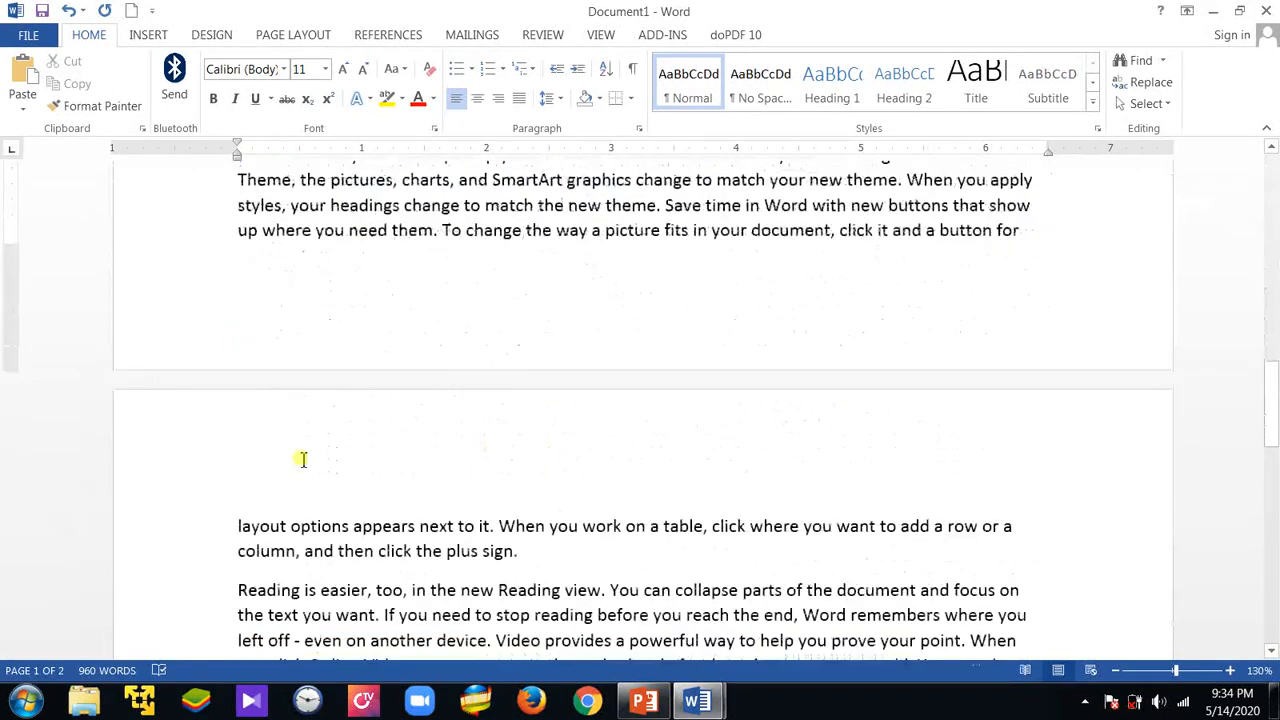
pyautogui.click(238, 576)
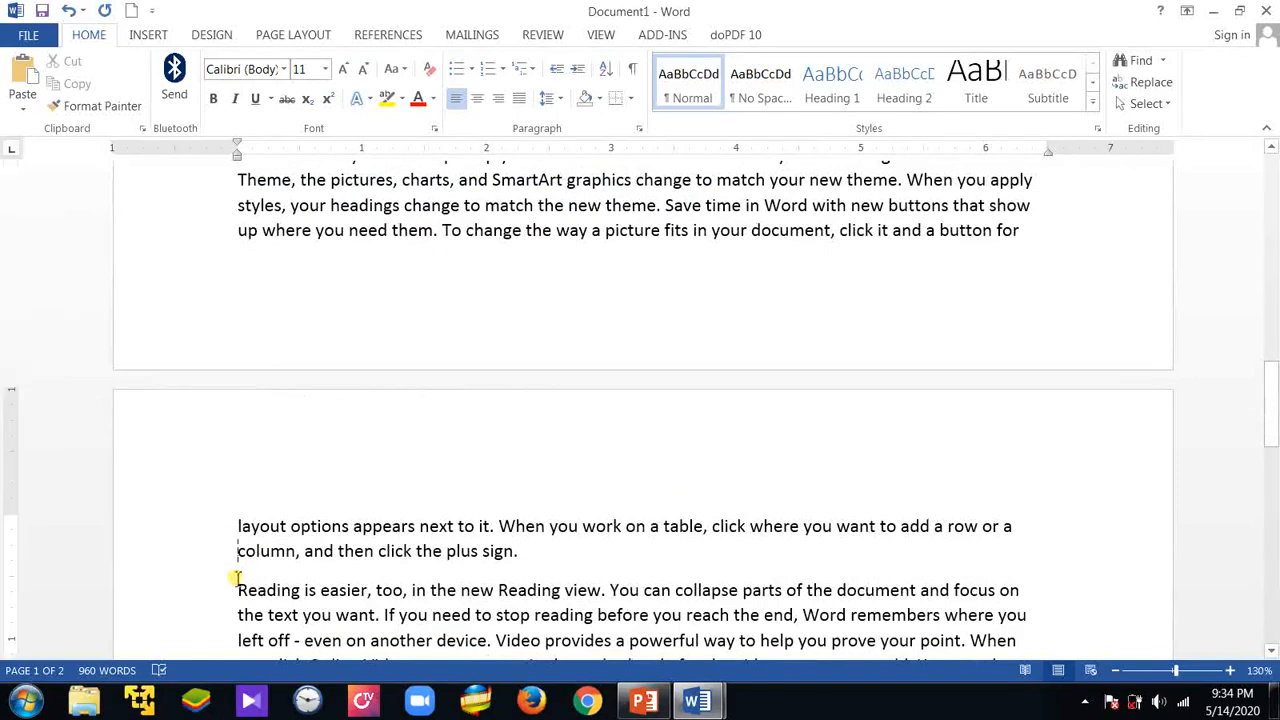
pyautogui.click(522, 551)
pyautogui.press('Return')
pyautogui.press('Return')
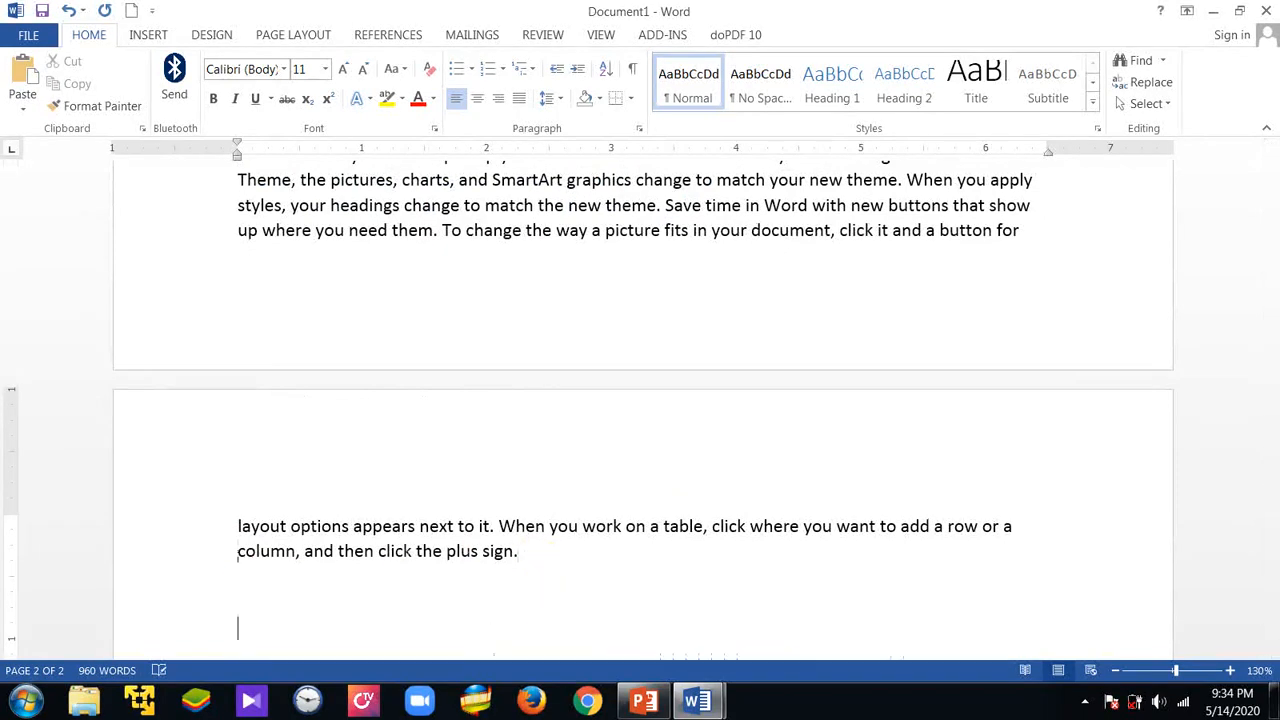
pyautogui.scroll(-3, 549, 517)
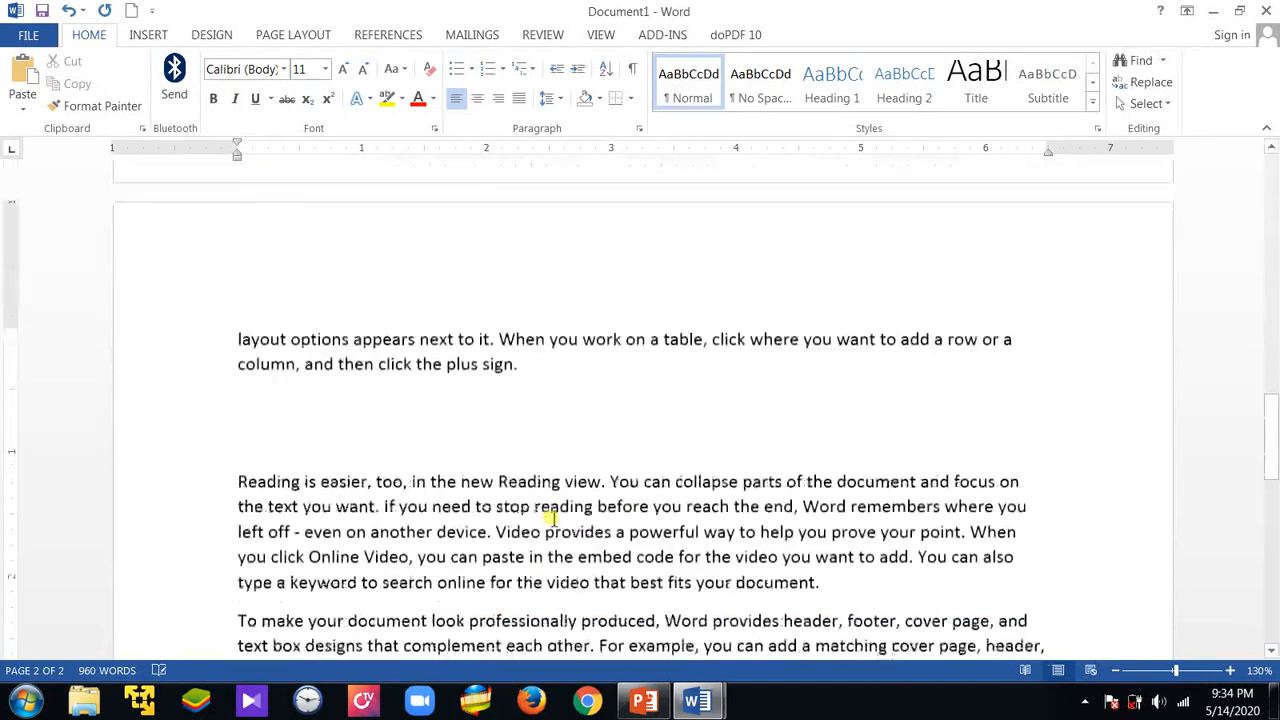
pyautogui.write('intro')
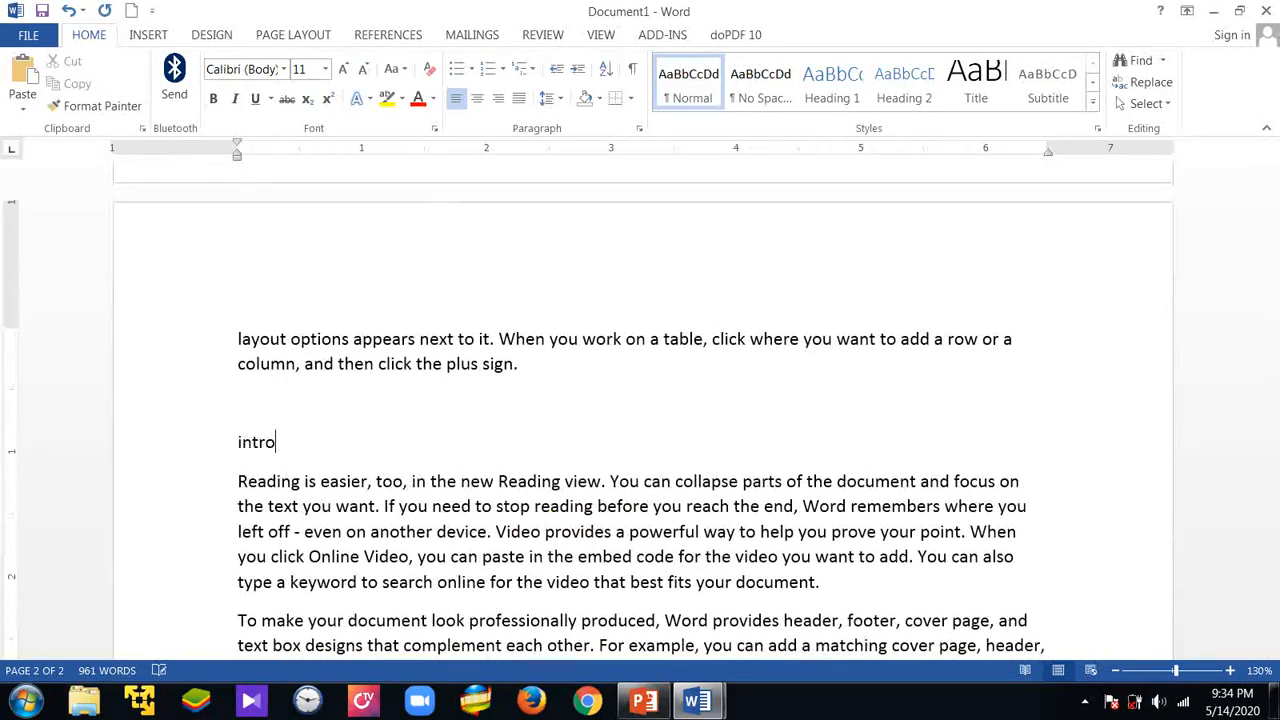
pyautogui.write('duction t')
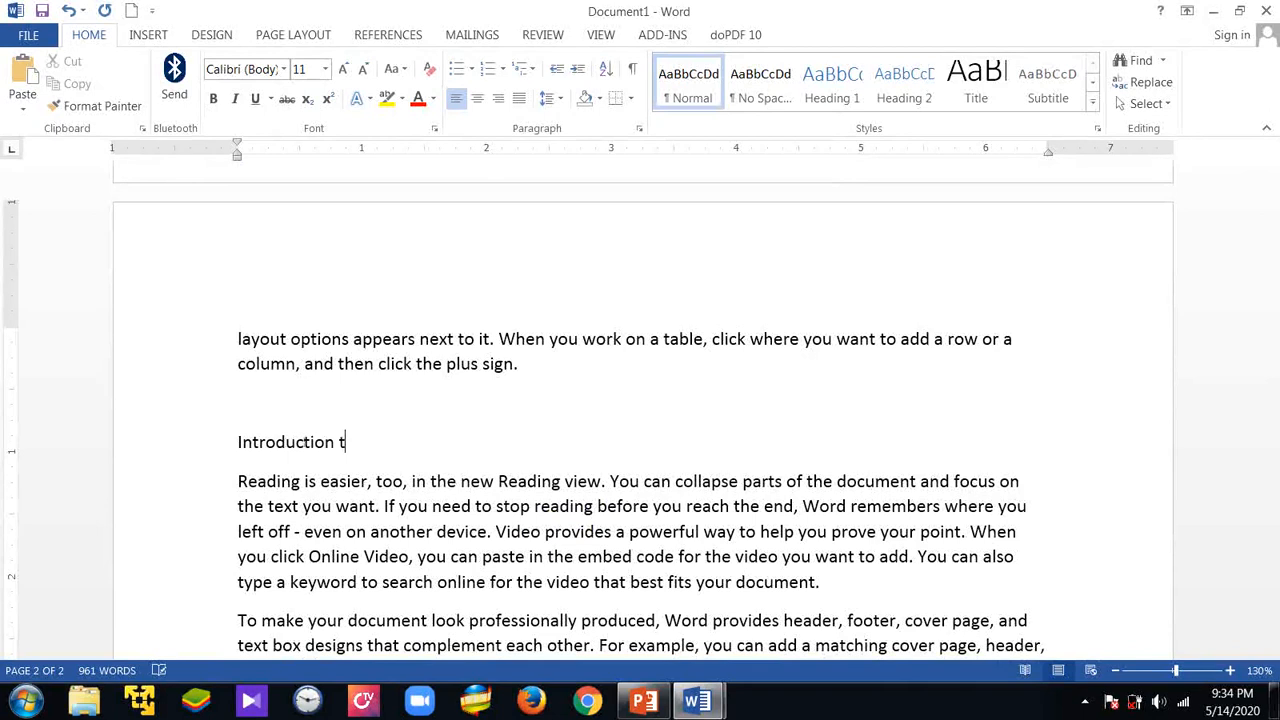
pyautogui.write('o Editing')
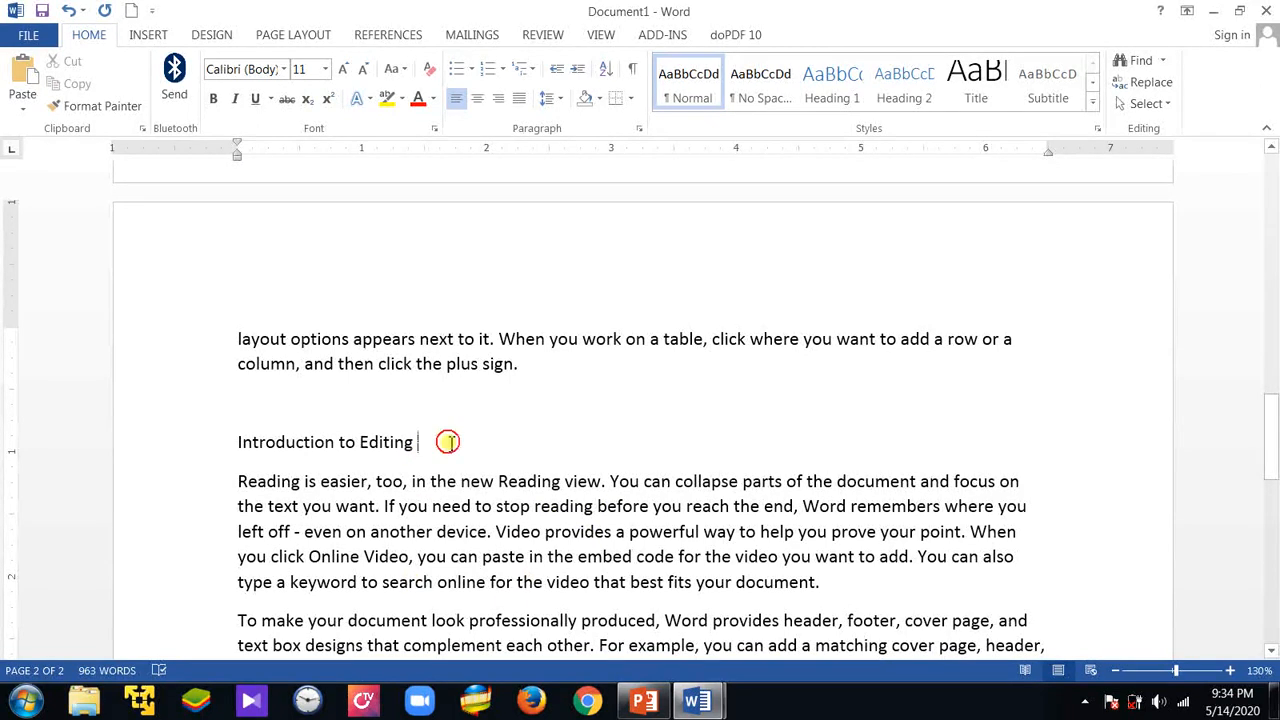
# Apply the Heading 1 style to the title "Introduction to Editing"
pyautogui.moveTo(430, 447); pyautogui.dragTo(224, 449)
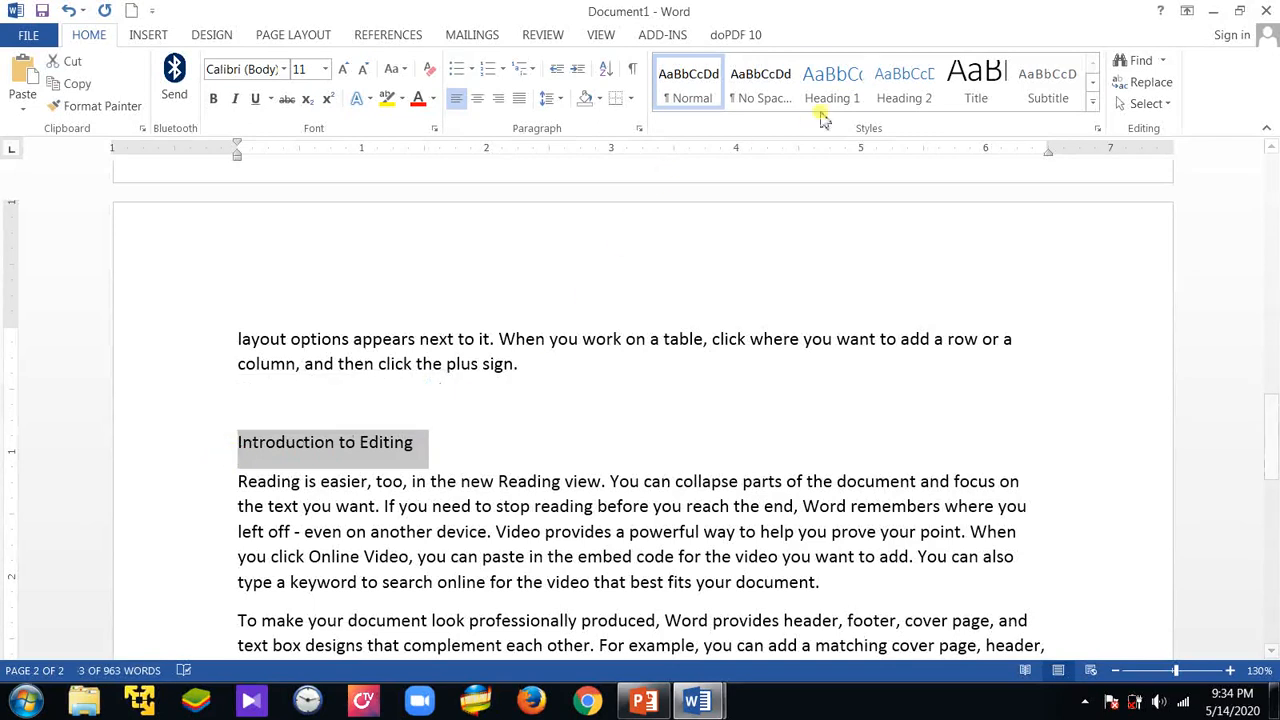
pyautogui.click(832, 82)
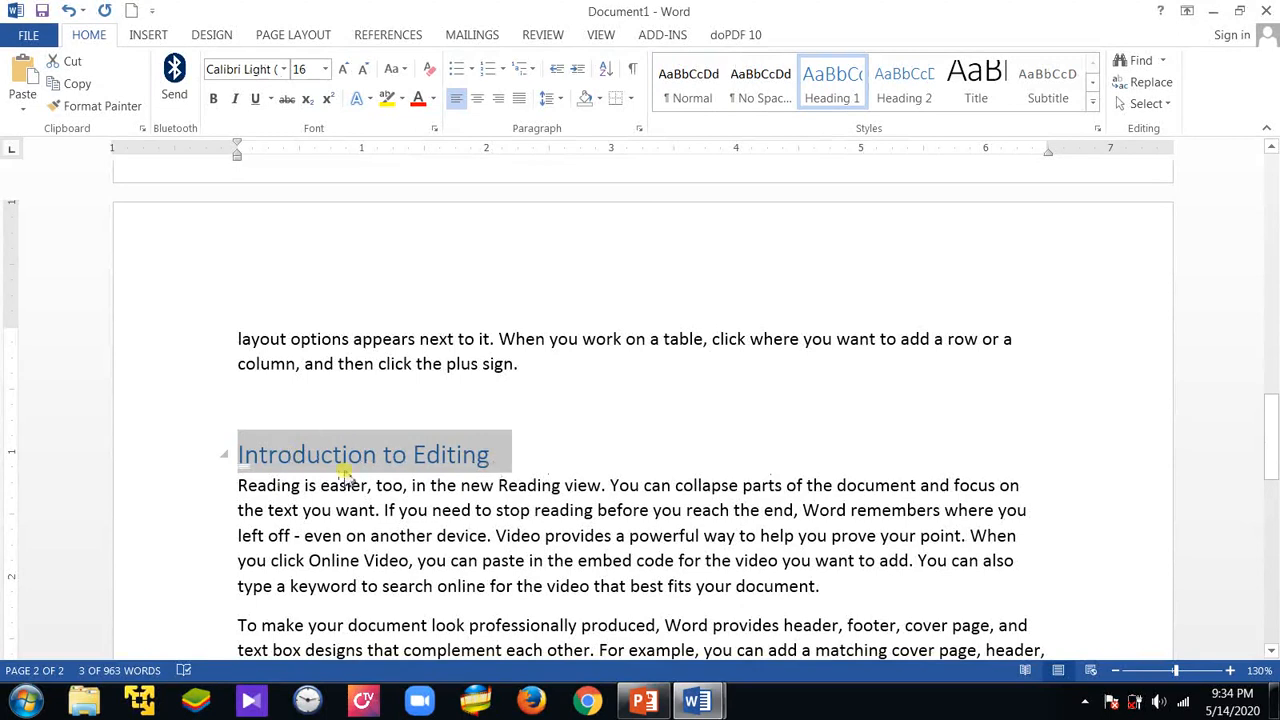
pyautogui.click(513, 460)
# Look through the document from the first heading to the end of the last page
pyautogui.scroll(12, 521, 470)
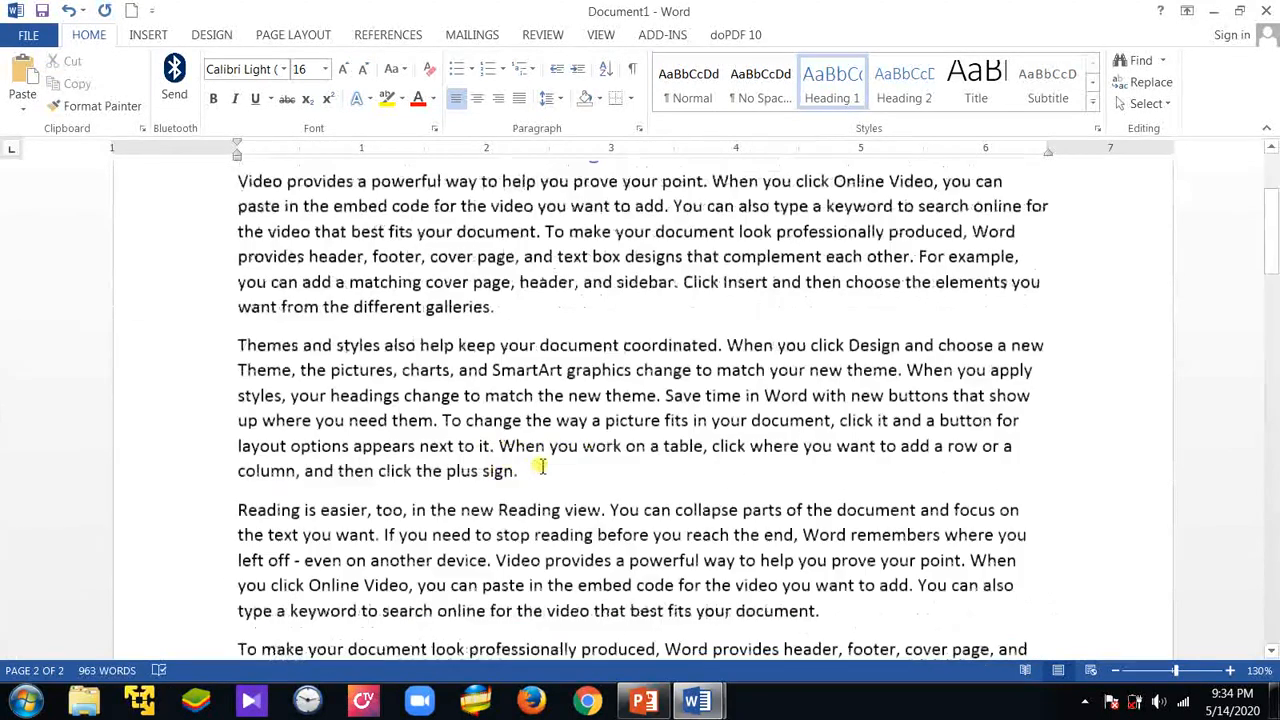
pyautogui.scroll(3, 540, 467)
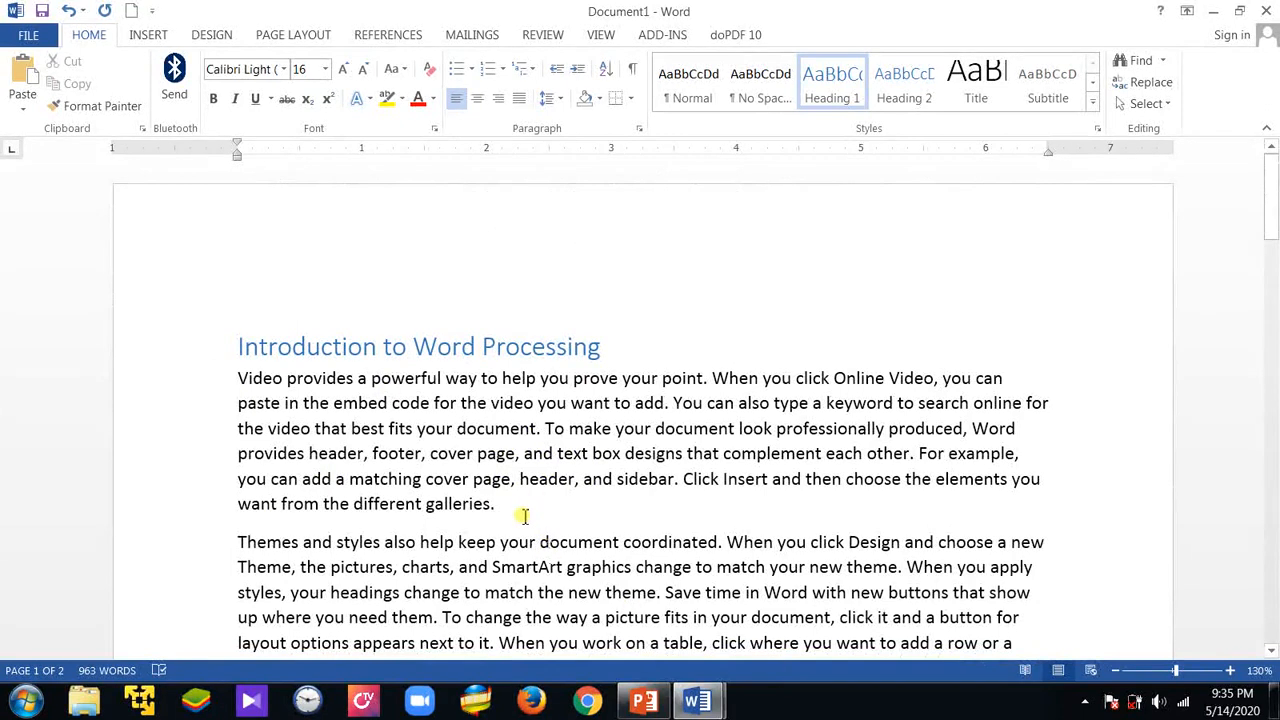
pyautogui.scroll(-10, 543, 514)
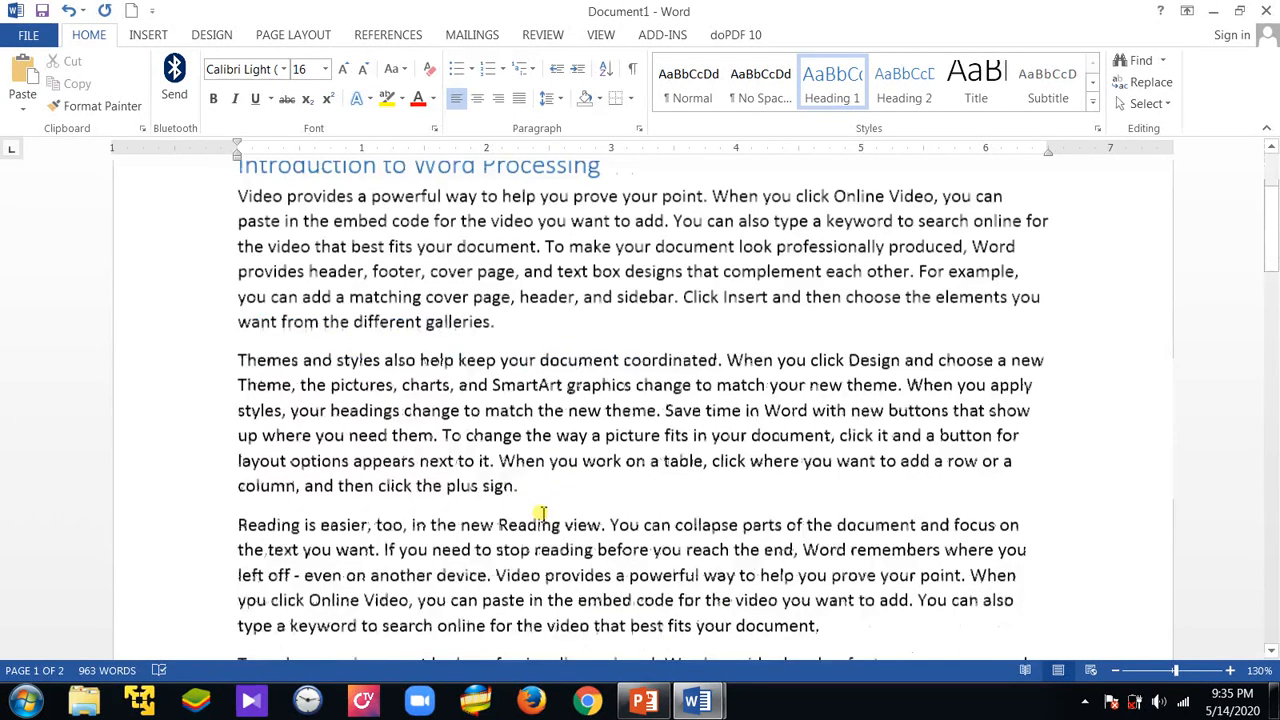
pyautogui.scroll(-10, 620, 456)
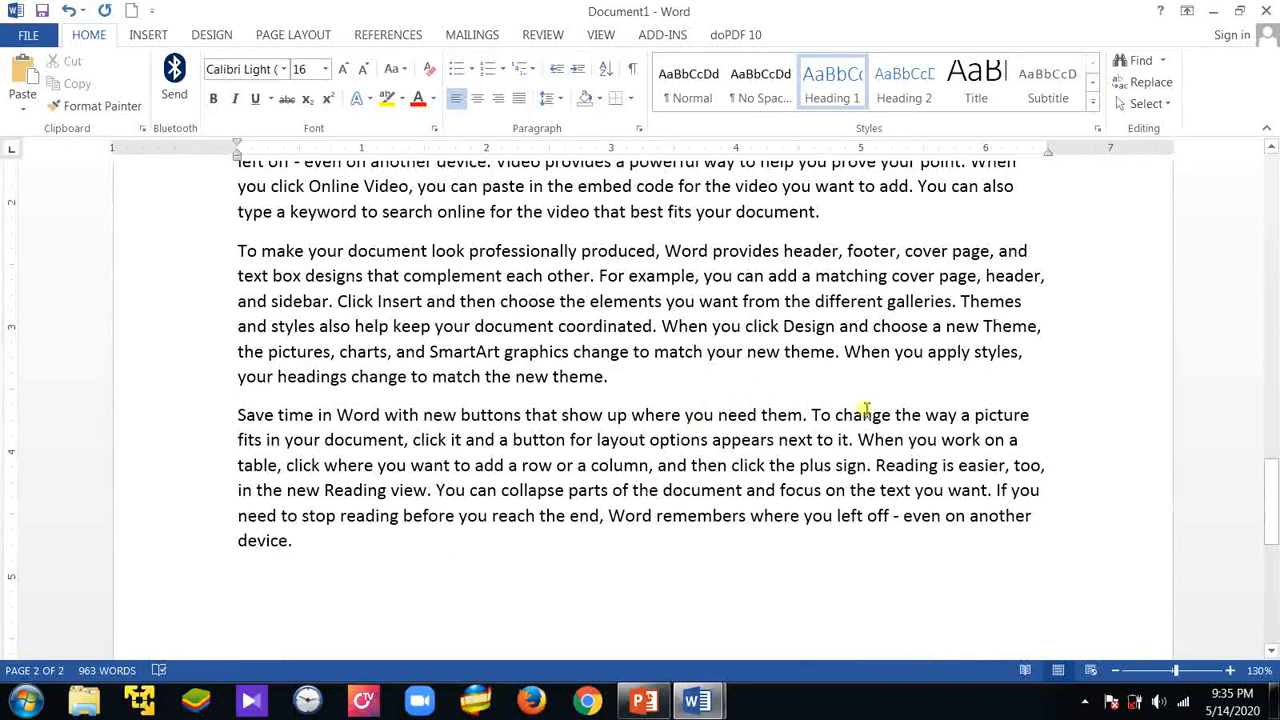
pyautogui.scroll(-2, 444, 470)
pyautogui.scroll(-8, 444, 470)
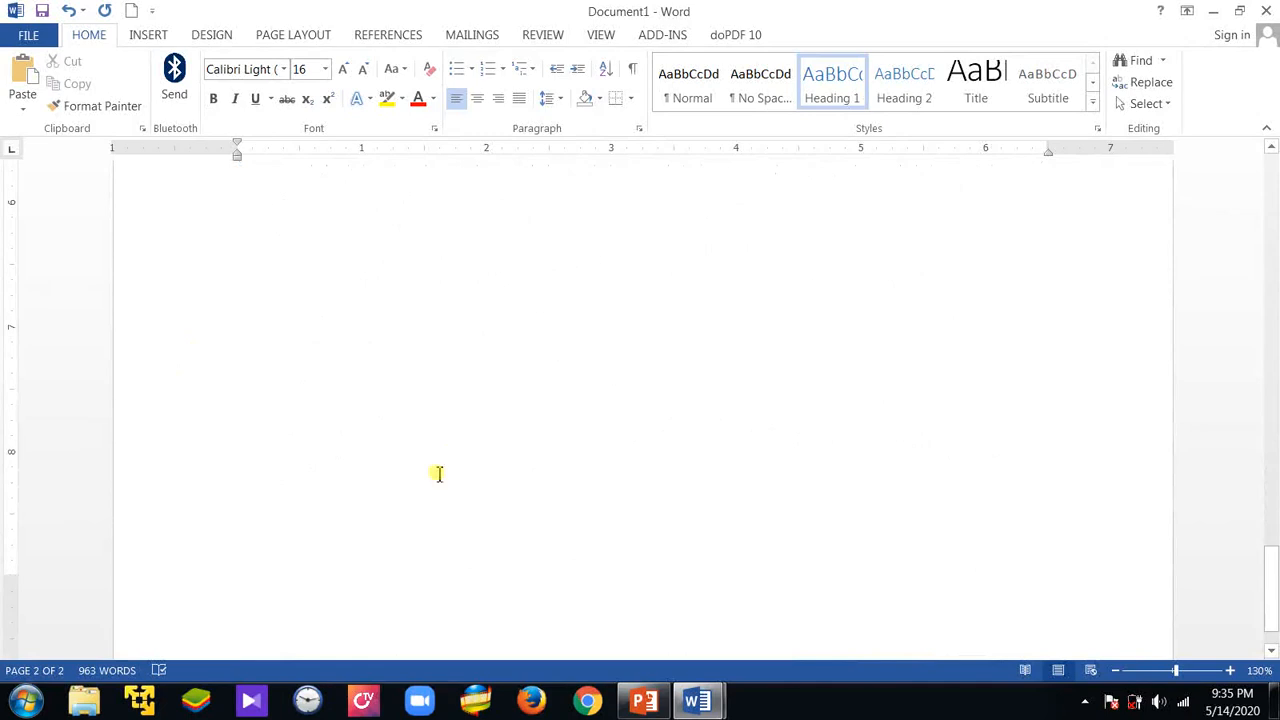
# Switch to the PowerPoint presentation and go to slide 104, "Modifying a Style"
pyautogui.click(660, 704)
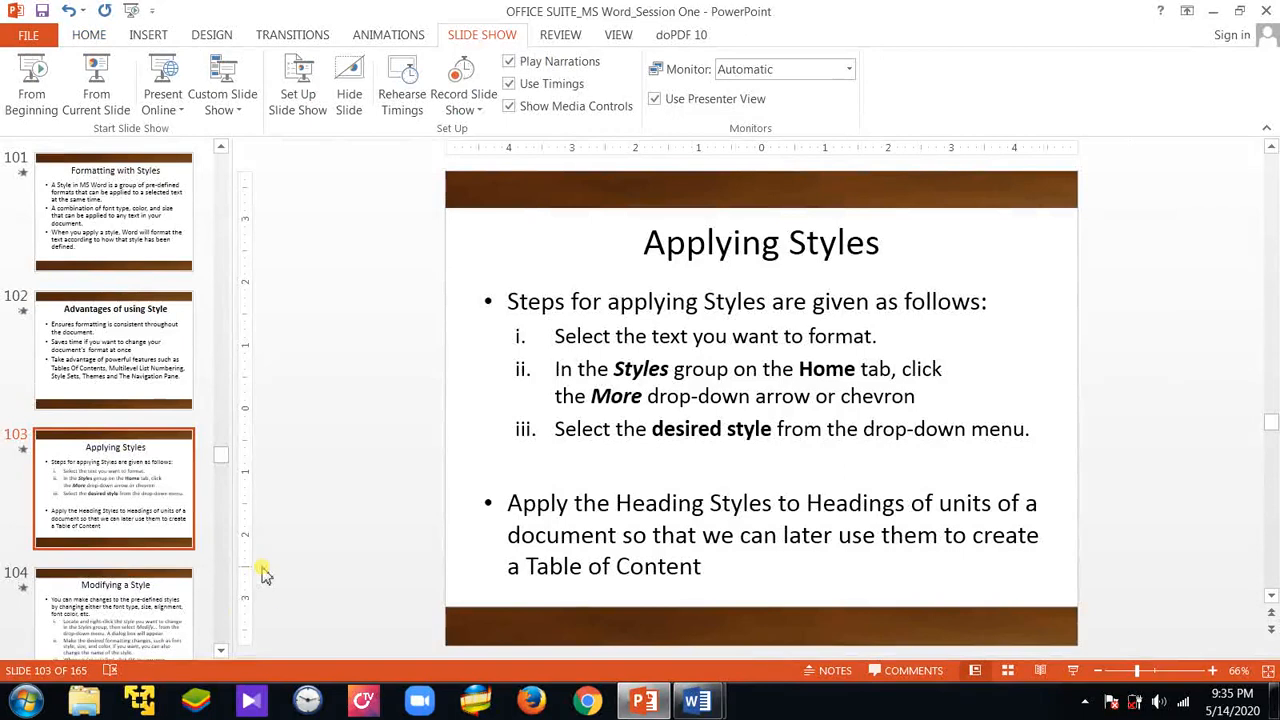
pyautogui.click(176, 608)
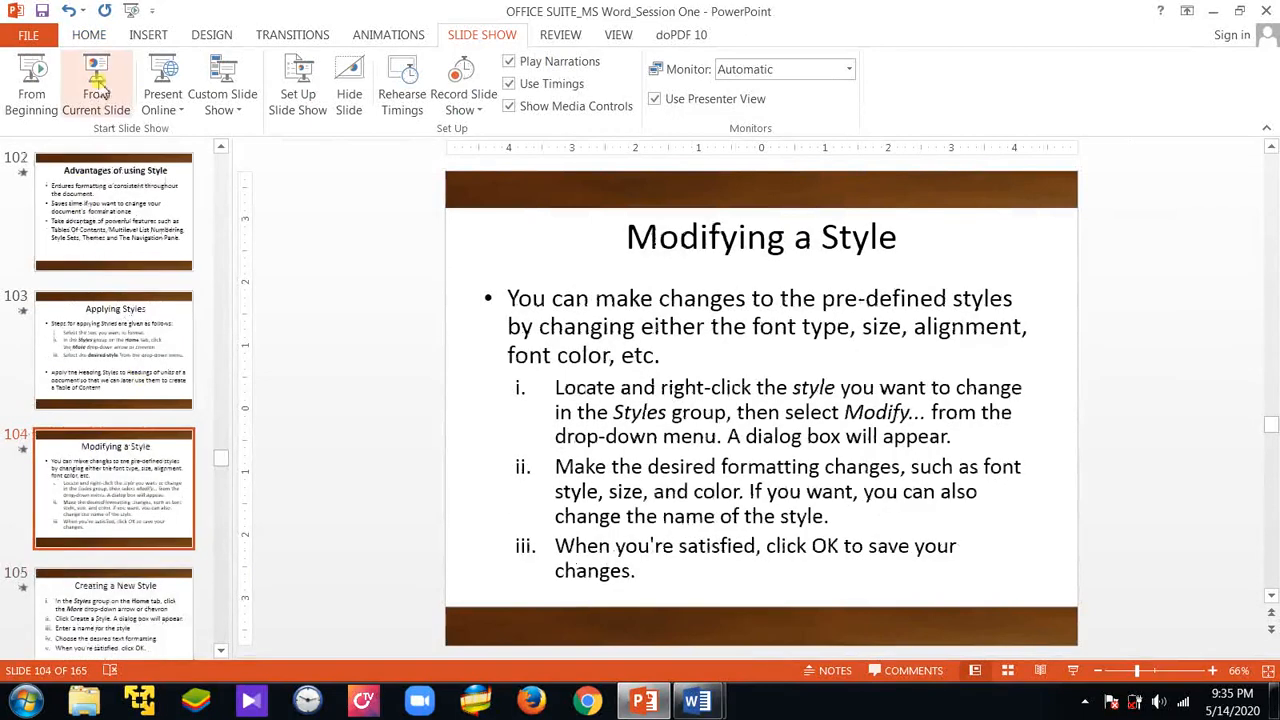
pyautogui.click(1085, 703)
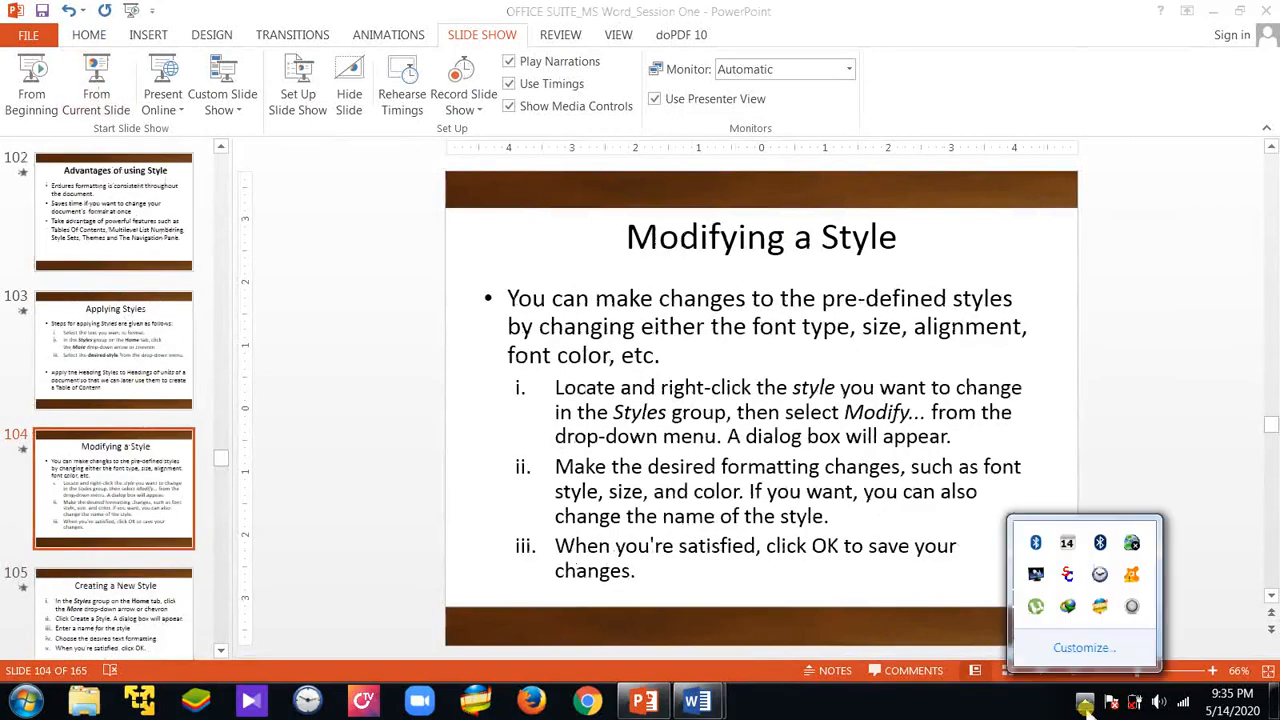
pyautogui.click(335, 360)
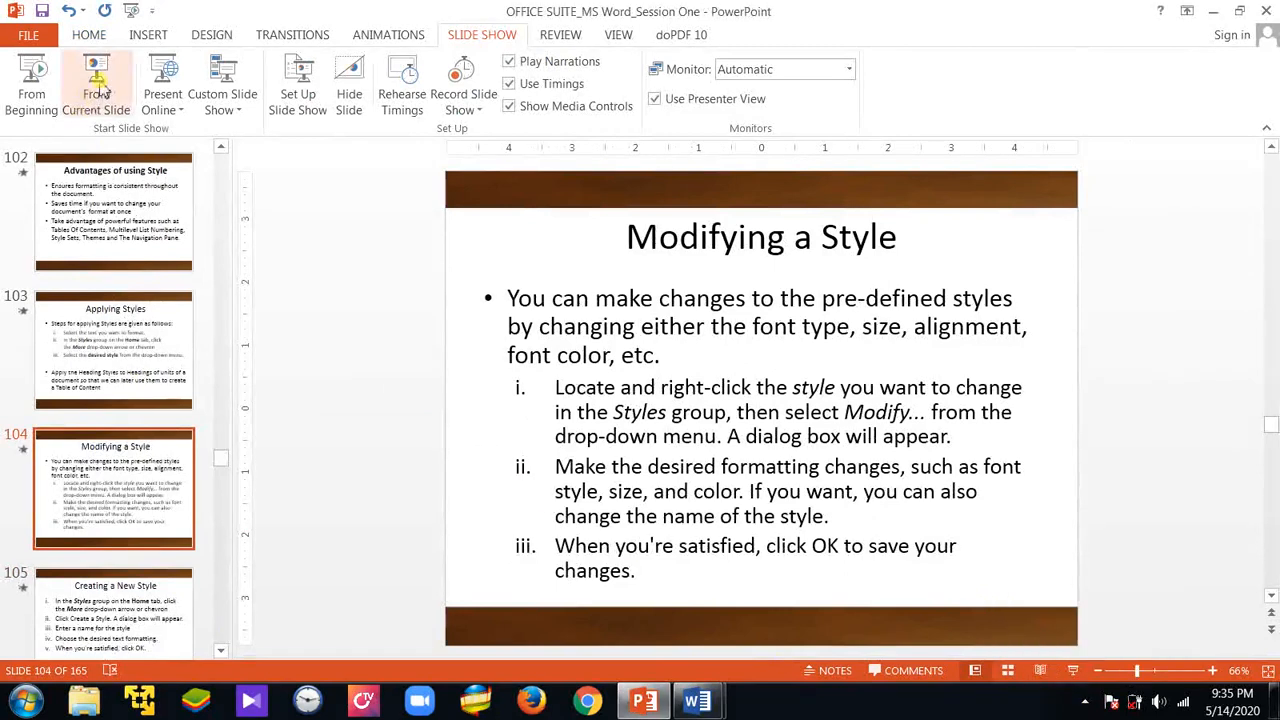